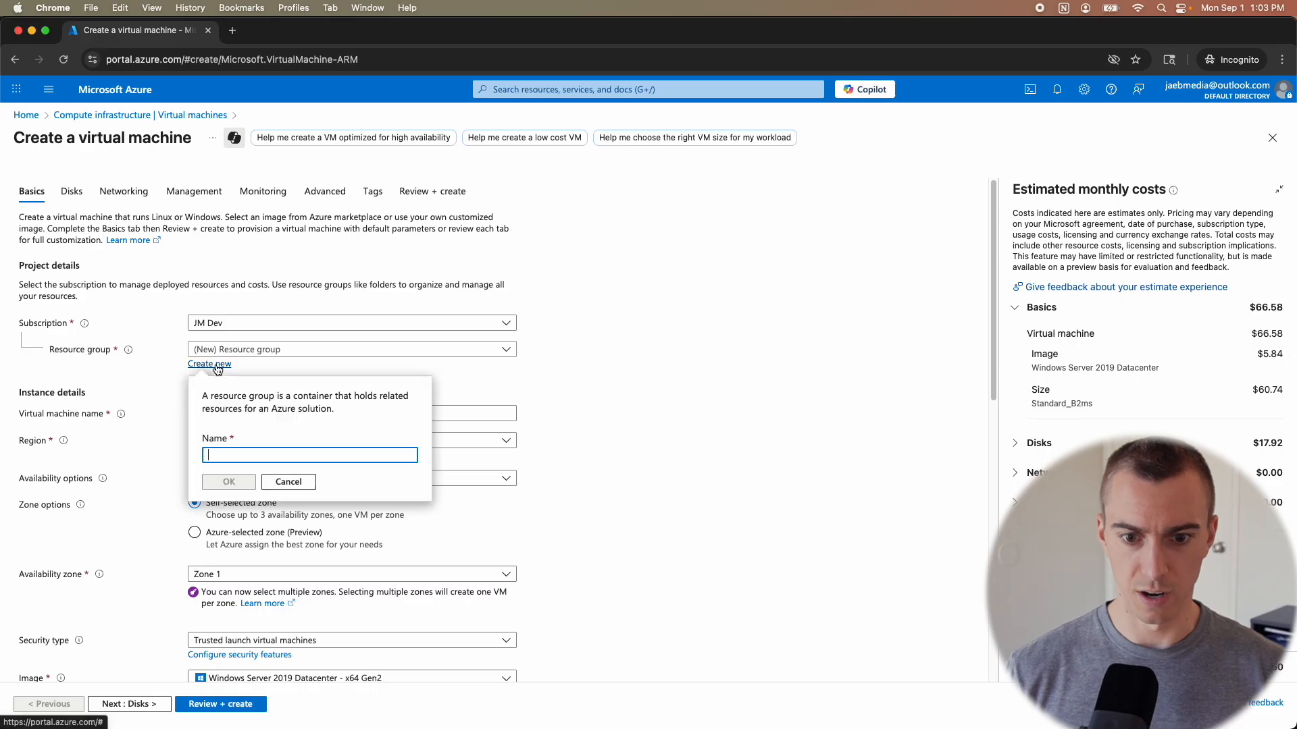
# - Create a new resource group named JM-AD-LAB1 for the virtual machine
pyautogui.write('JM-AD-')
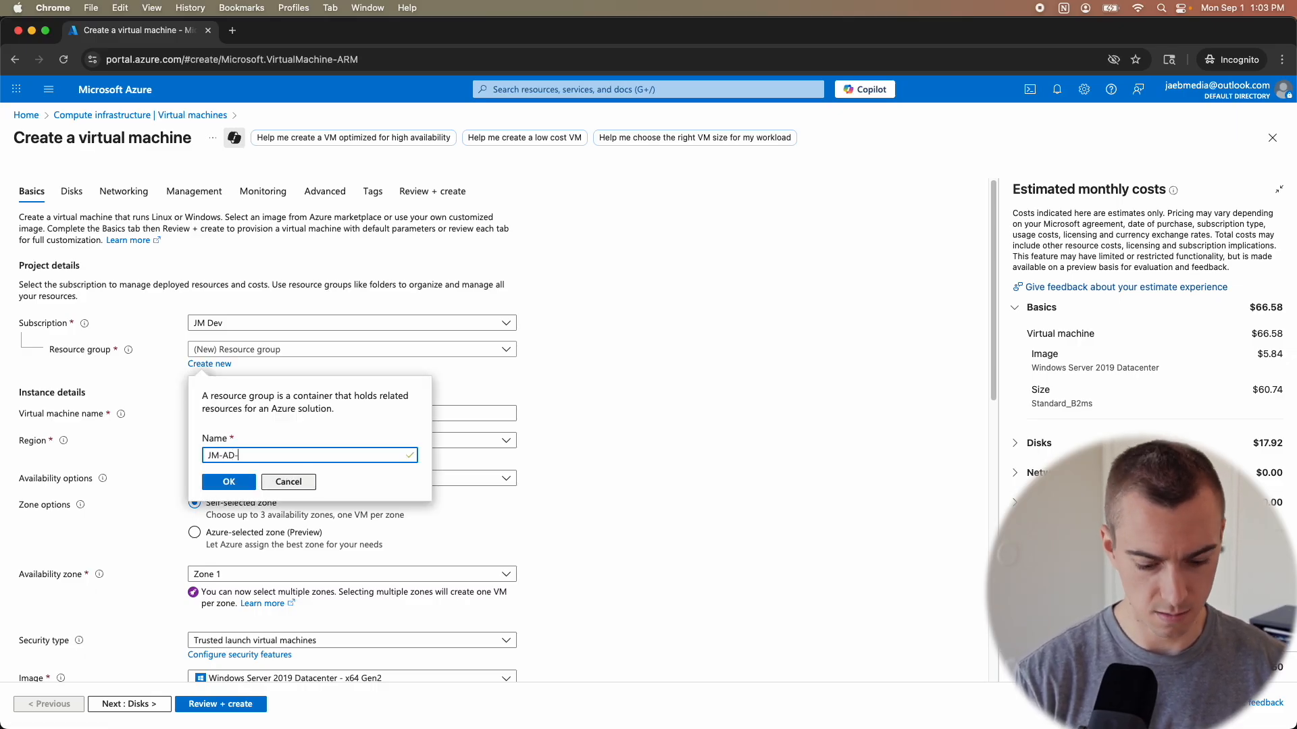
pyautogui.write('Lab')
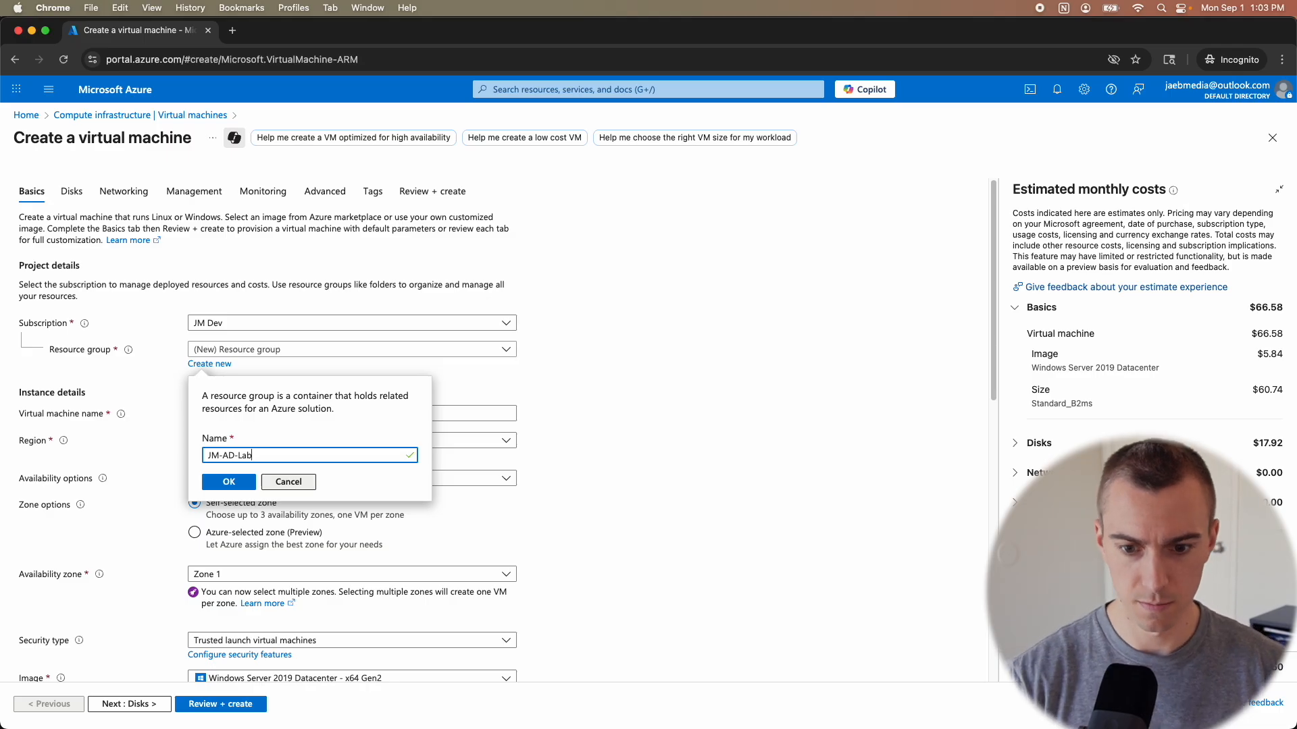
pyautogui.write('LABS')
pyautogui.press('BackSpace')
pyautogui.press('BackSpace')
pyautogui.press('BackSpace')
pyautogui.write('B1')
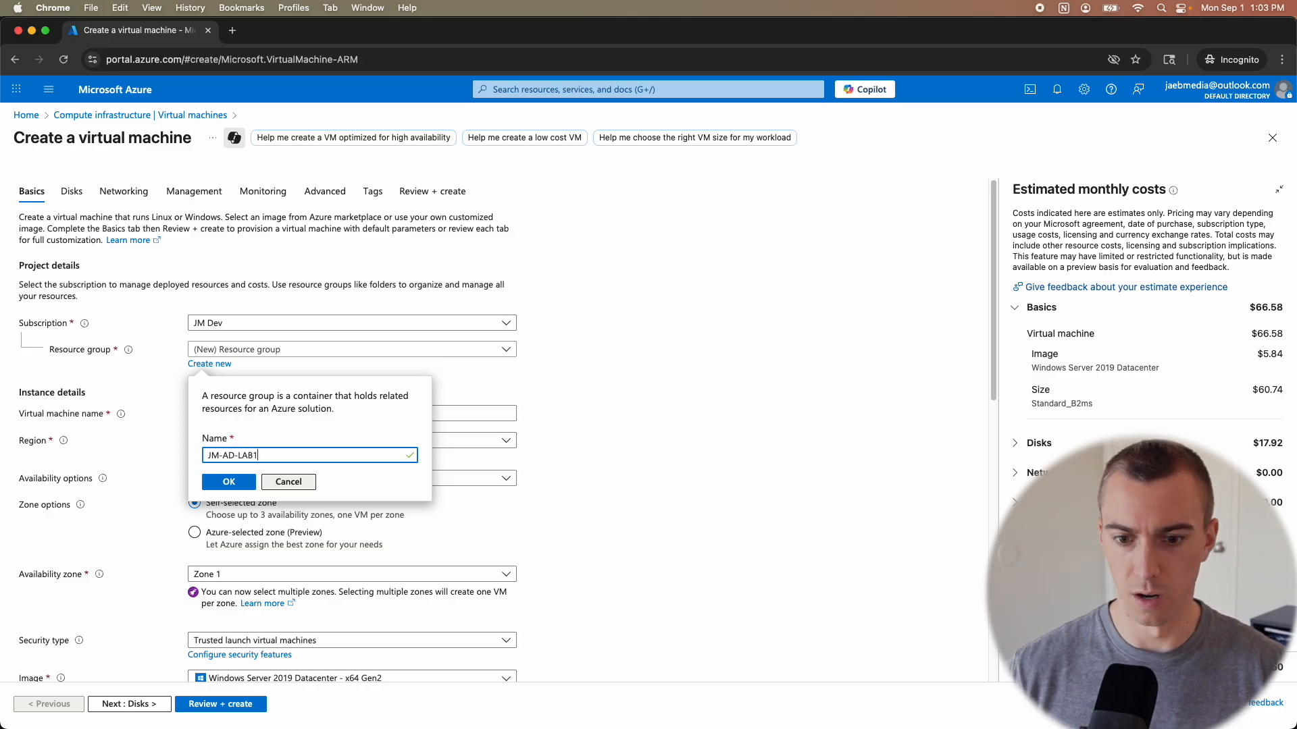
pyautogui.click(229, 481)
# - Name the virtual machine JM-AD-FAST and set its availability options to No infrastructure redundancy required
pyautogui.click(327, 414)
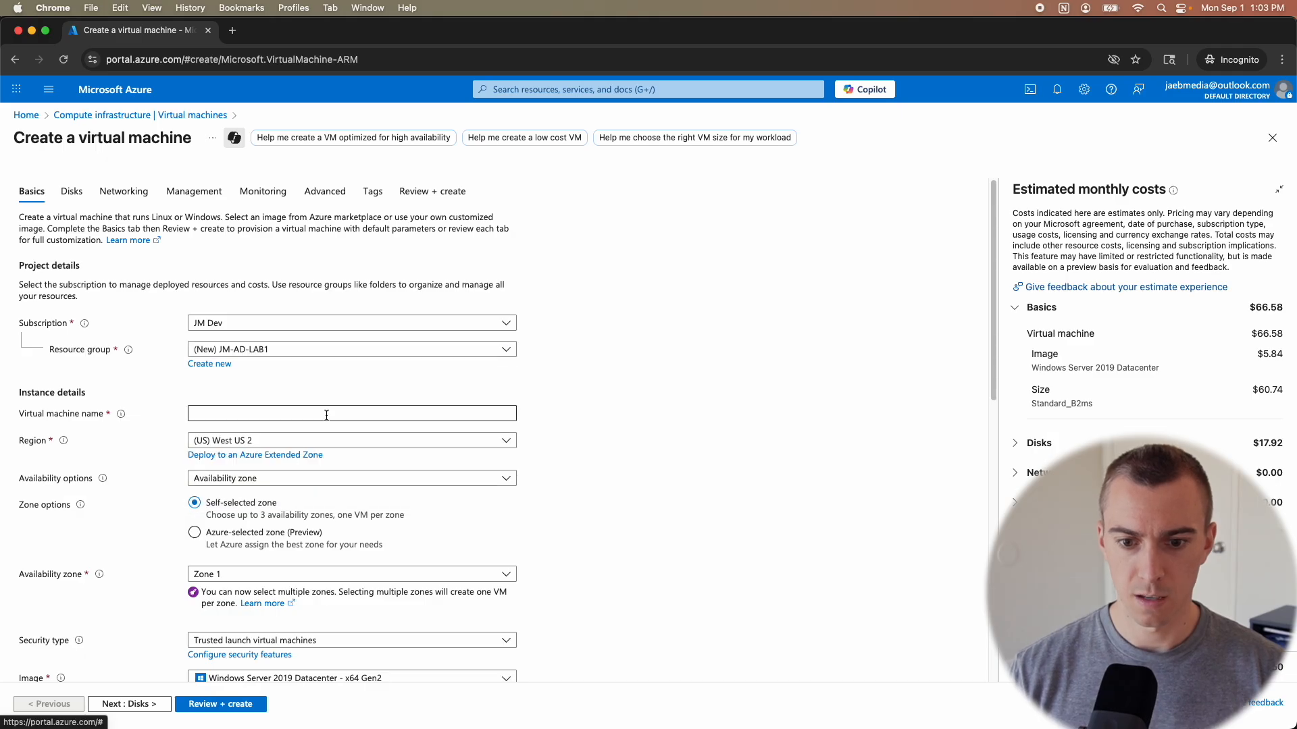
pyautogui.write('JM-AD-FAST')
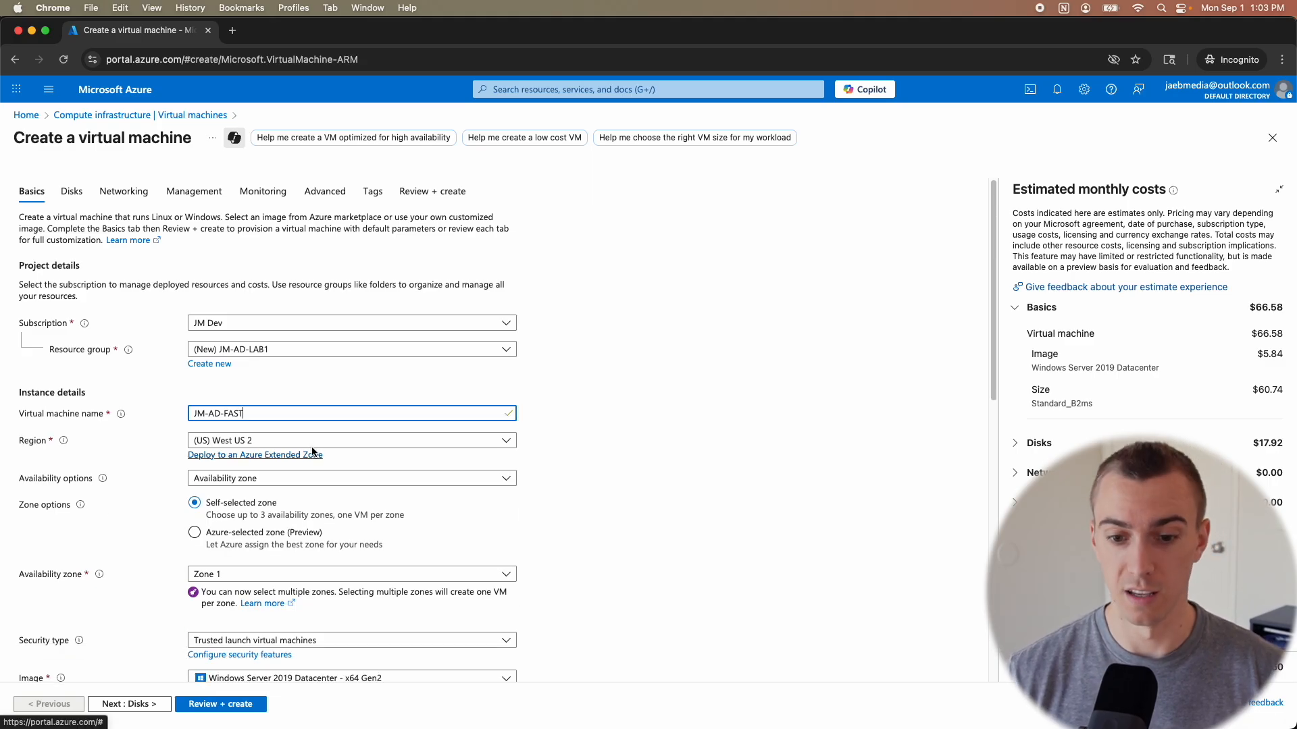
pyautogui.click(246, 480)
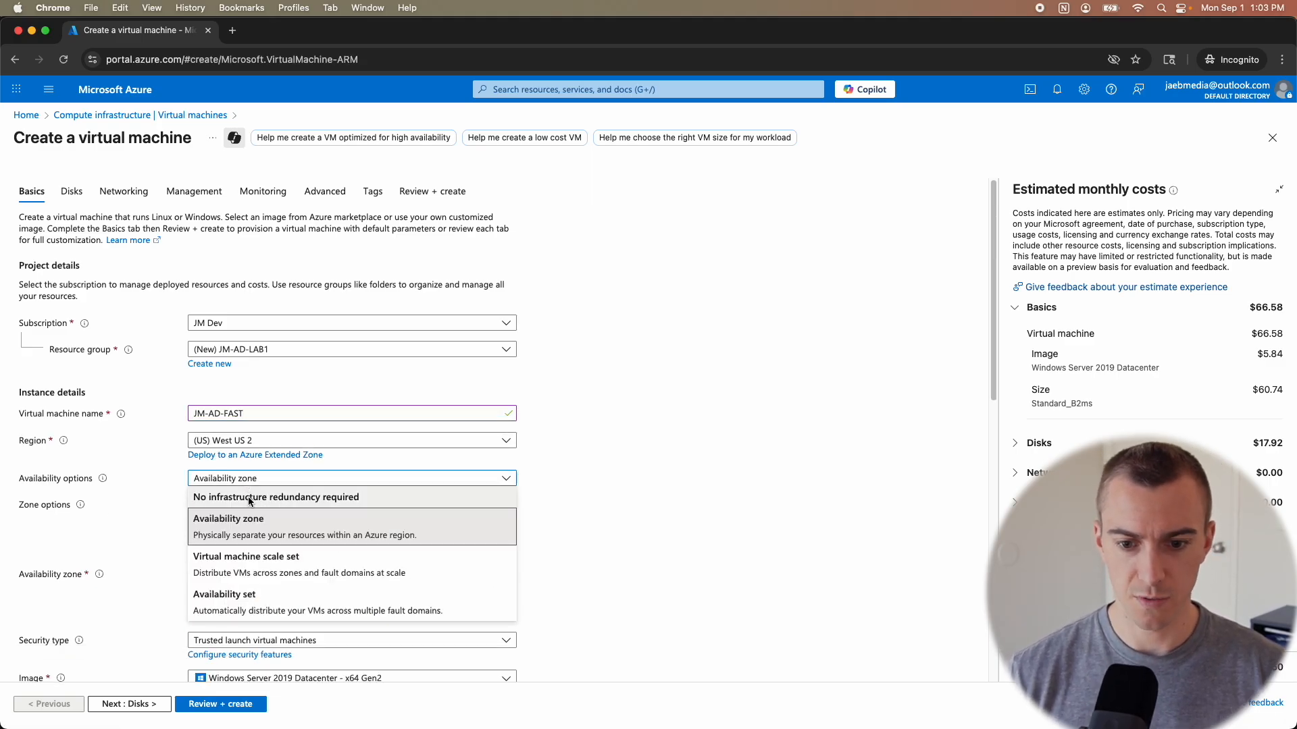
pyautogui.click(248, 497)
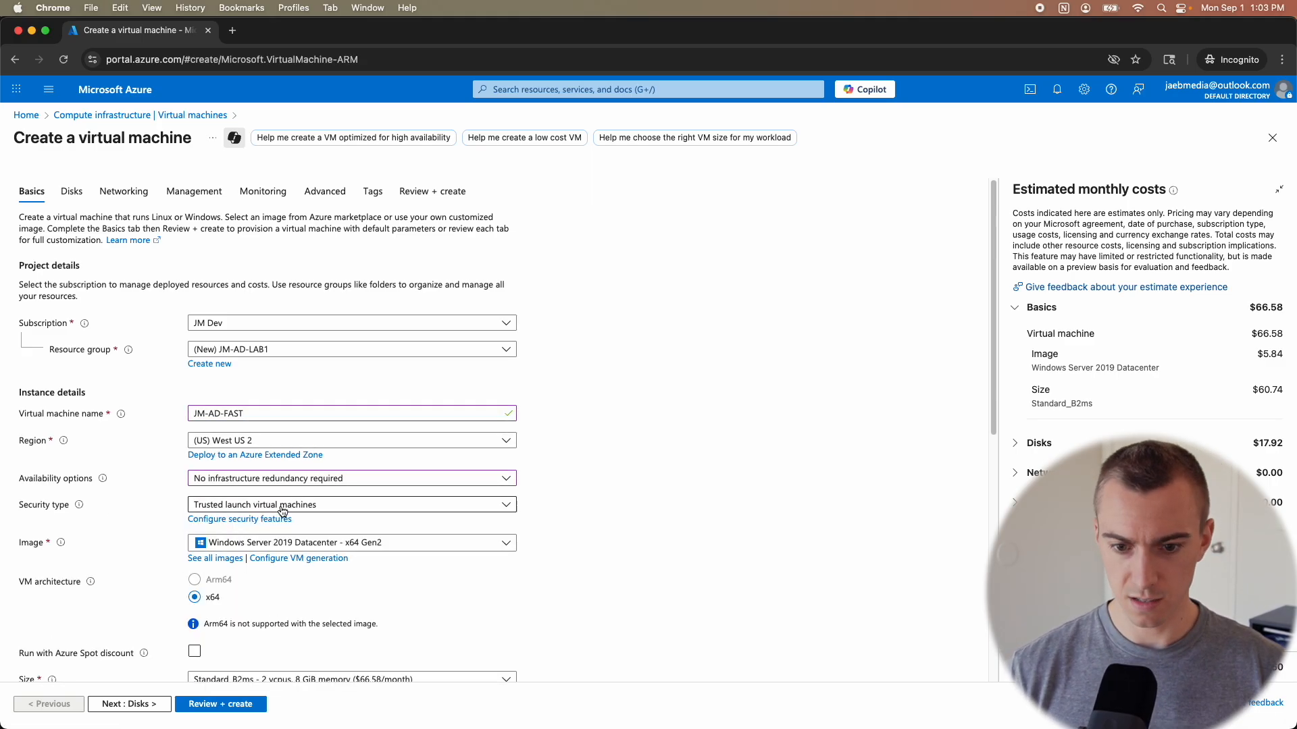
# - Choose Trusted launch virtual machines as the security type and Windows Server 2019 Datacenter - x64 Gen2 as the image
pyautogui.click(283, 511)
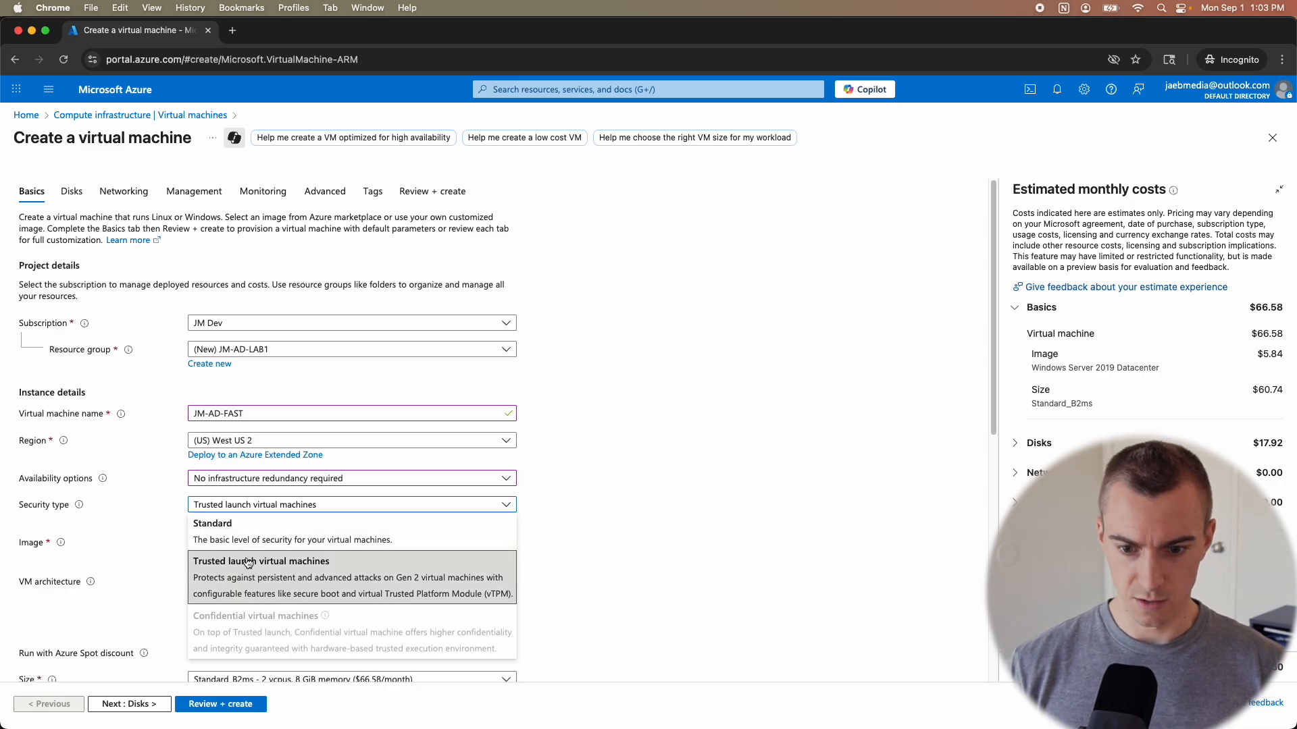
pyautogui.click(472, 571)
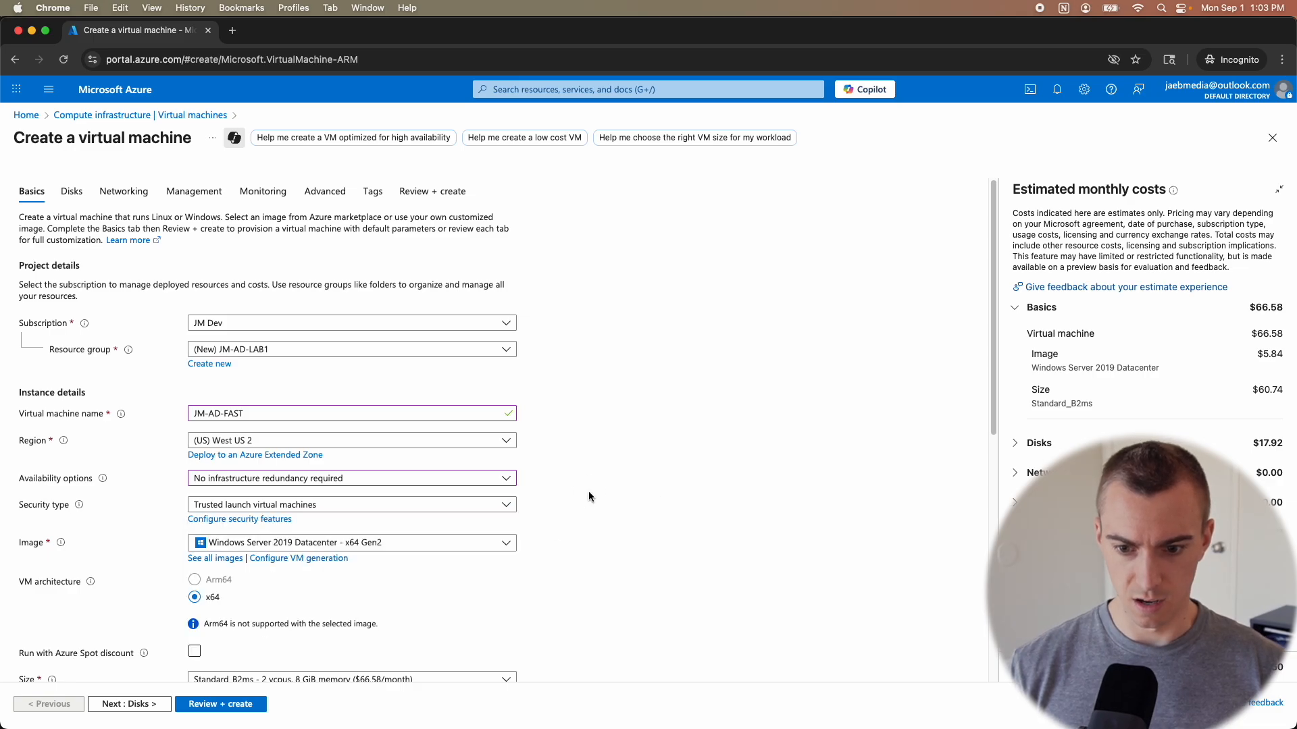
pyautogui.click(276, 545)
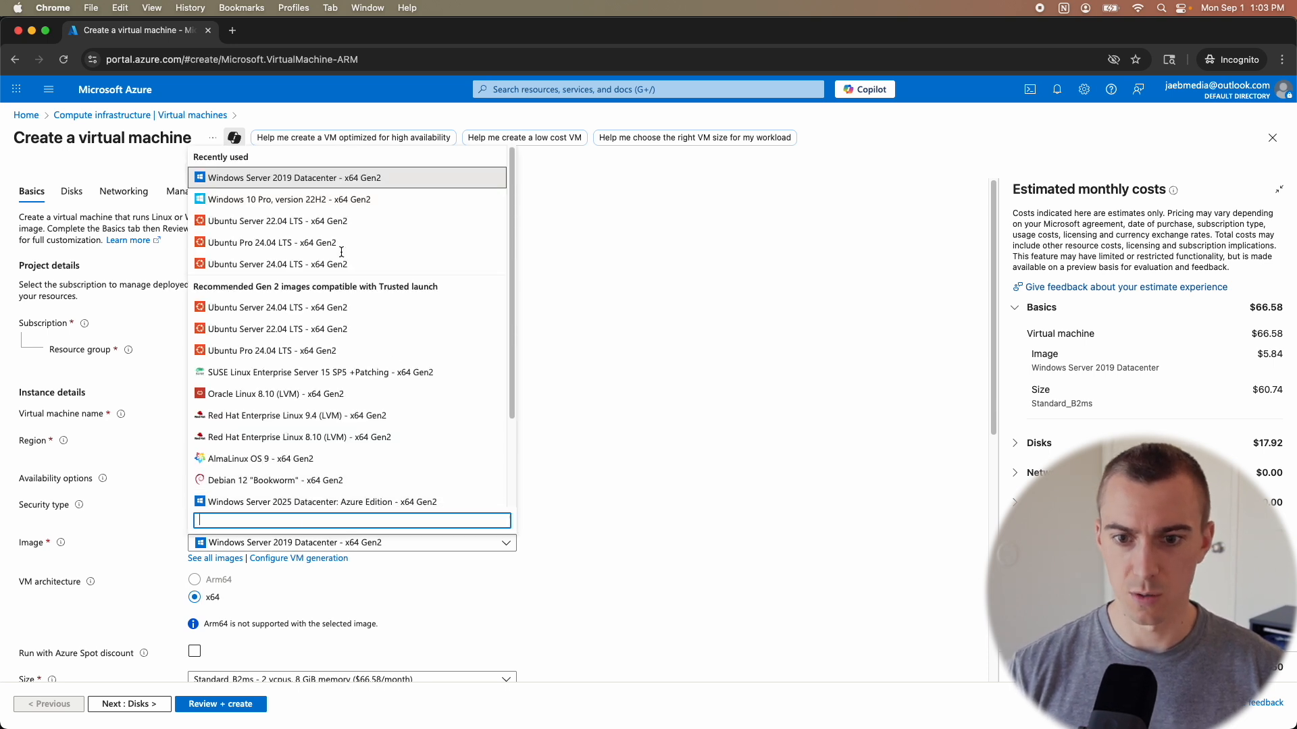
pyautogui.click(341, 178)
# - Review the available virtual machine sizes and their monthly prices, keeping Standard_B2ms
pyautogui.scroll(-5, 354, 554)
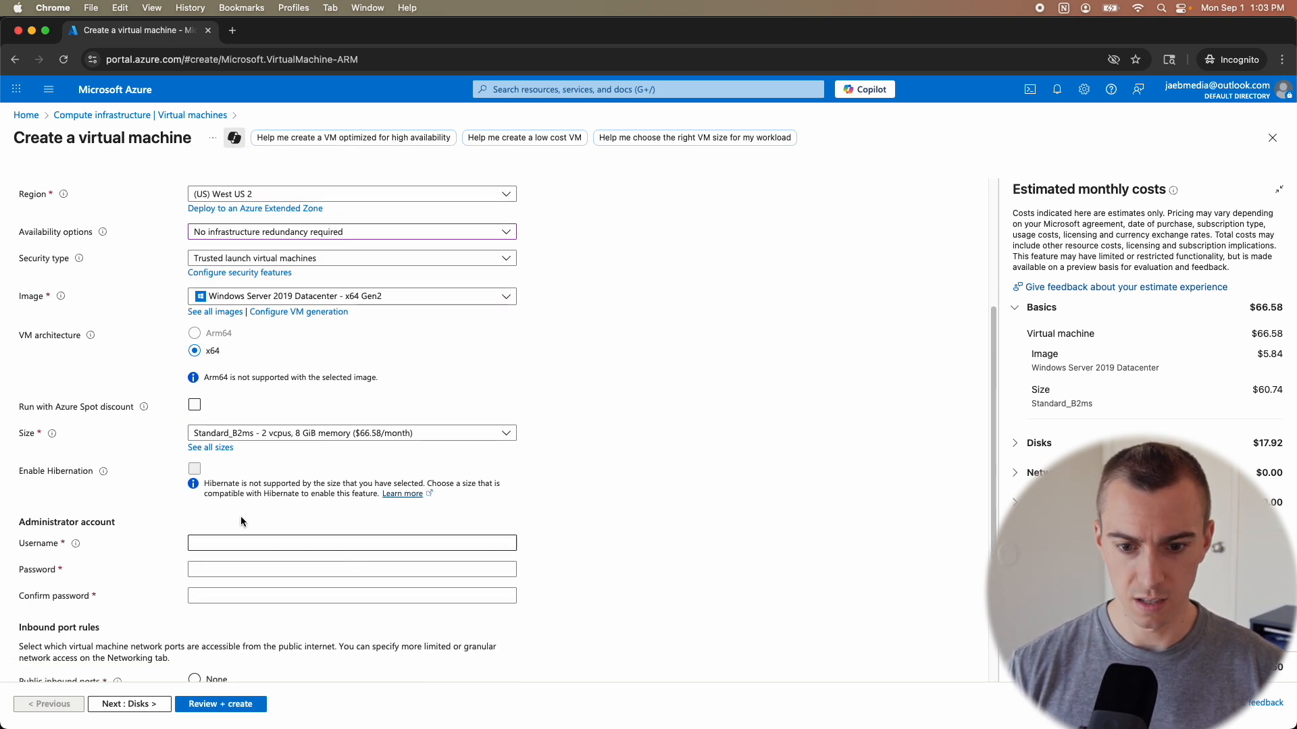
pyautogui.click(284, 433)
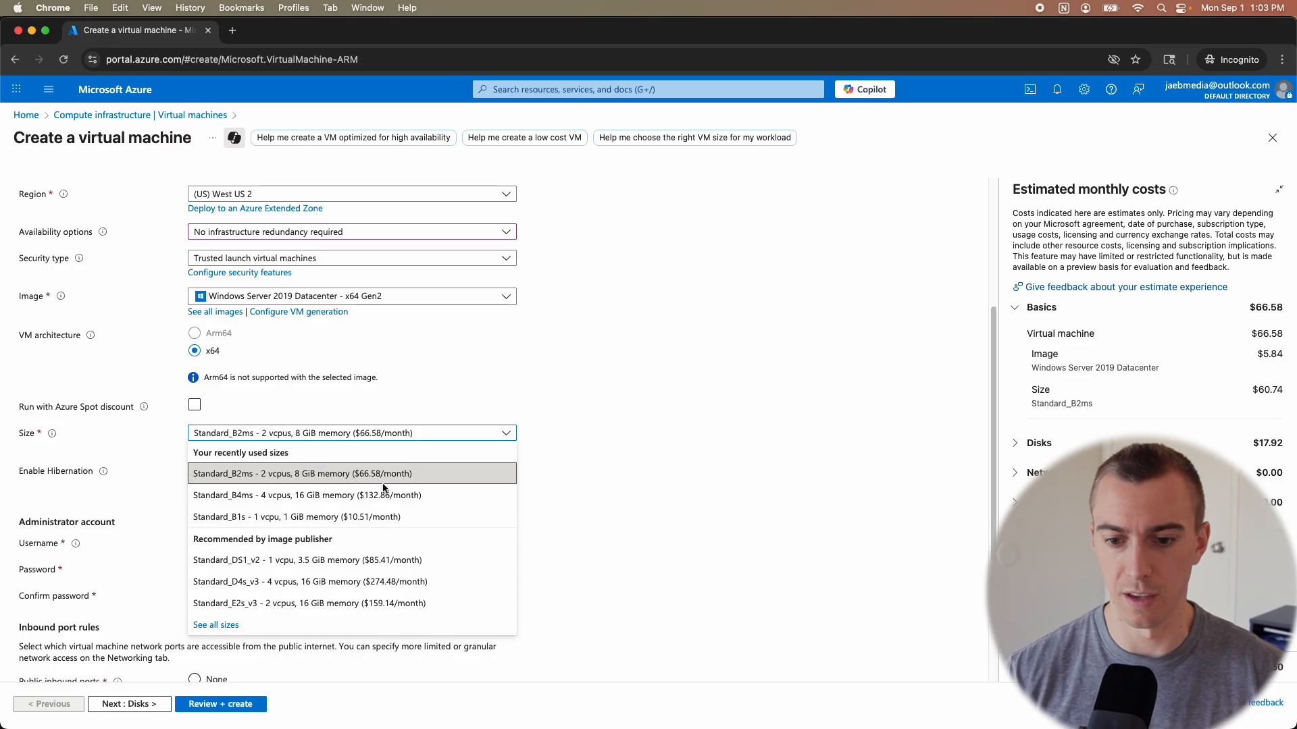
pyautogui.click(617, 468)
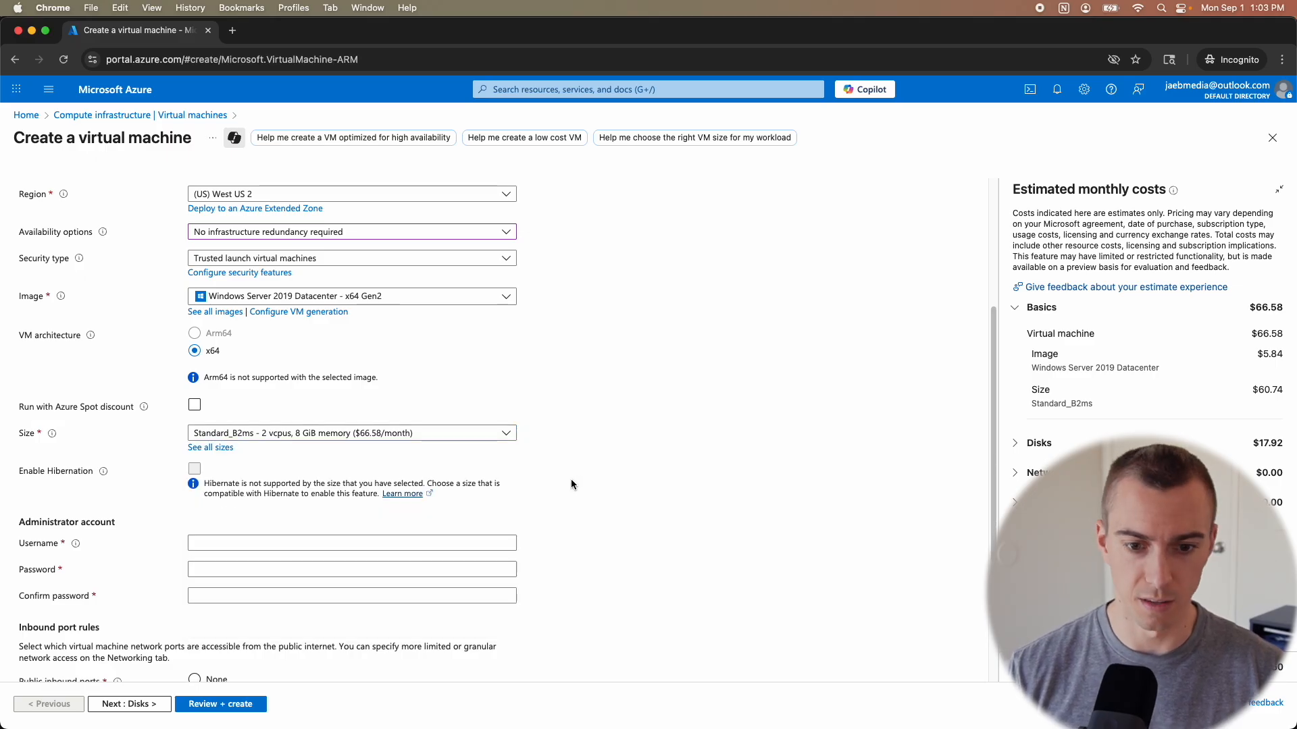
# - Set the administrator username to jm-admin, then enter and confirm the account password
pyautogui.click(208, 544)
pyautogui.write('jm-admin')
pyautogui.press('Tab')
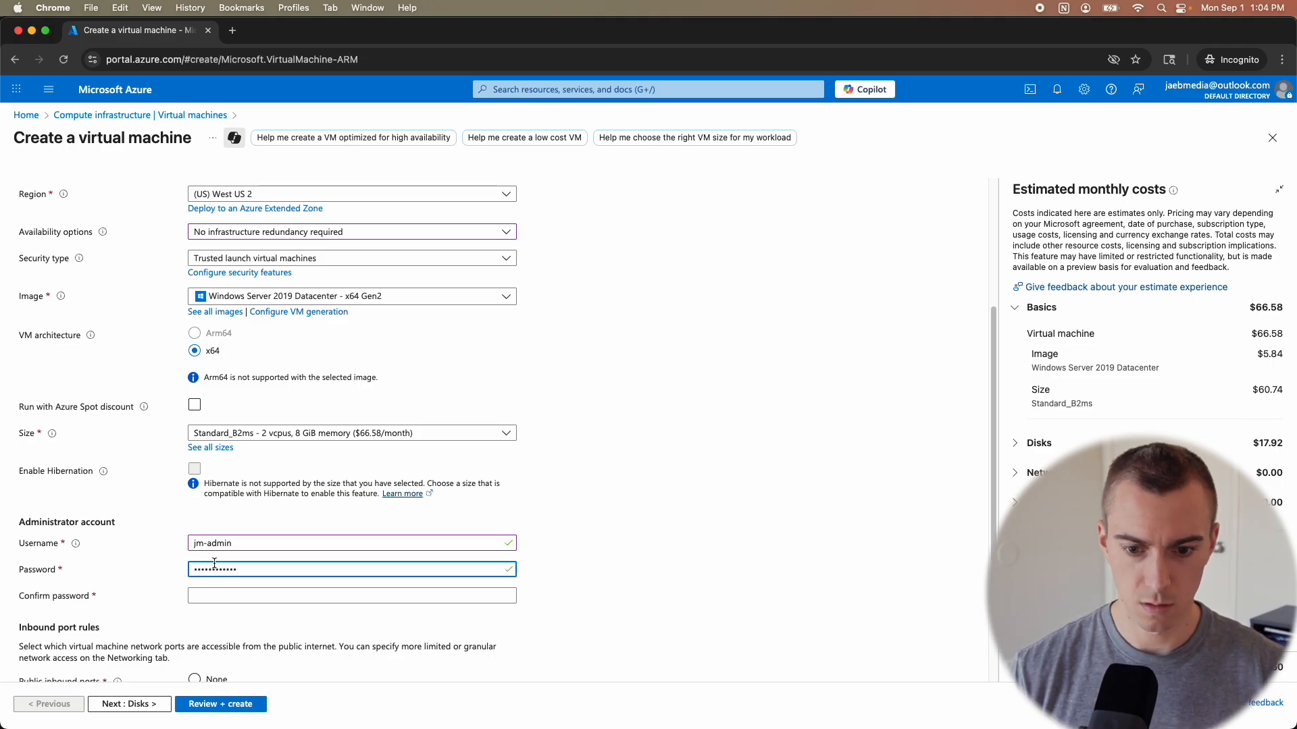
pyautogui.click(224, 595)
pyautogui.write('•••')
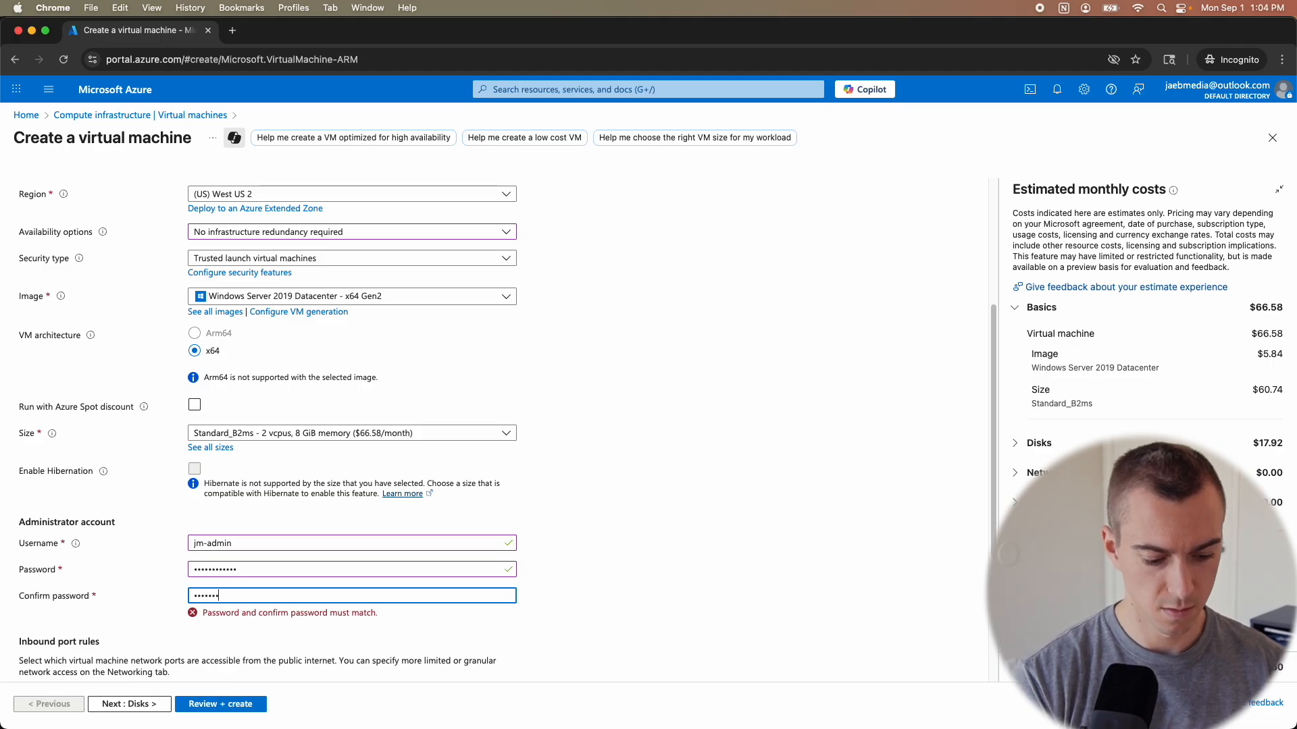
pyautogui.click(601, 529)
# - Accept the default inbound port and disk settings and continue to the networking settings
pyautogui.scroll(-4, 602, 530)
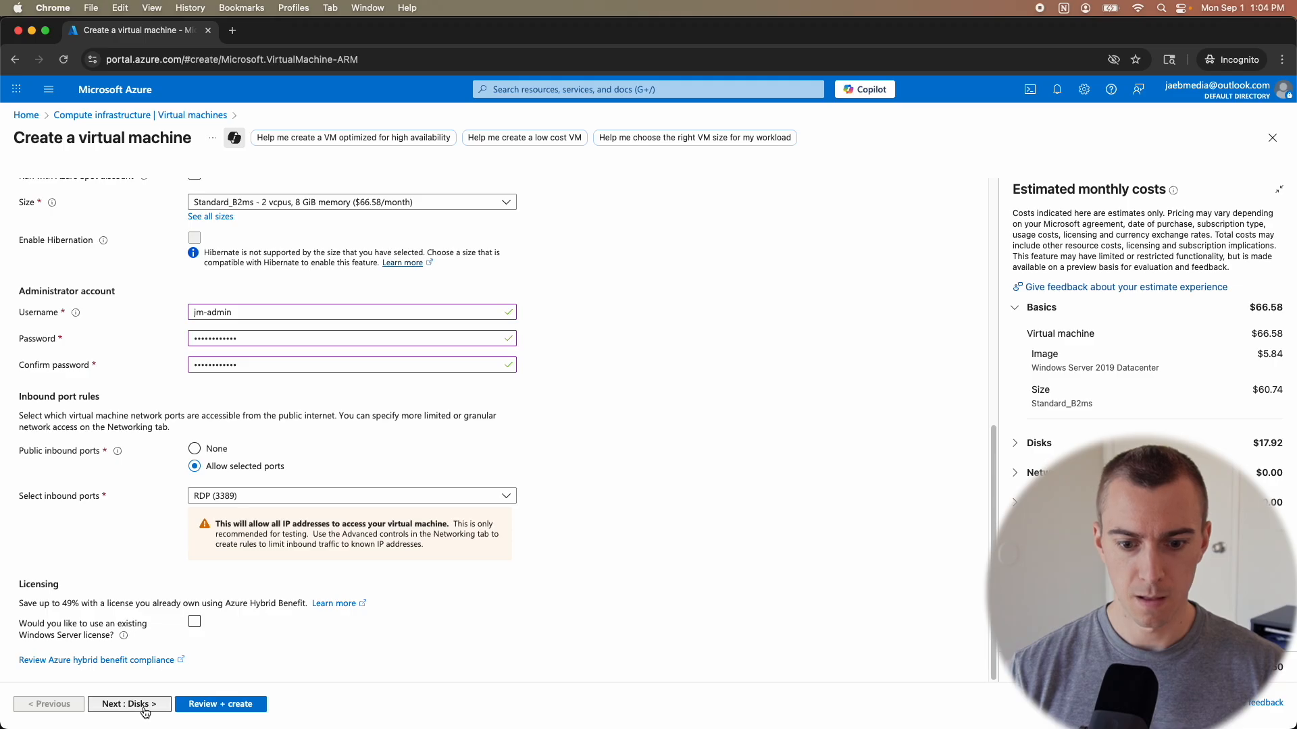
pyautogui.click(115, 705)
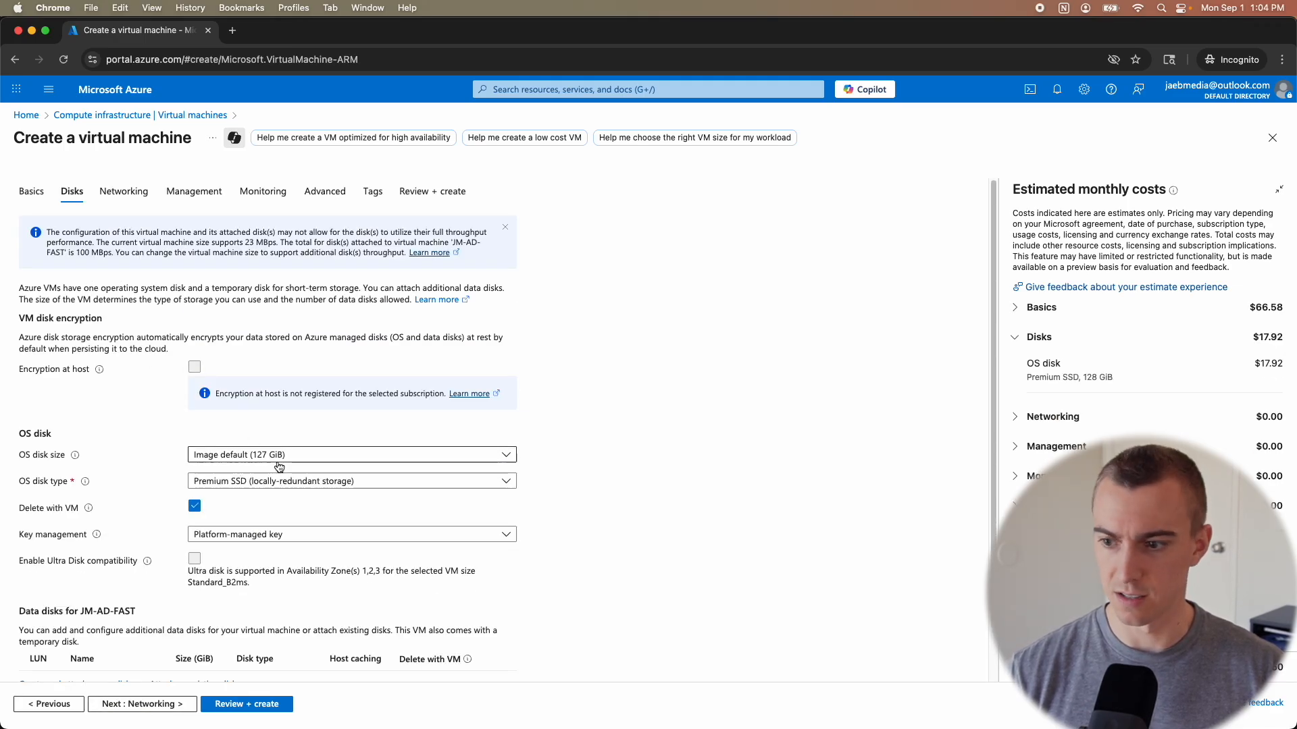
pyautogui.scroll(-2, 578, 525)
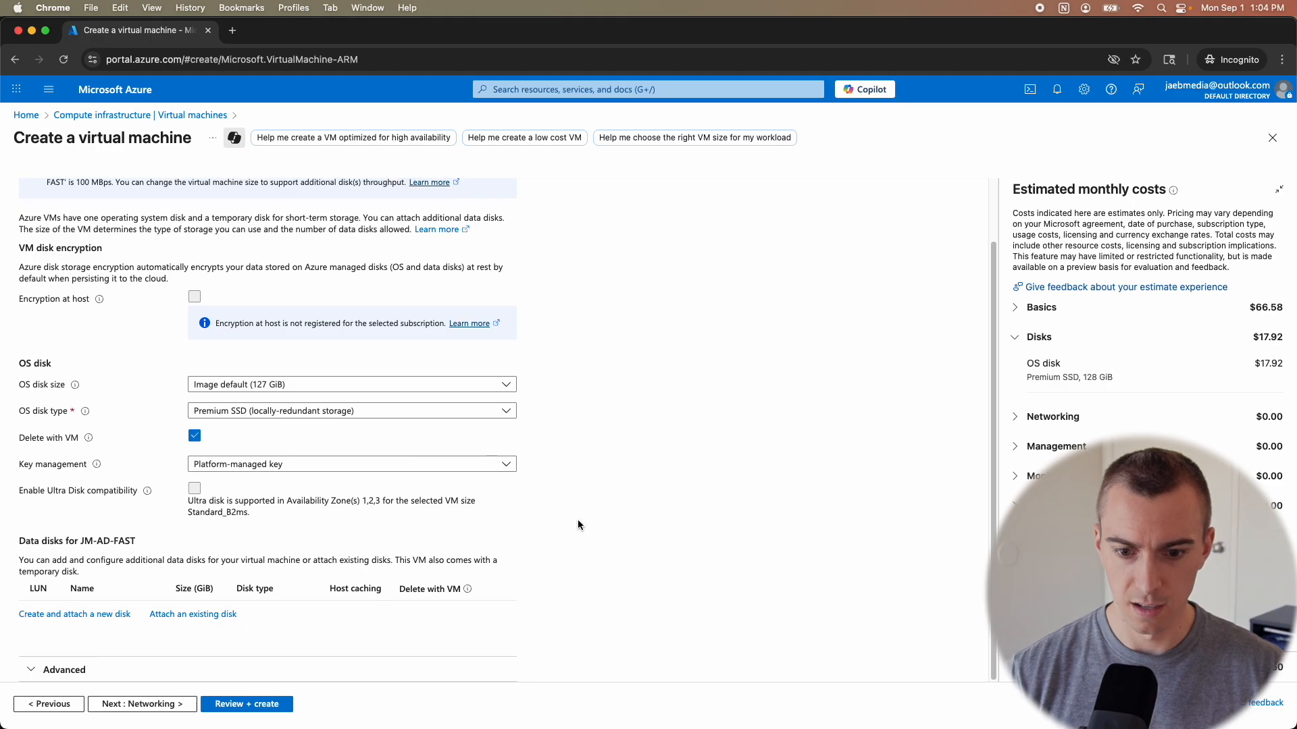
pyautogui.click(152, 705)
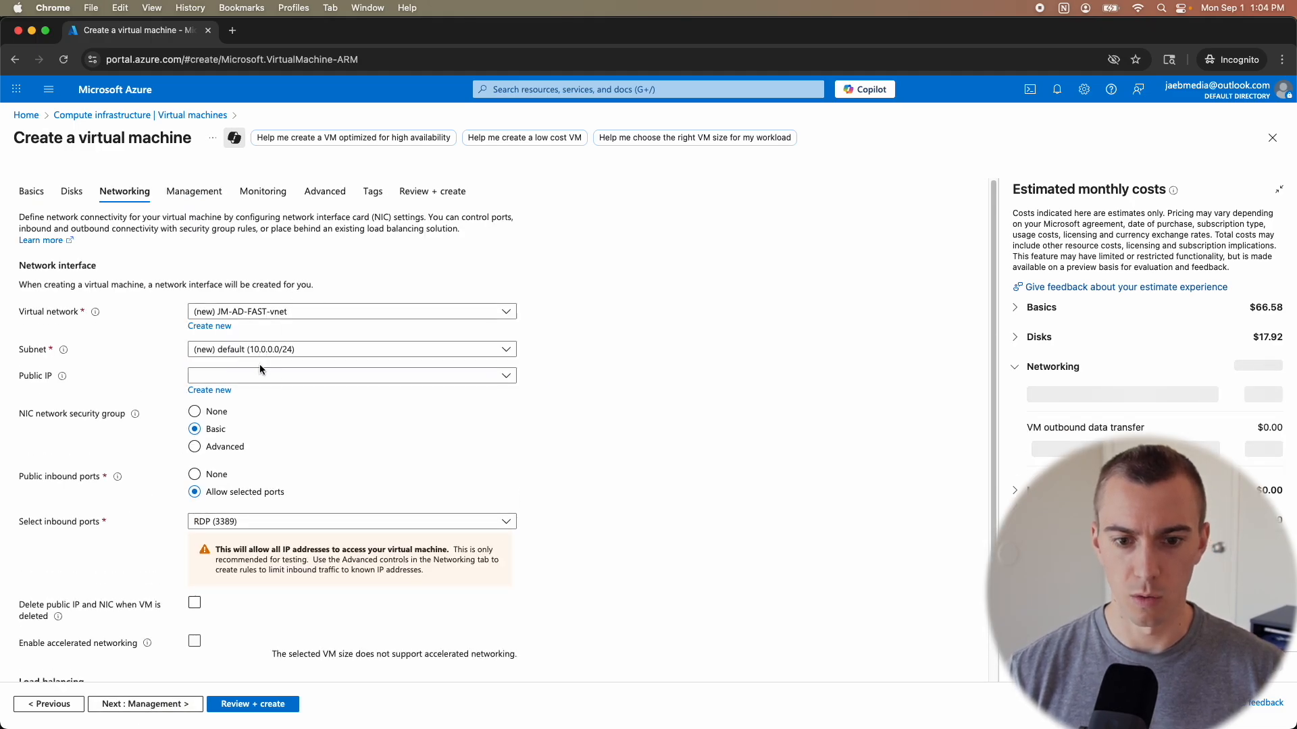
# - Assign the new public IP JM-AD-FAST-ip and enable deleting the public IP and NIC when the VM is deleted
pyautogui.click(259, 376)
pyautogui.click(265, 398)
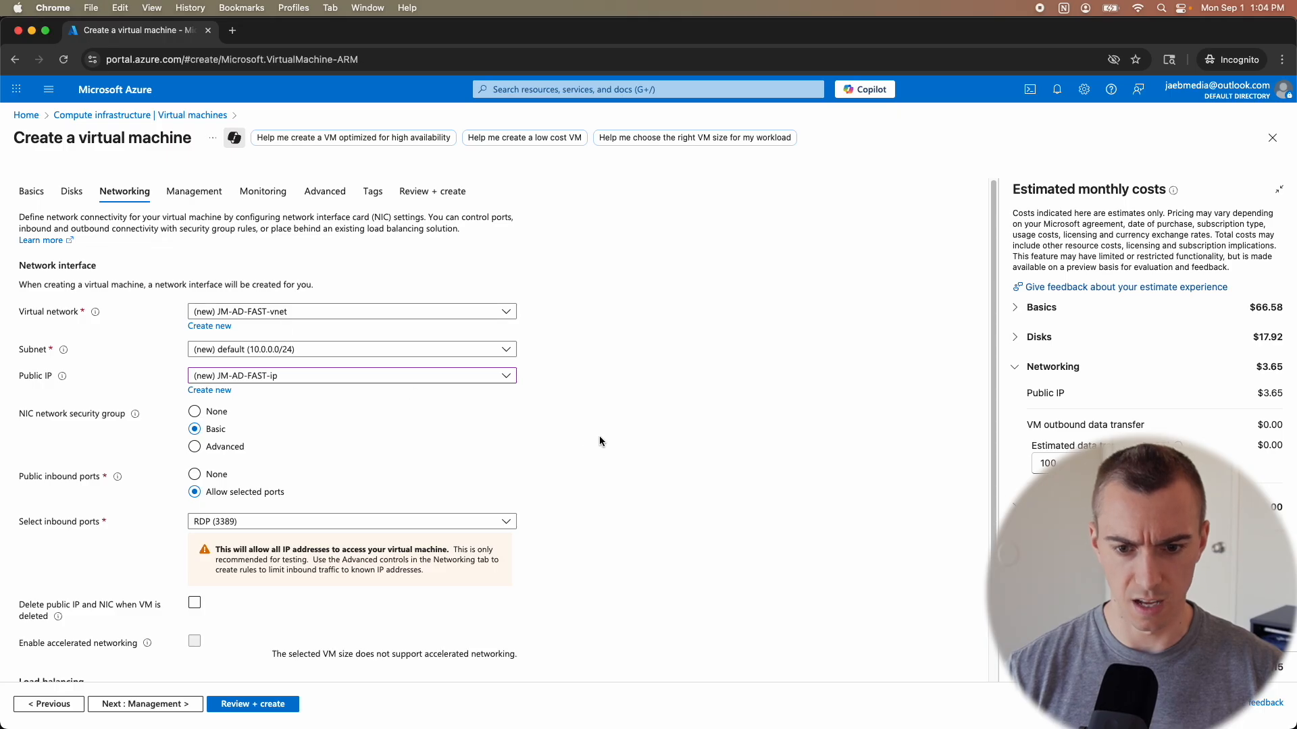
pyautogui.scroll(-3, 595, 437)
pyautogui.click(196, 491)
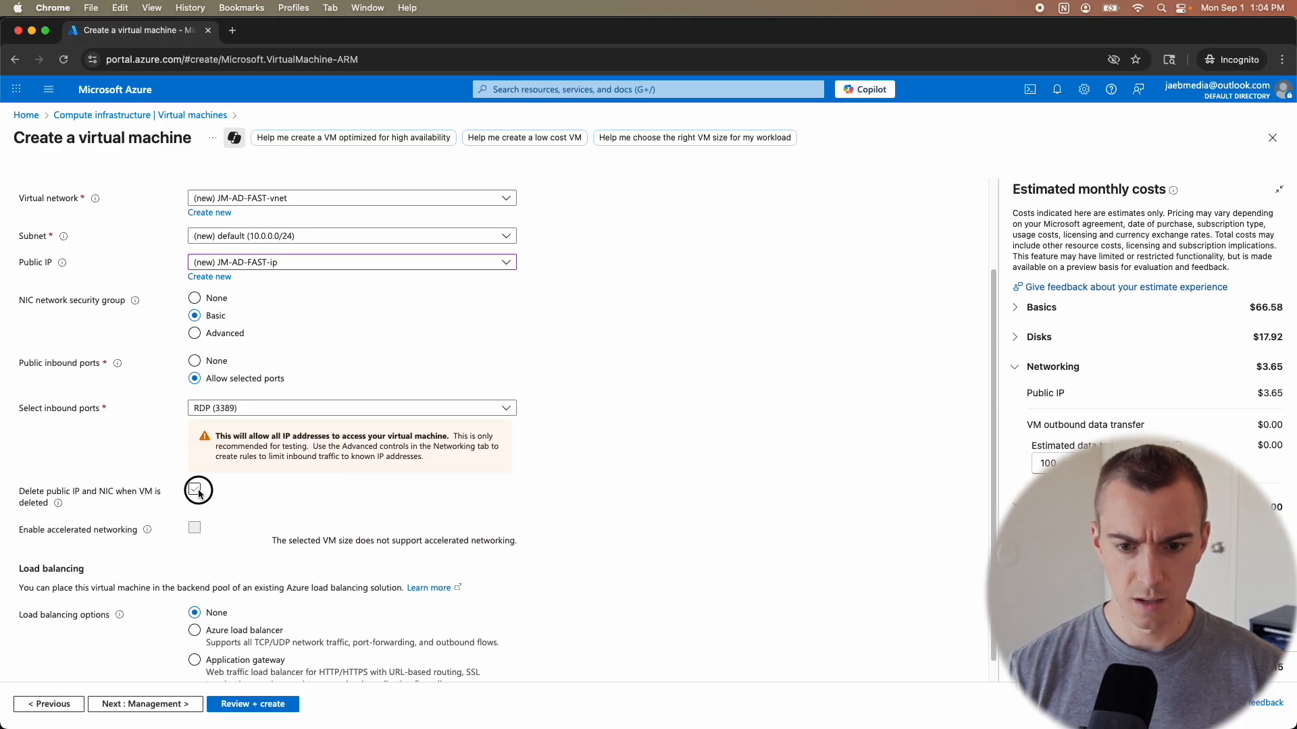
pyautogui.scroll(-1, 593, 478)
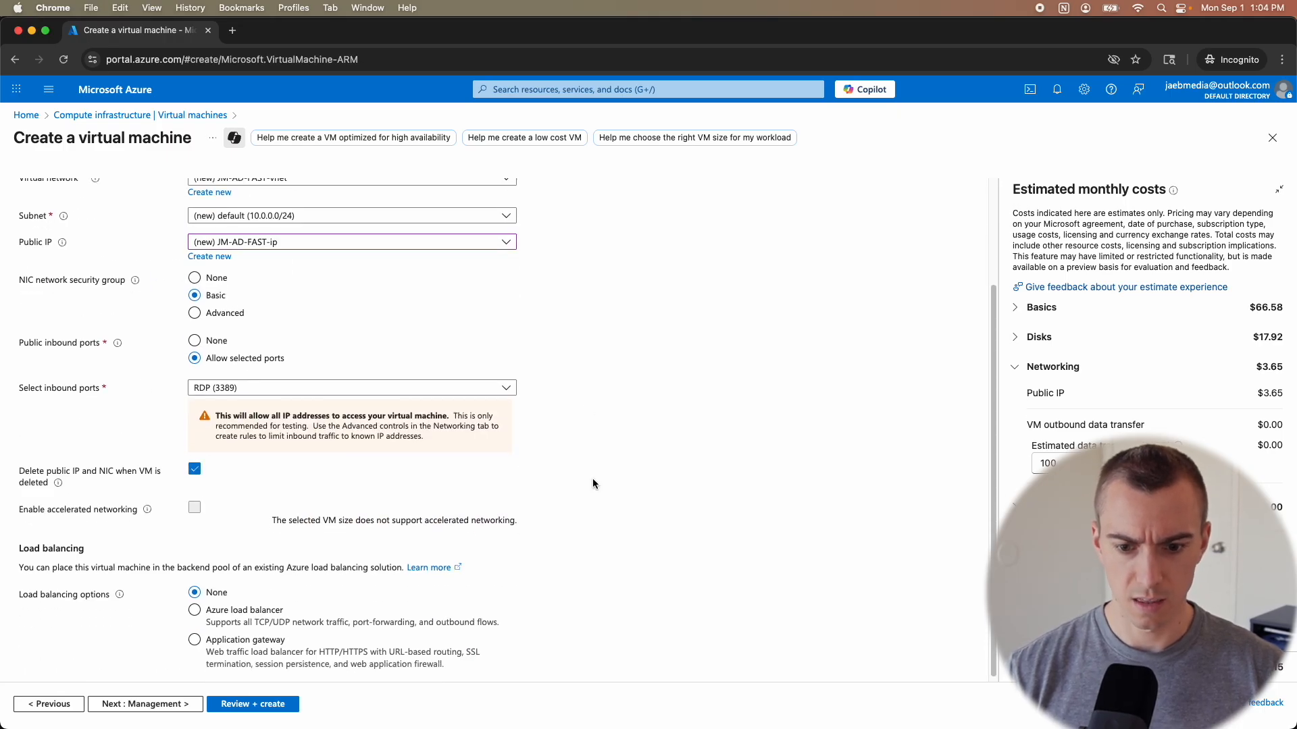
# - Keep the default management options, review the final configuration and create the virtual machine
pyautogui.click(190, 707)
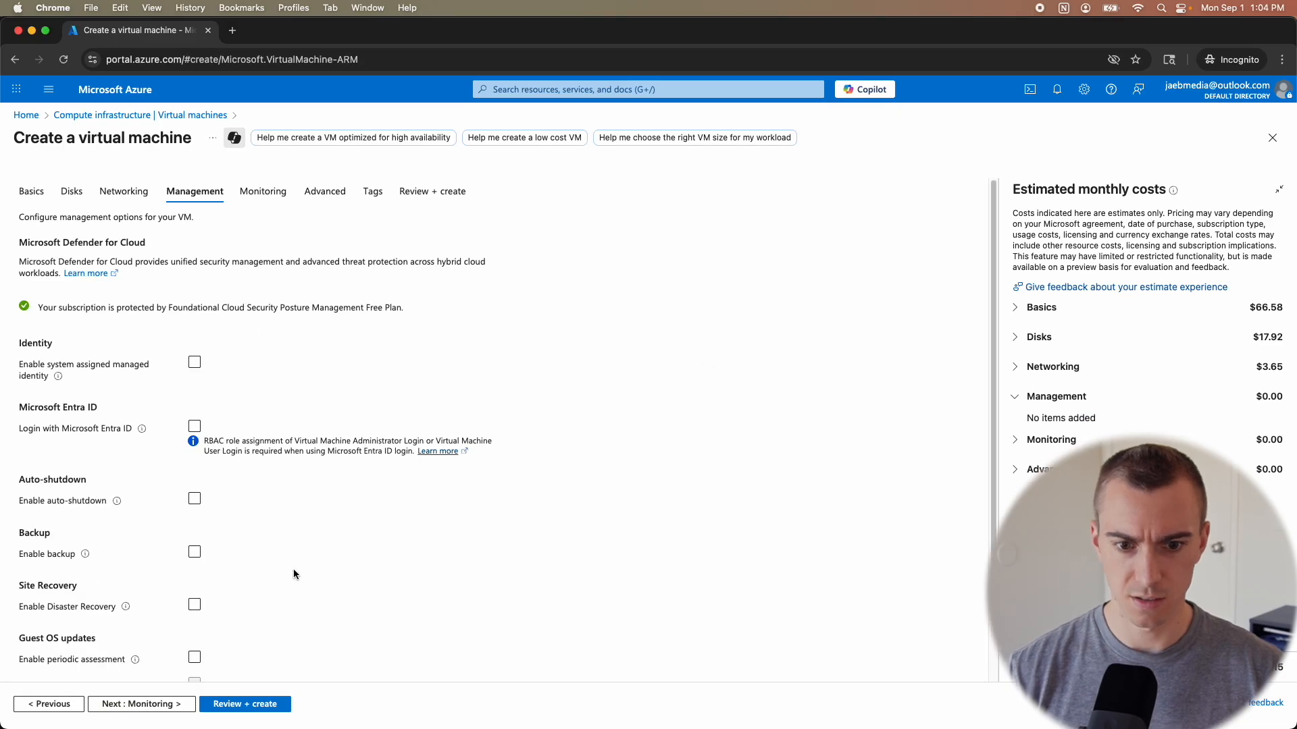
pyautogui.scroll(-3, 293, 574)
pyautogui.click(244, 704)
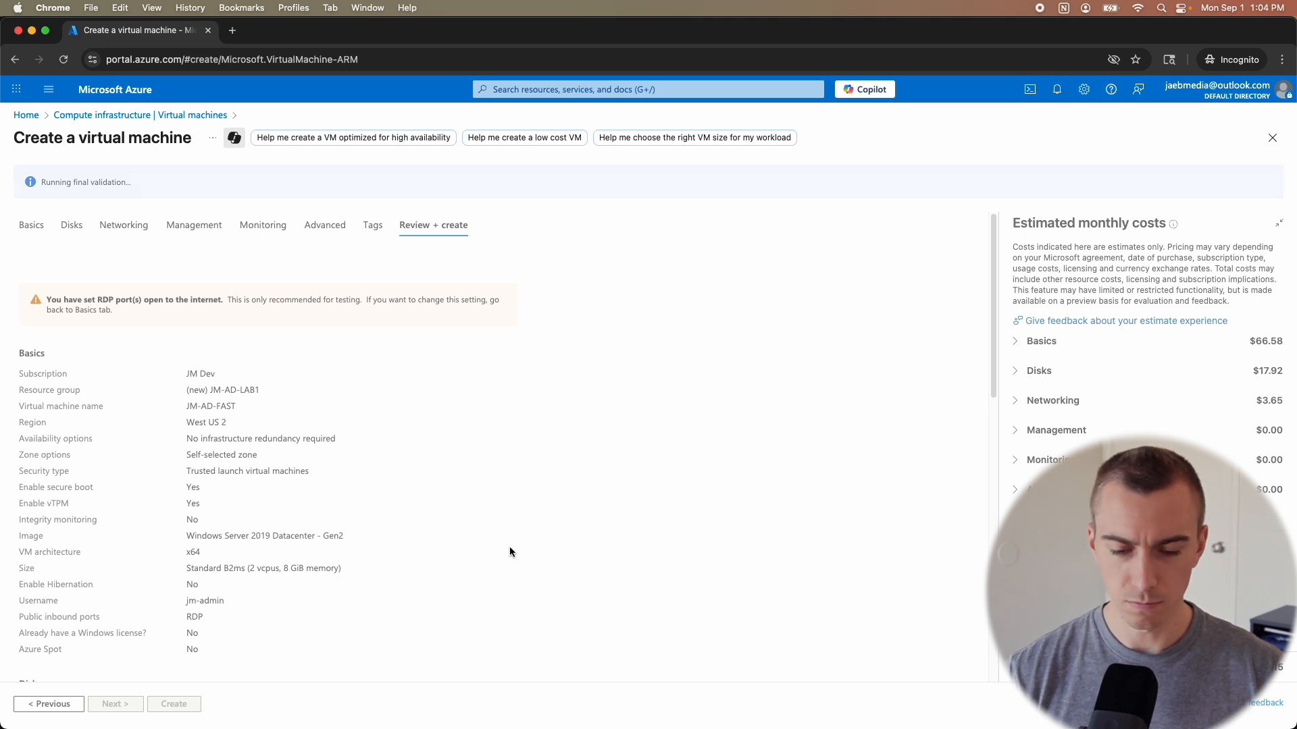
pyautogui.scroll(-15, 407, 524)
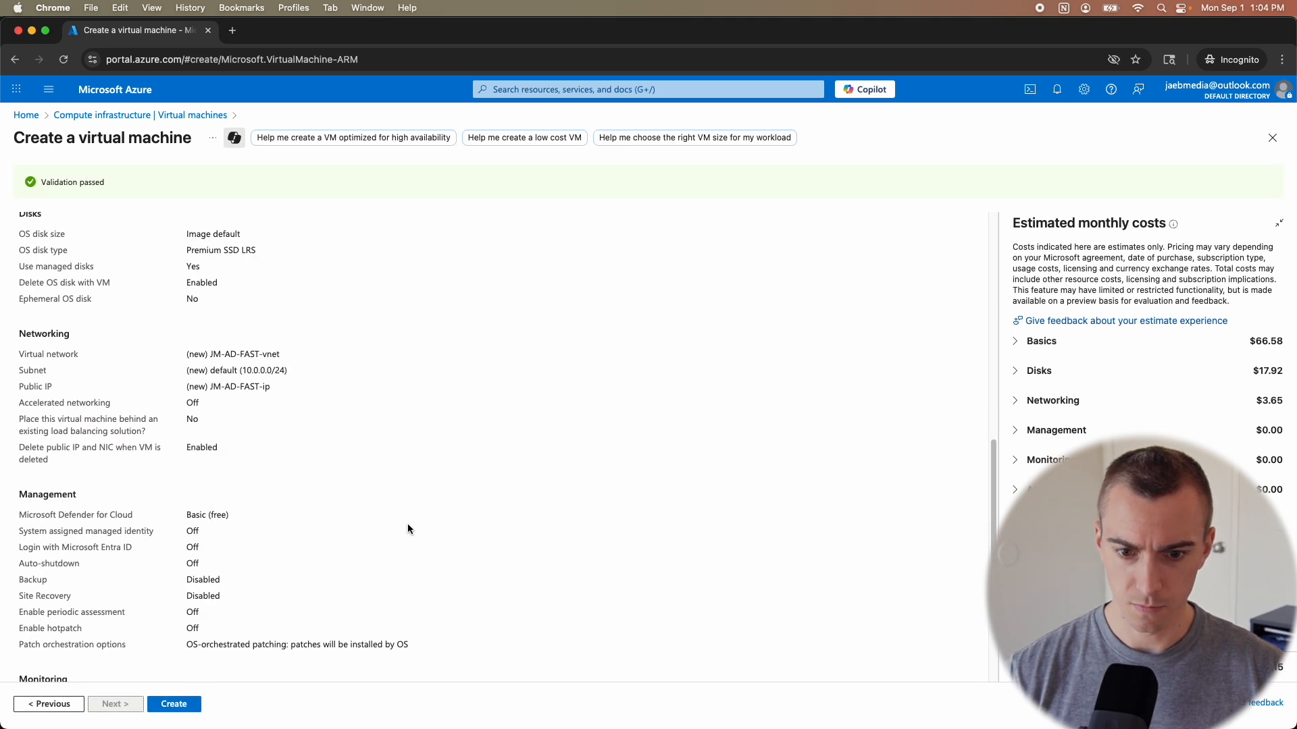
pyautogui.click(174, 706)
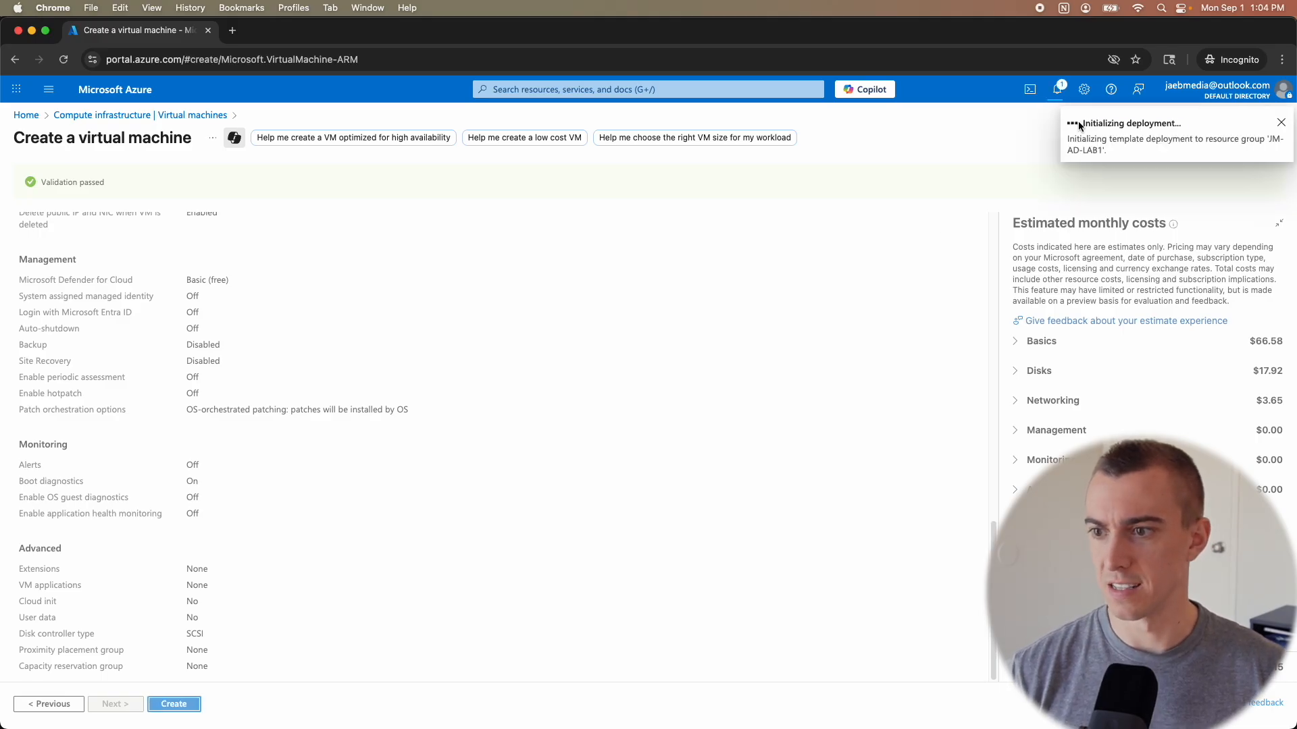
pyautogui.click(1046, 100)
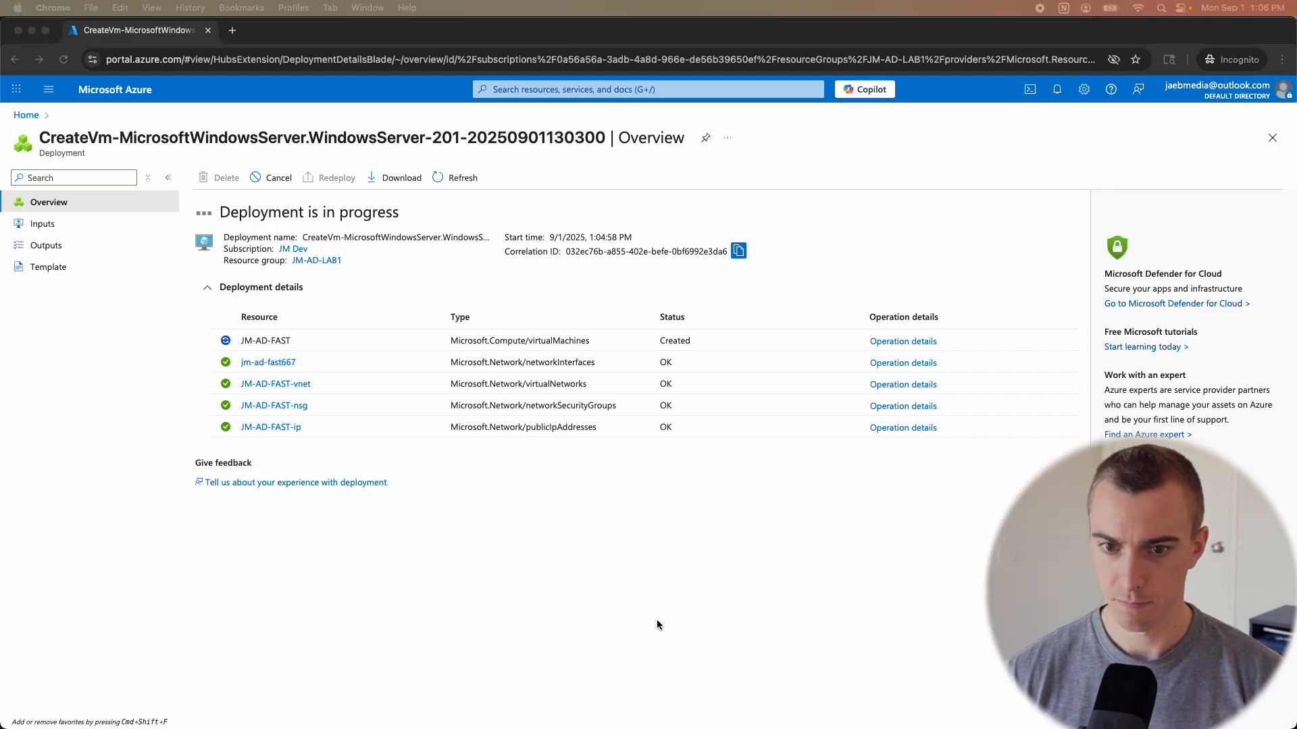
# - Open the deployed JM-AD-FAST virtual machine and go to its connection settings
pyautogui.click(655, 585)
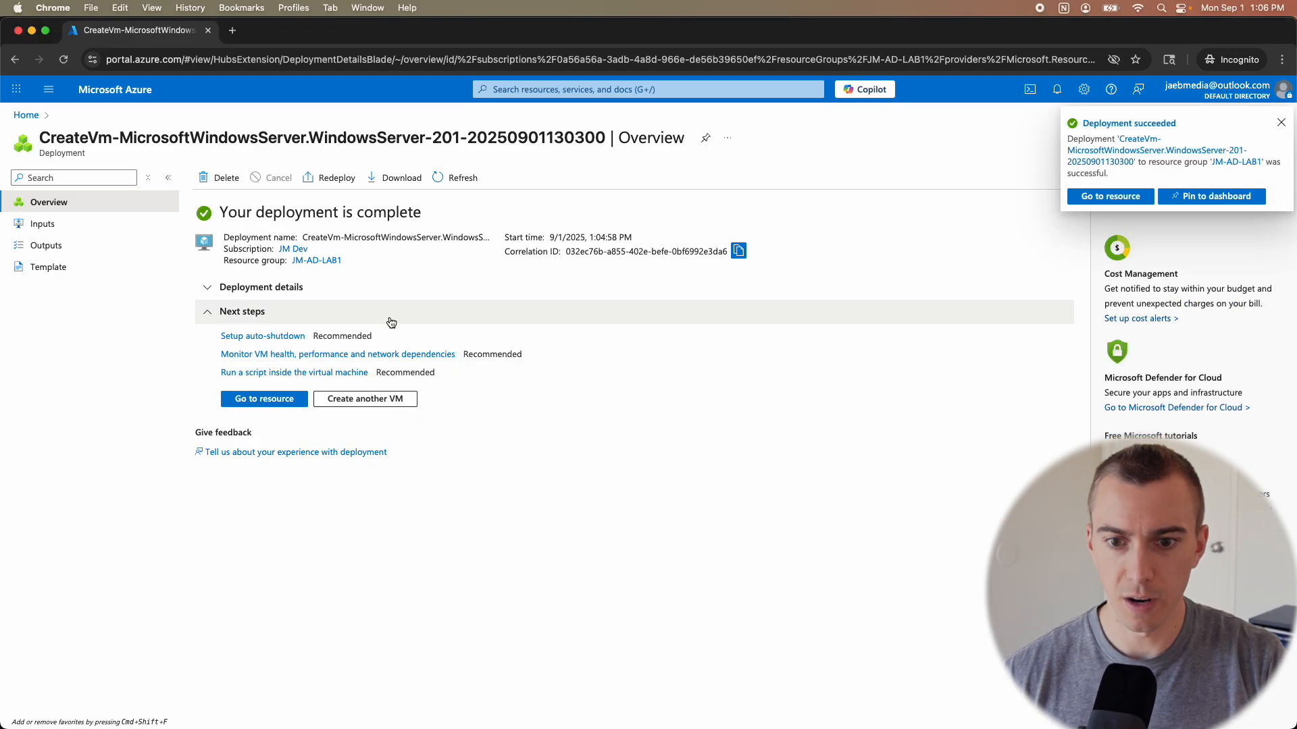
pyautogui.click(273, 401)
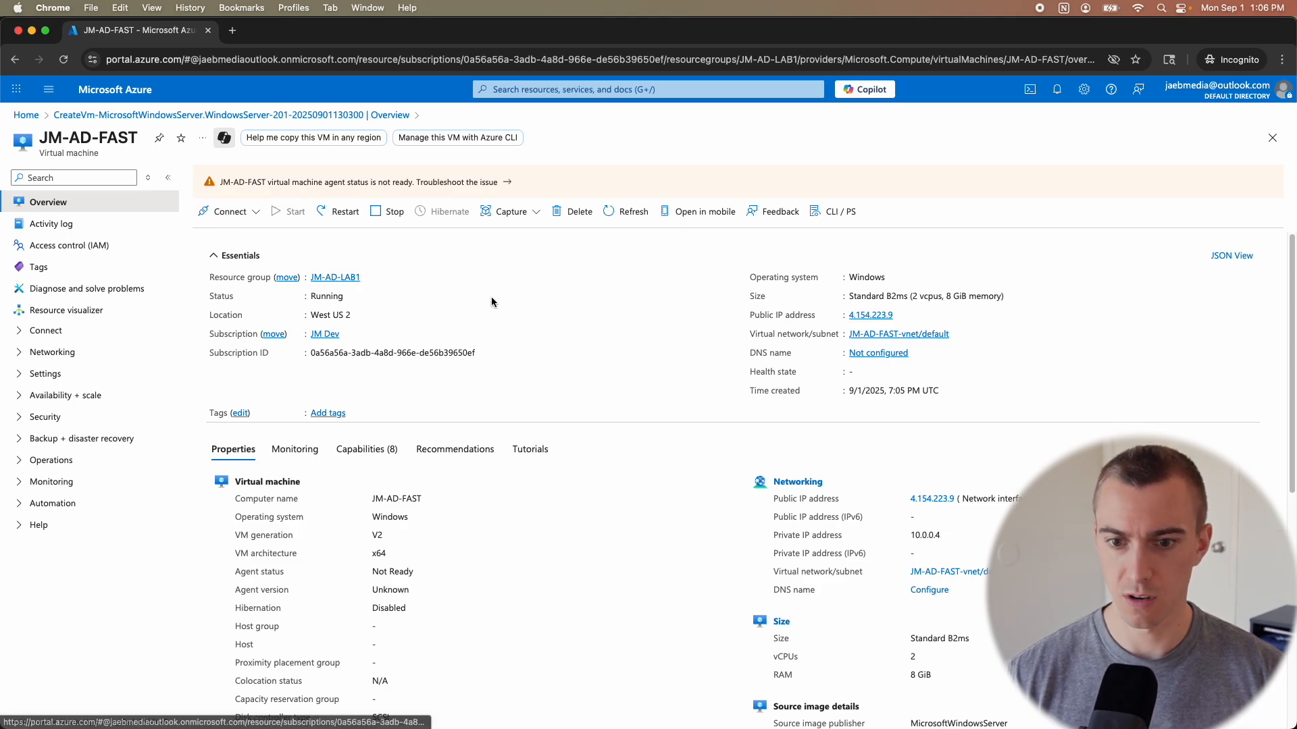
pyautogui.click(229, 214)
pyautogui.click(220, 234)
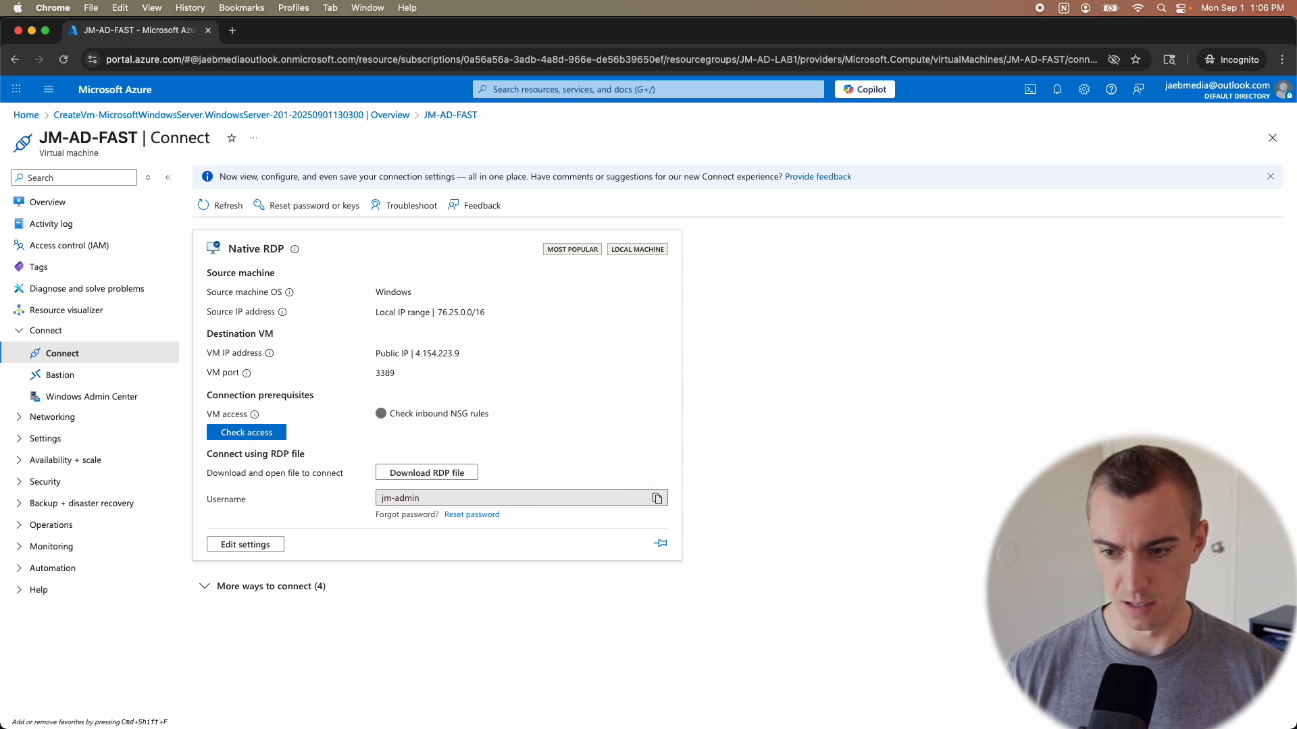
# - Switch to Microsoft Remote Desktop and add a PC with the VM's public IP address, 4.154.223.9
pyautogui.click(770, 710)
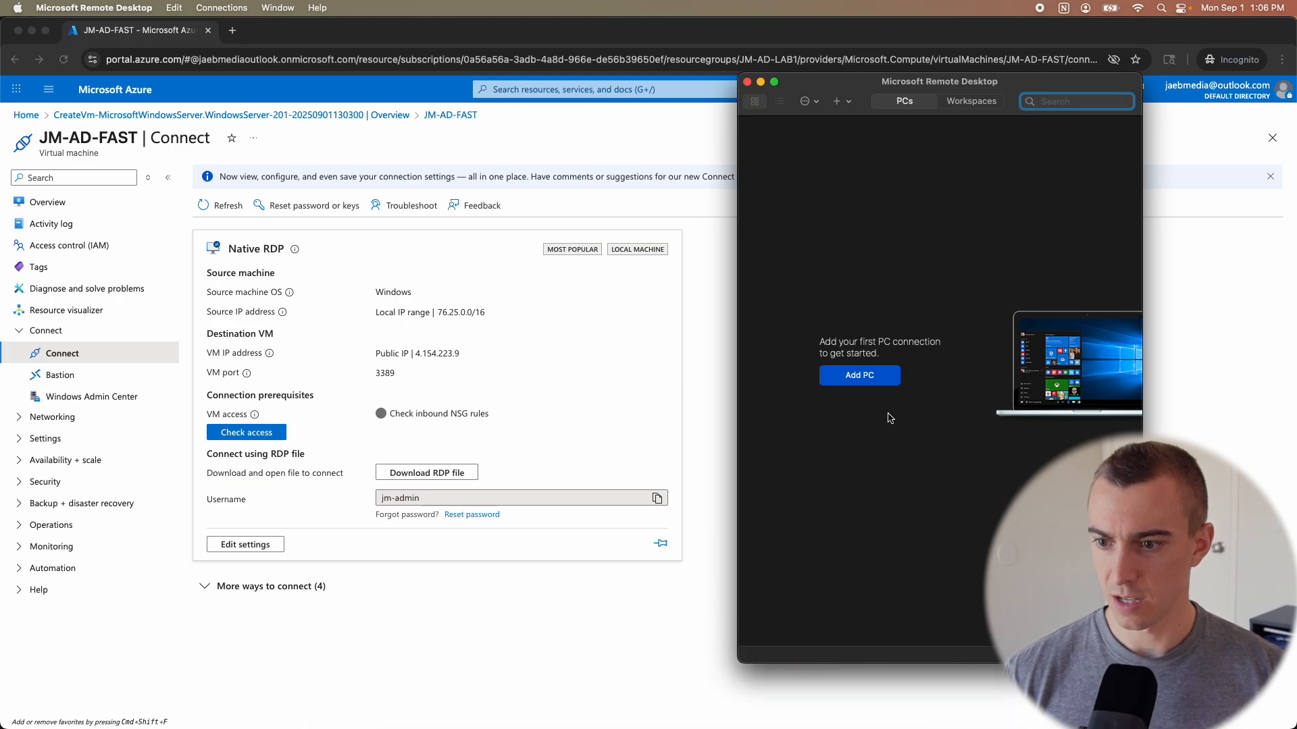
pyautogui.click(877, 386)
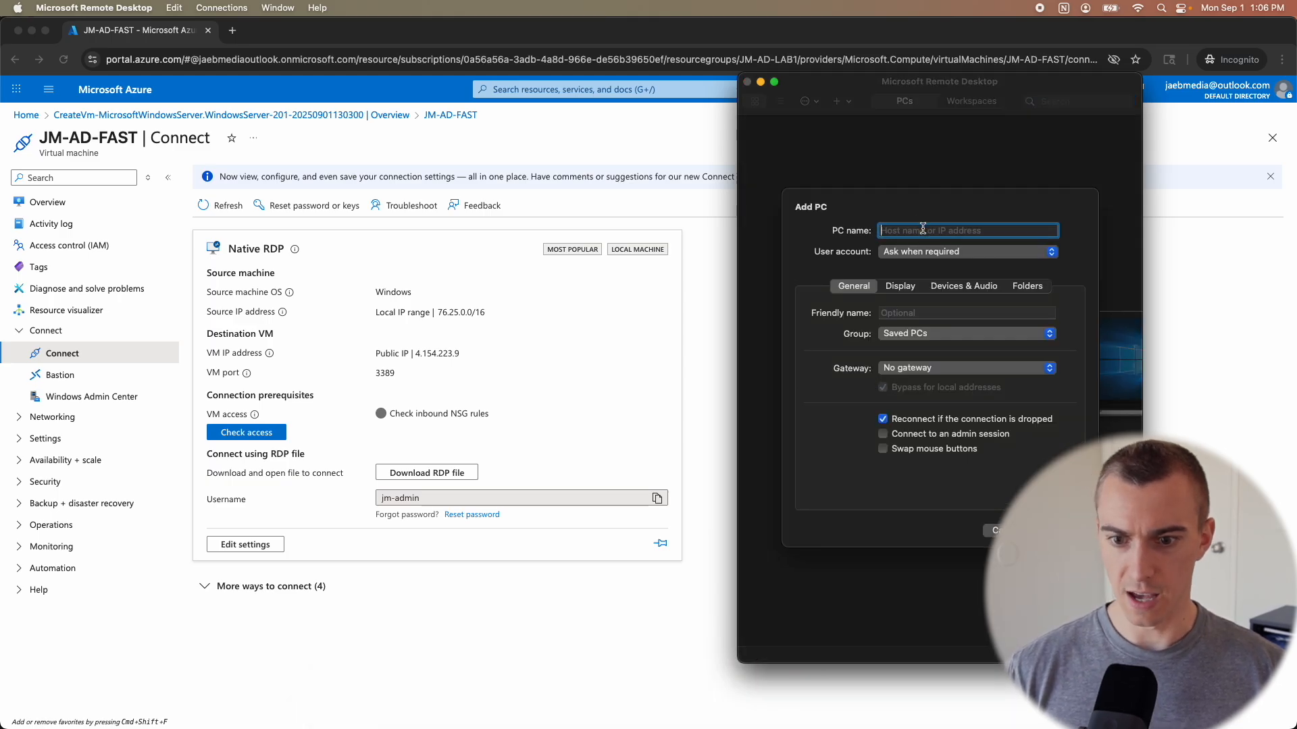
pyautogui.write('4.154.223.9')
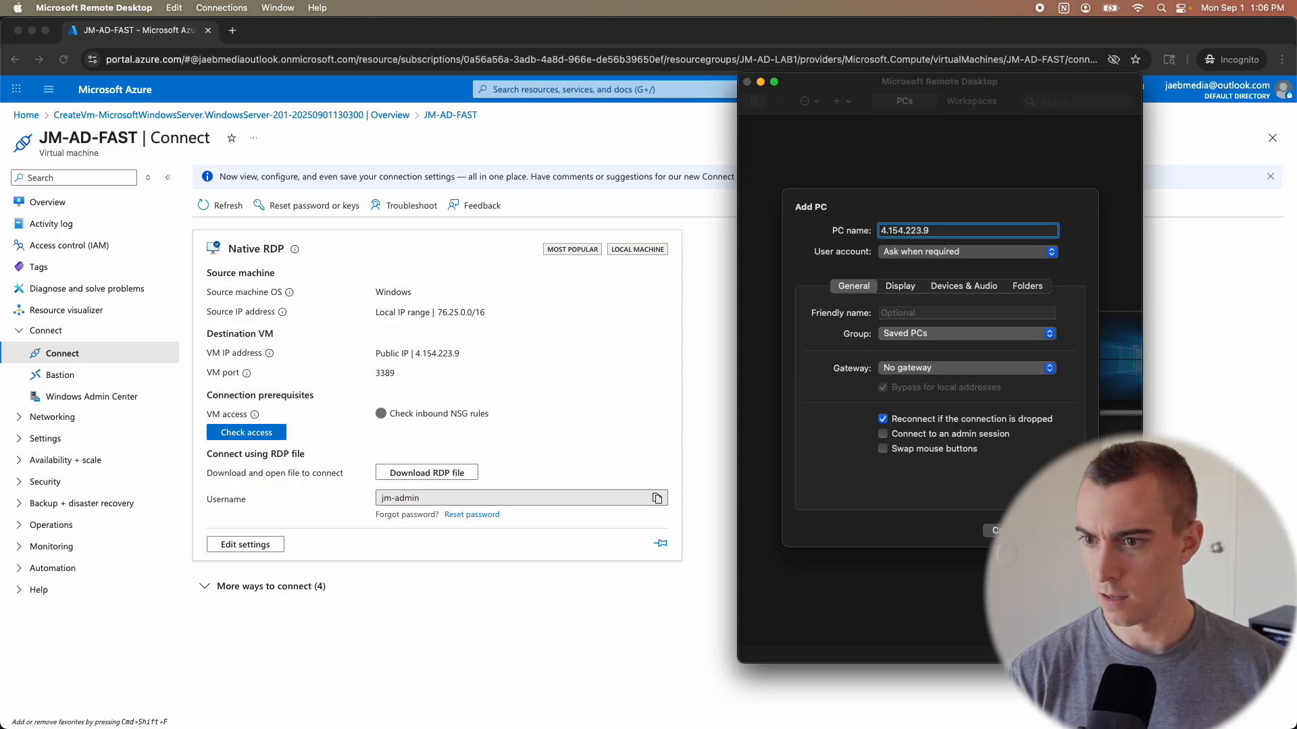
pyautogui.press('Return')
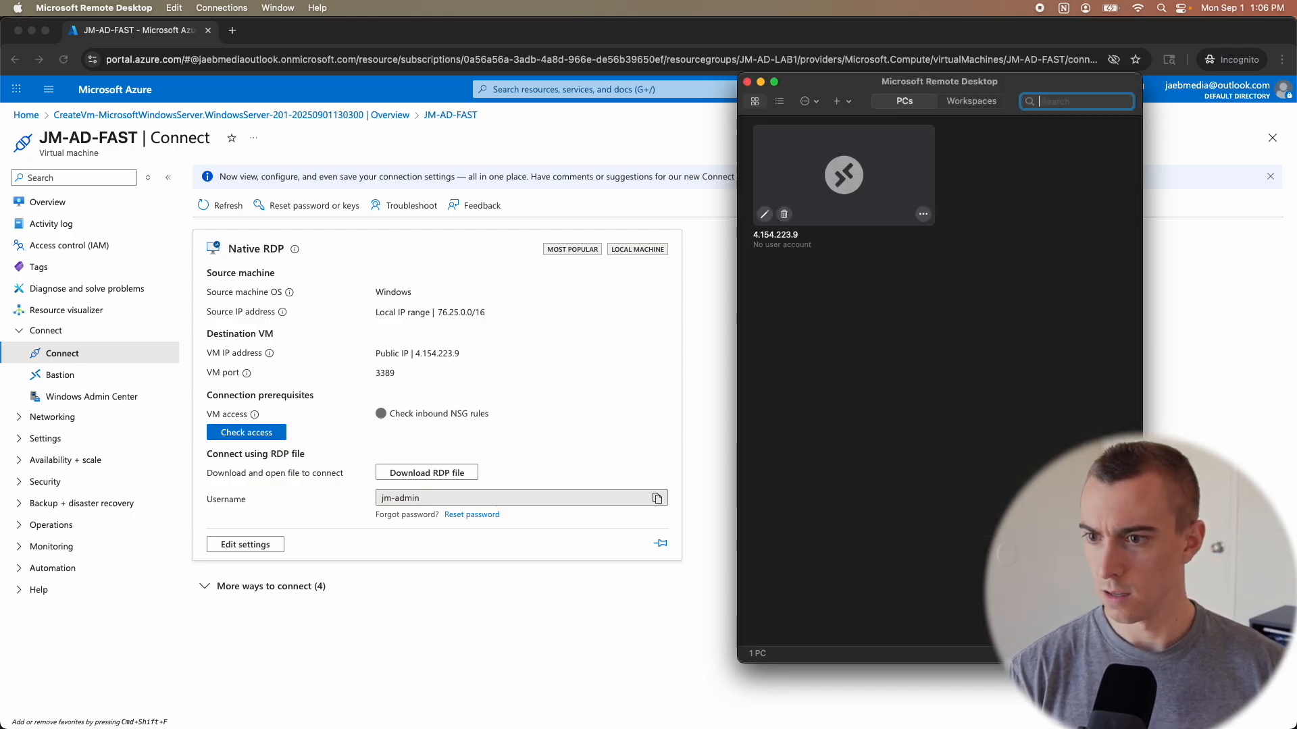
# - Start the connection to PC 4.154.223.9 as jm-admin, entering the account password and accepting the unverified certificate
pyautogui.doubleClick(830, 170)
pyautogui.write('jm-admin')
pyautogui.press('Tab')
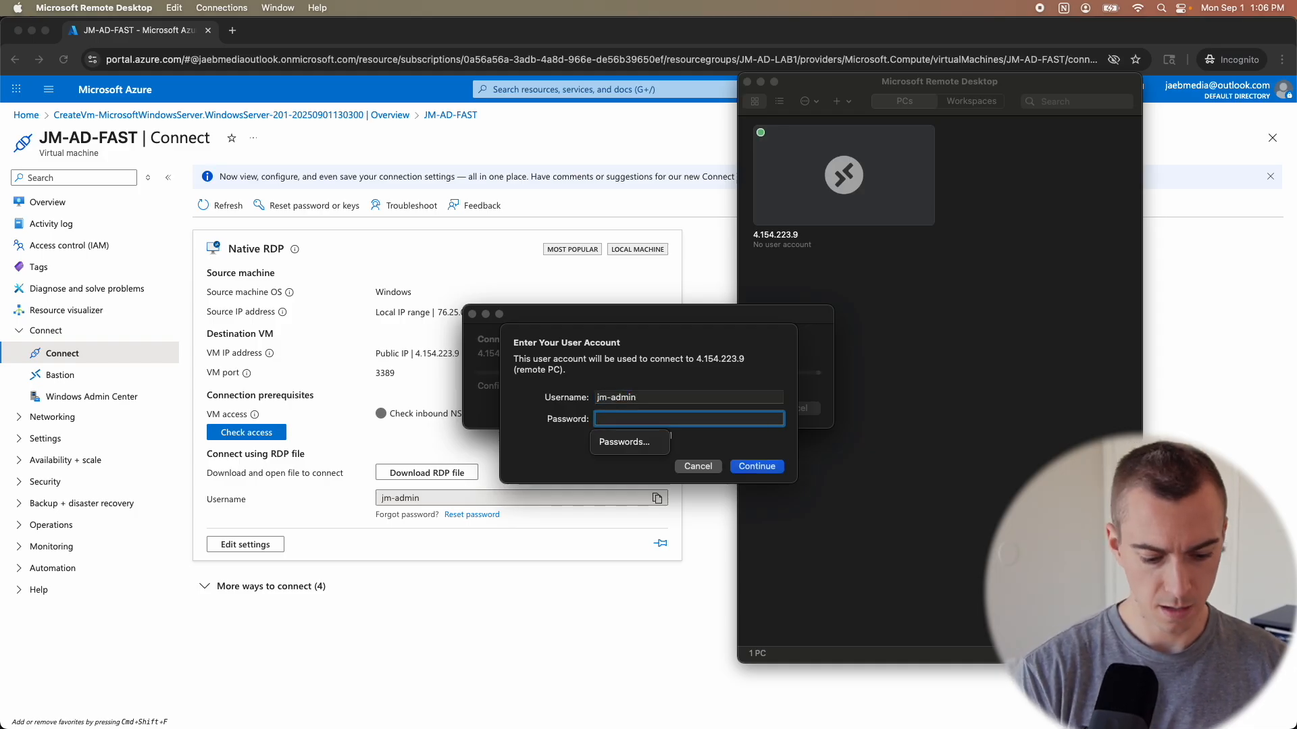
pyautogui.write('••••••••')
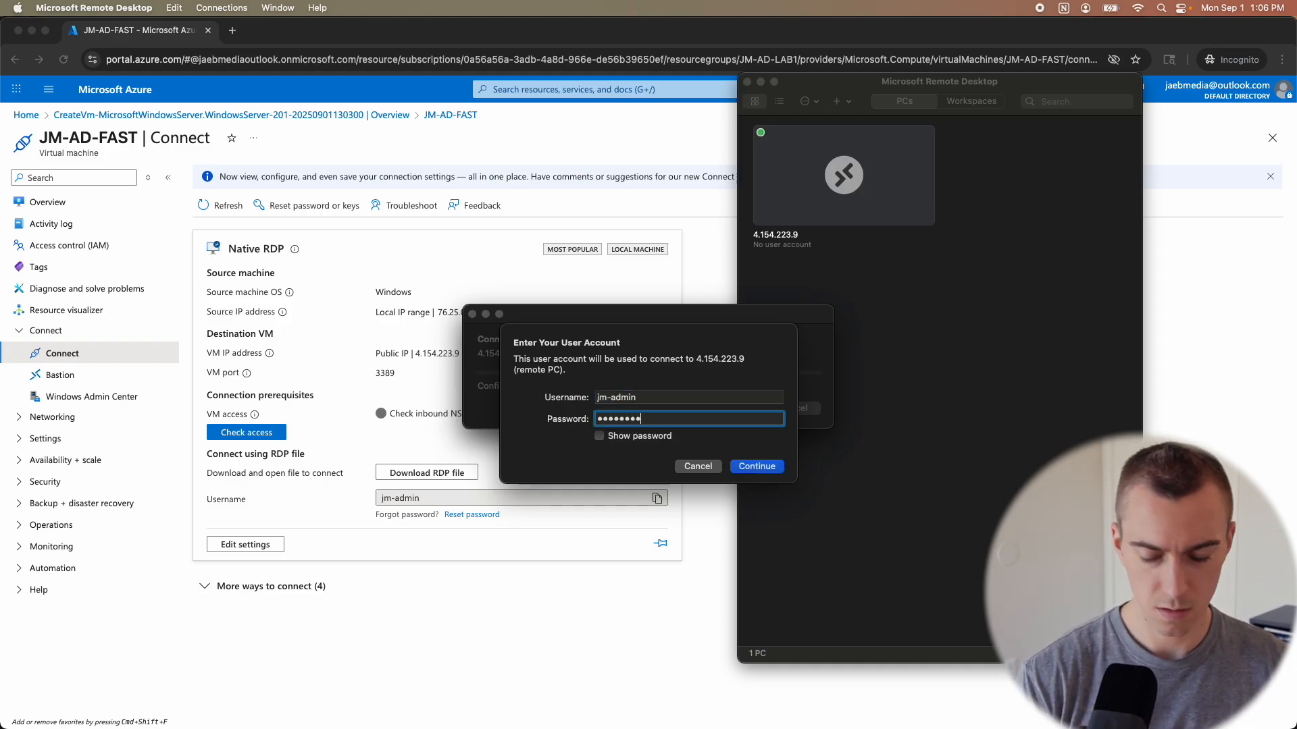
pyautogui.write('••••')
pyautogui.press('Return')
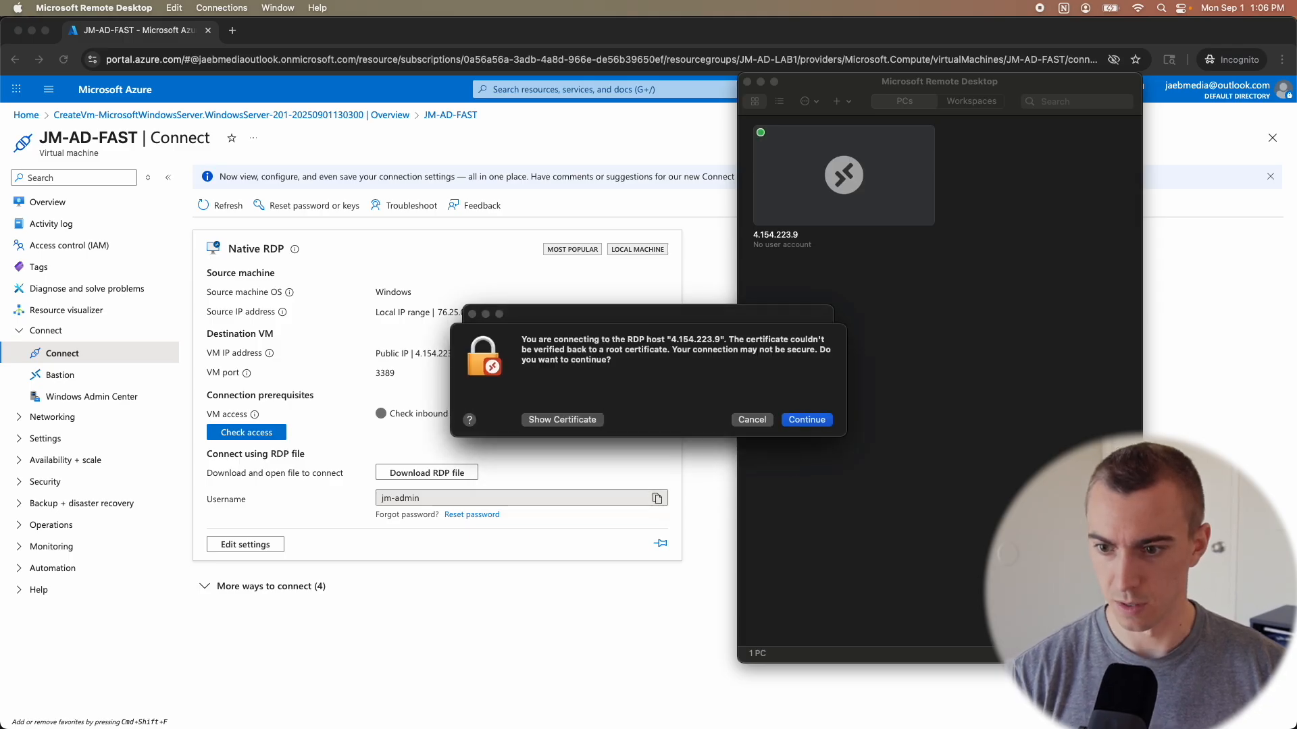
pyautogui.click(818, 420)
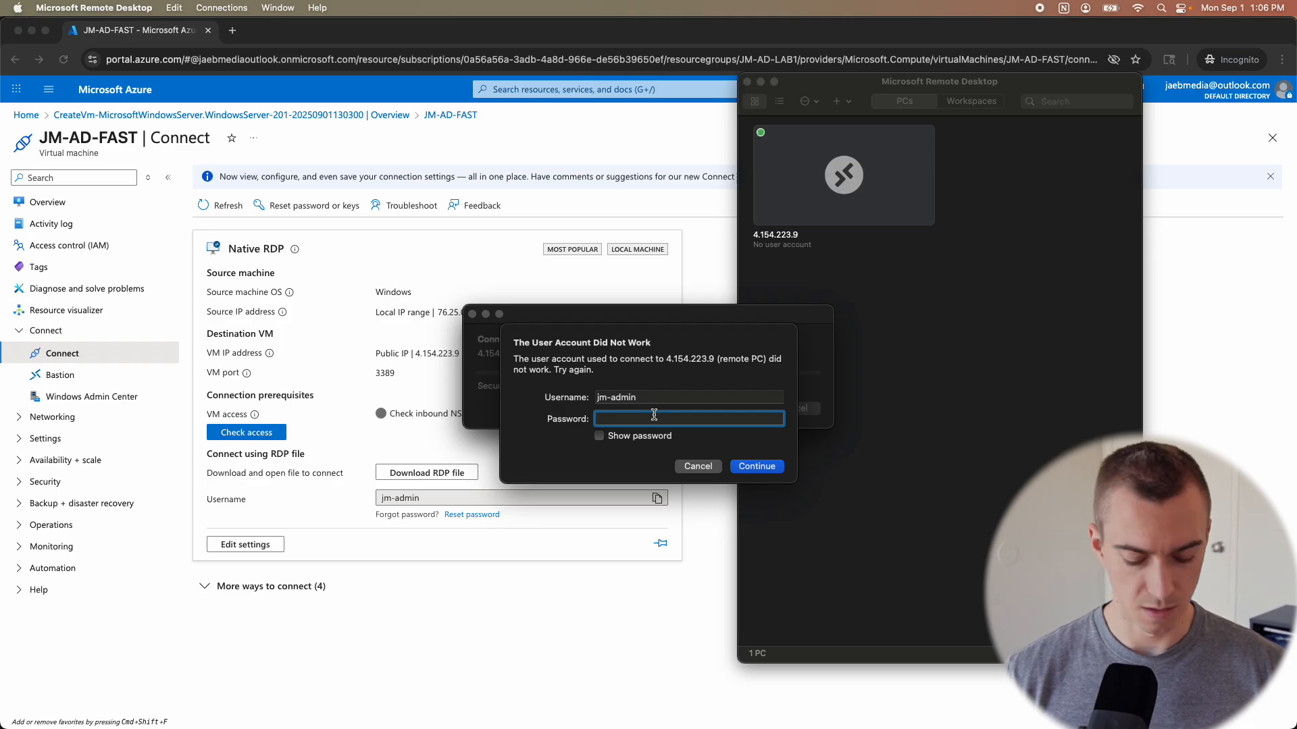
# - Re-enter the account password for jm-admin and sign in to the remote server
pyautogui.write('••••••')
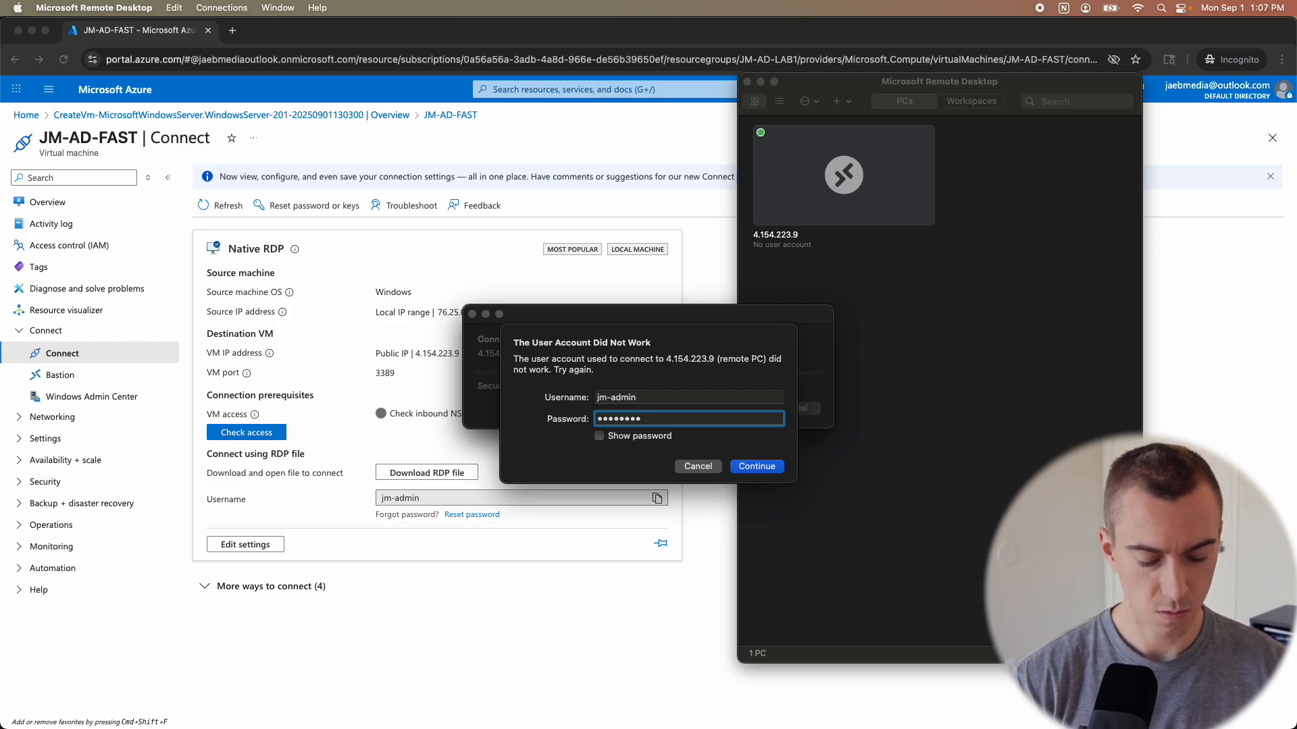
pyautogui.write('••••')
pyautogui.press('Return')
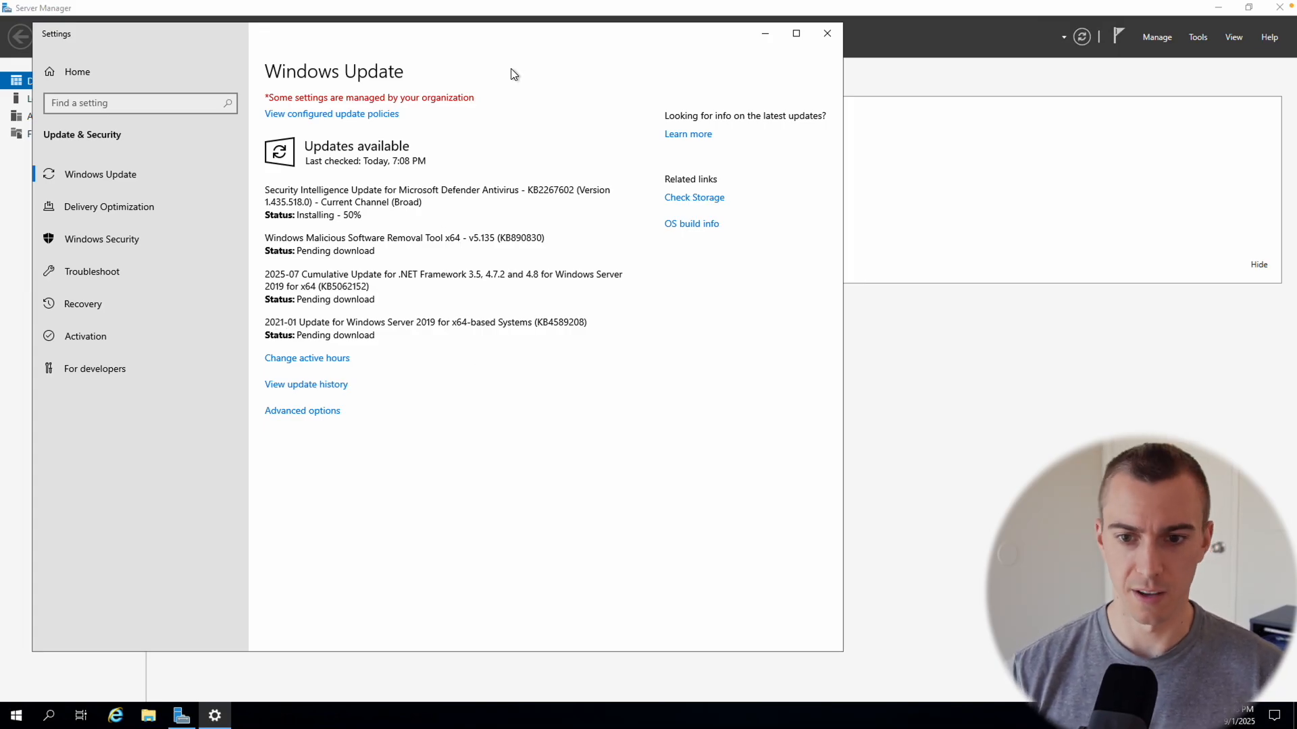
# - Close the Windows Update settings and start adding roles with a role-based or feature-based installation on server JM-AD-FAST
pyautogui.click(829, 35)
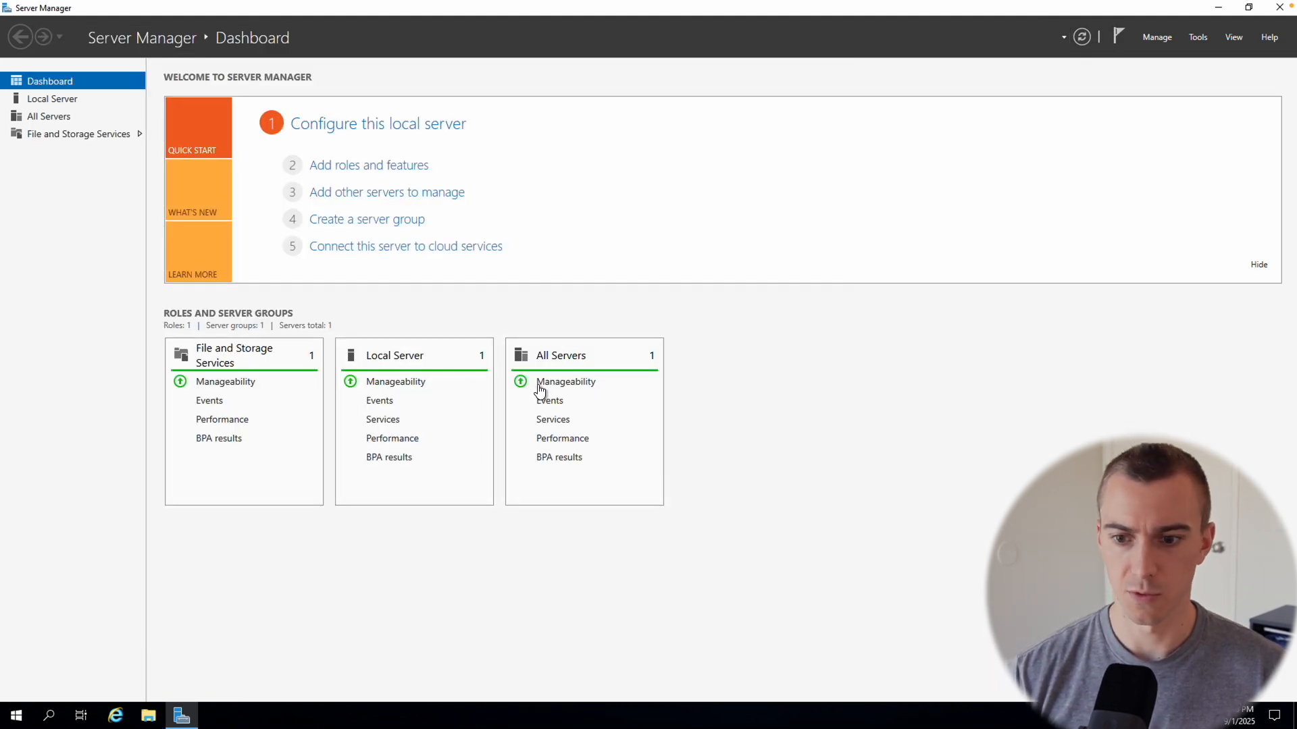
pyautogui.click(1150, 39)
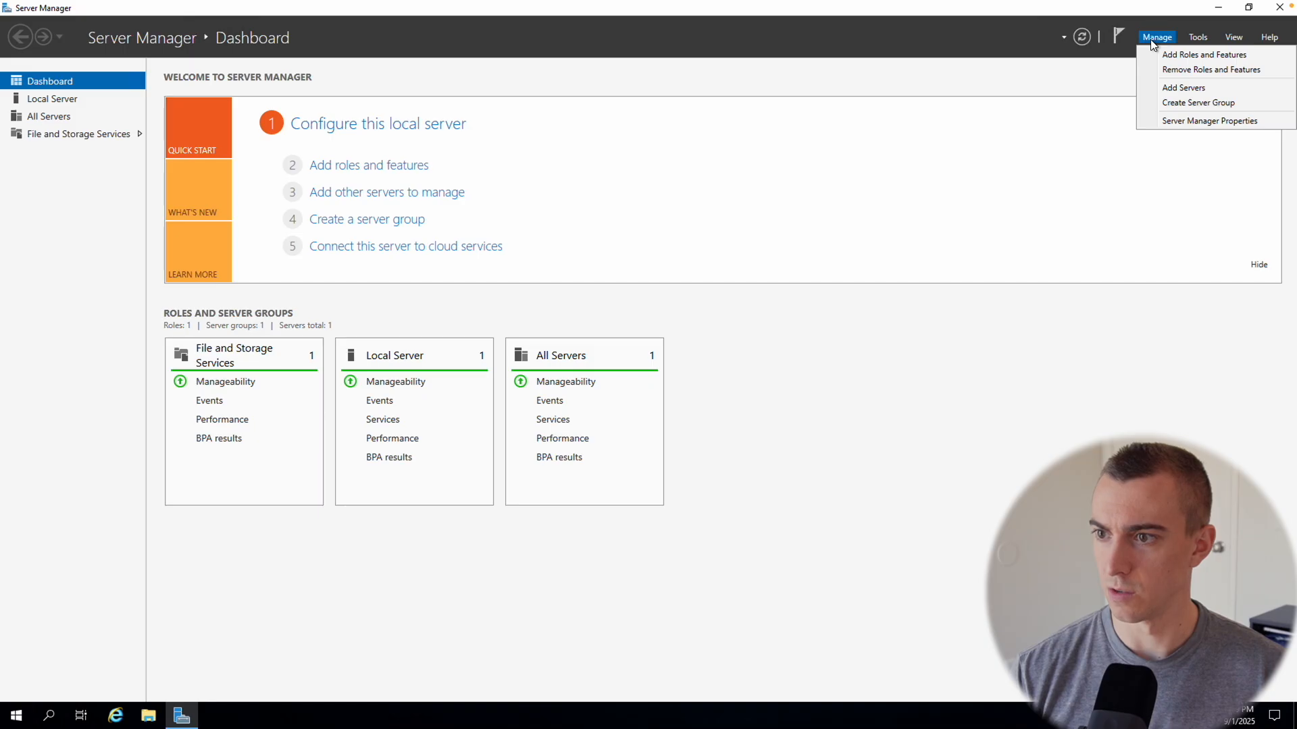
pyautogui.click(1168, 53)
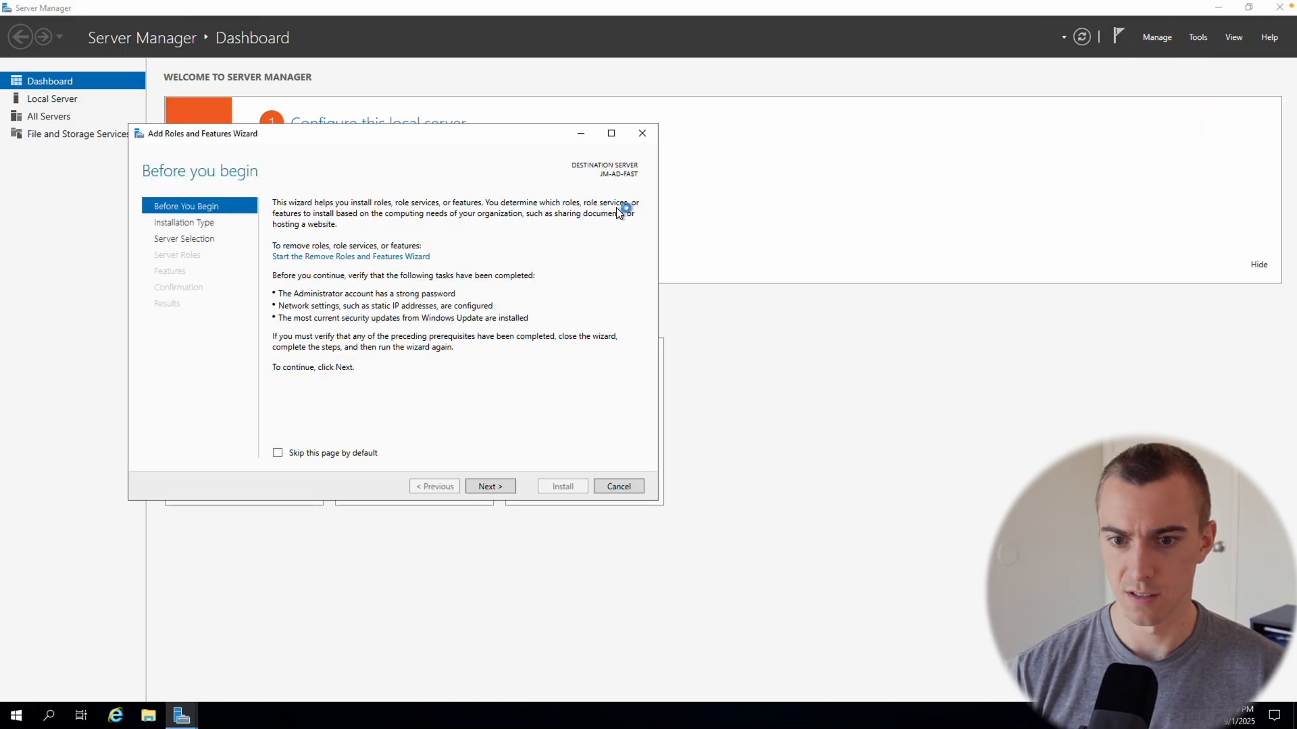
pyautogui.click(491, 486)
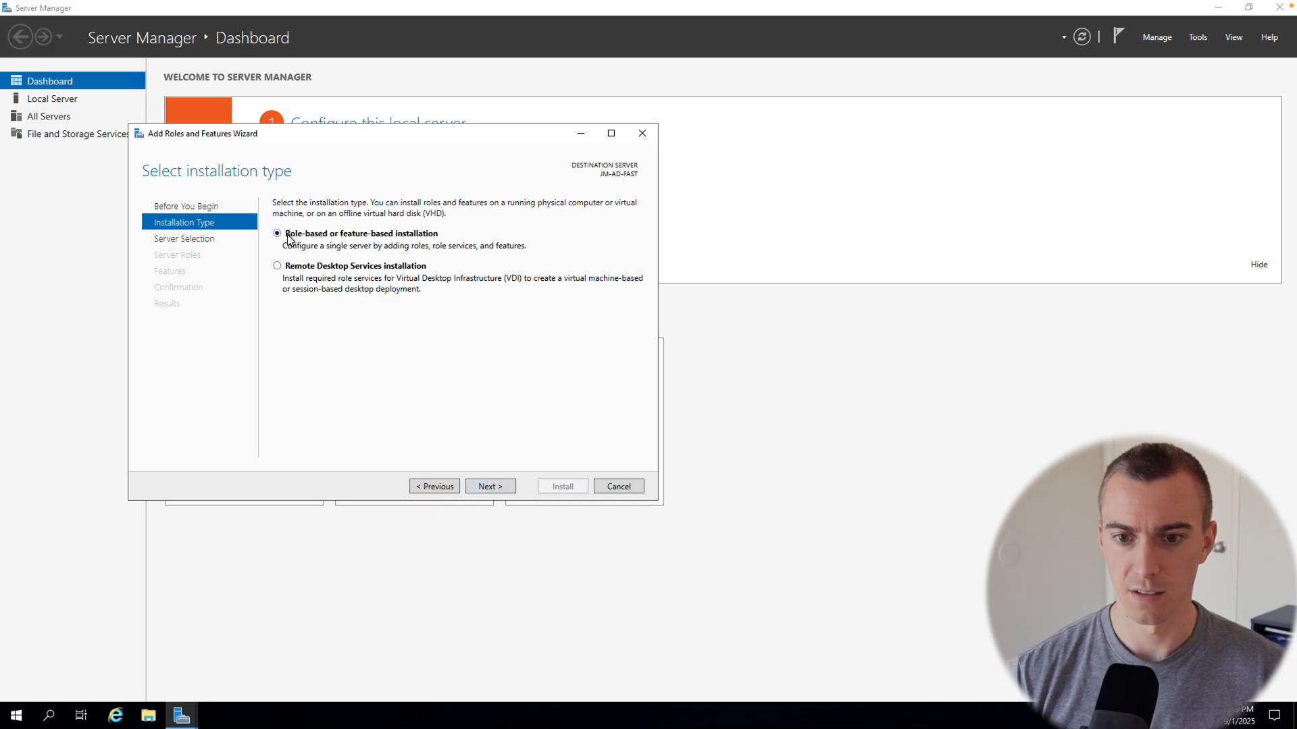
pyautogui.click(508, 490)
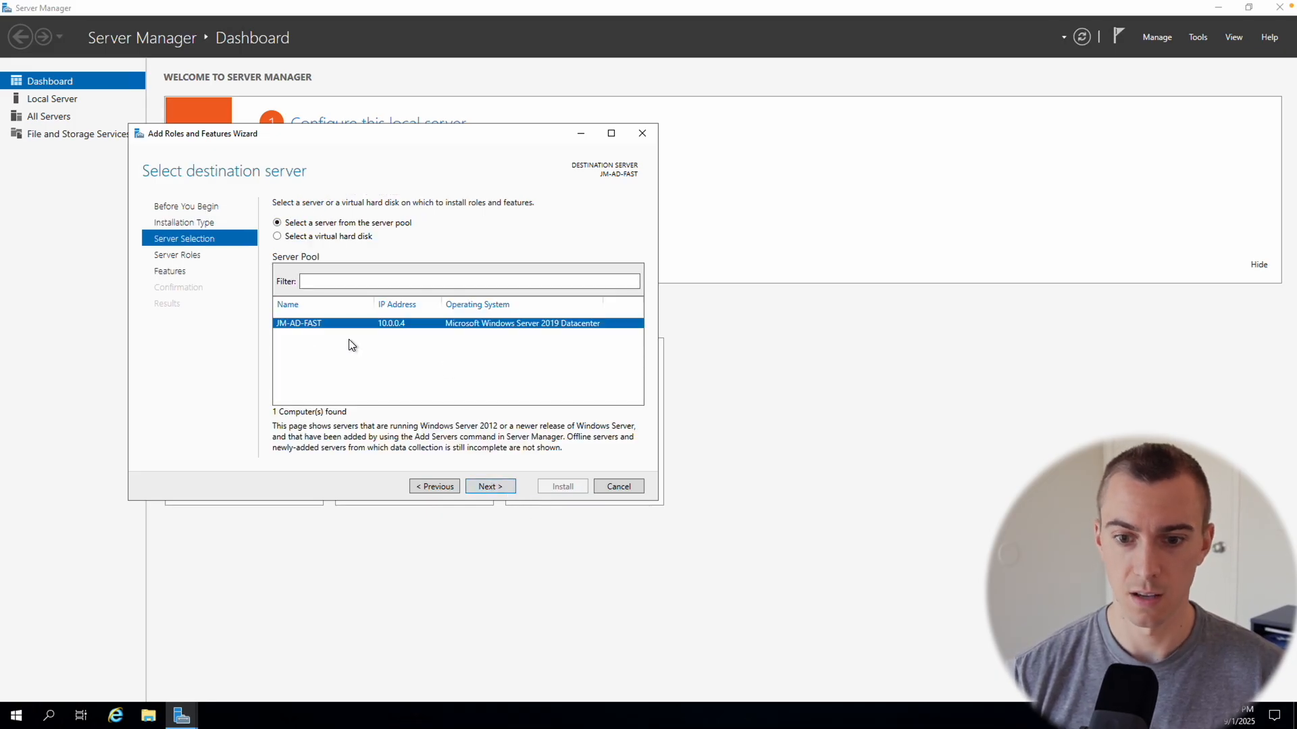
pyautogui.click(502, 484)
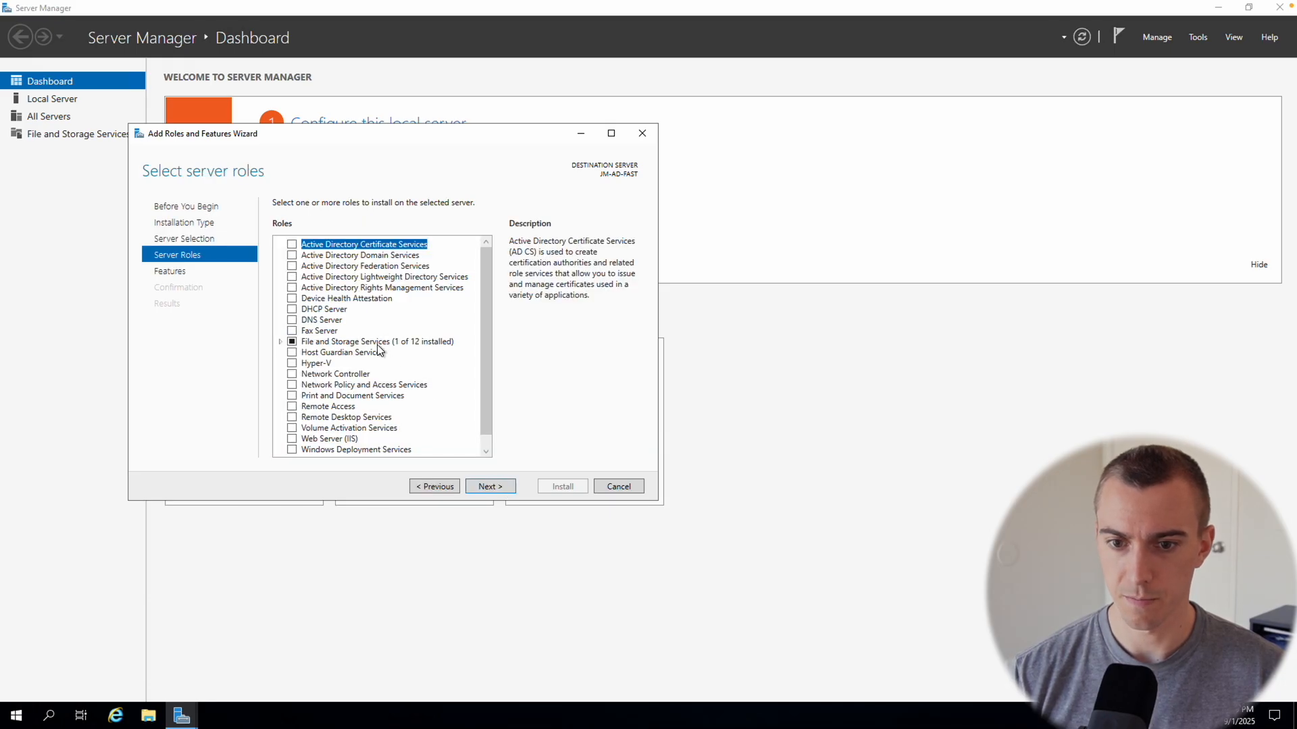
# - Select the Active Directory Domain Services role with its required features and management tools, keeping Group Policy Management among the features
pyautogui.click(292, 255)
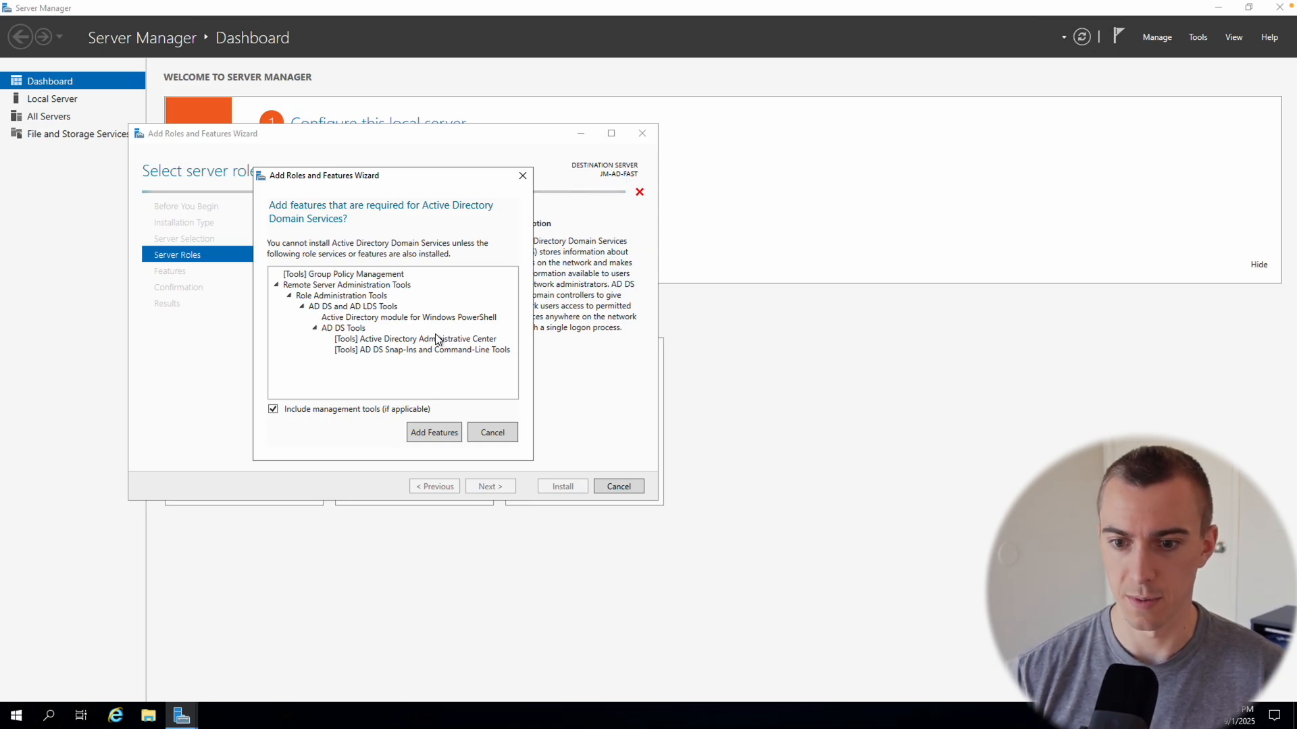
pyautogui.click(435, 432)
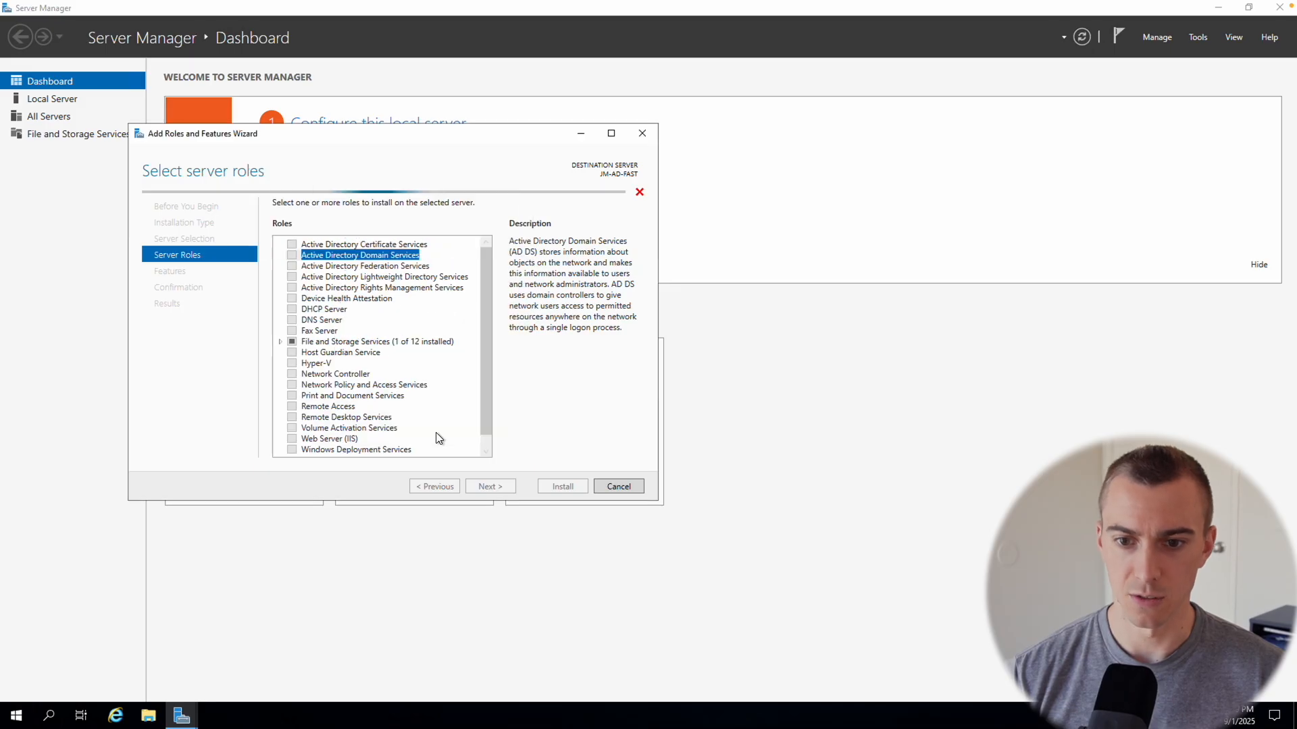
pyautogui.click(488, 486)
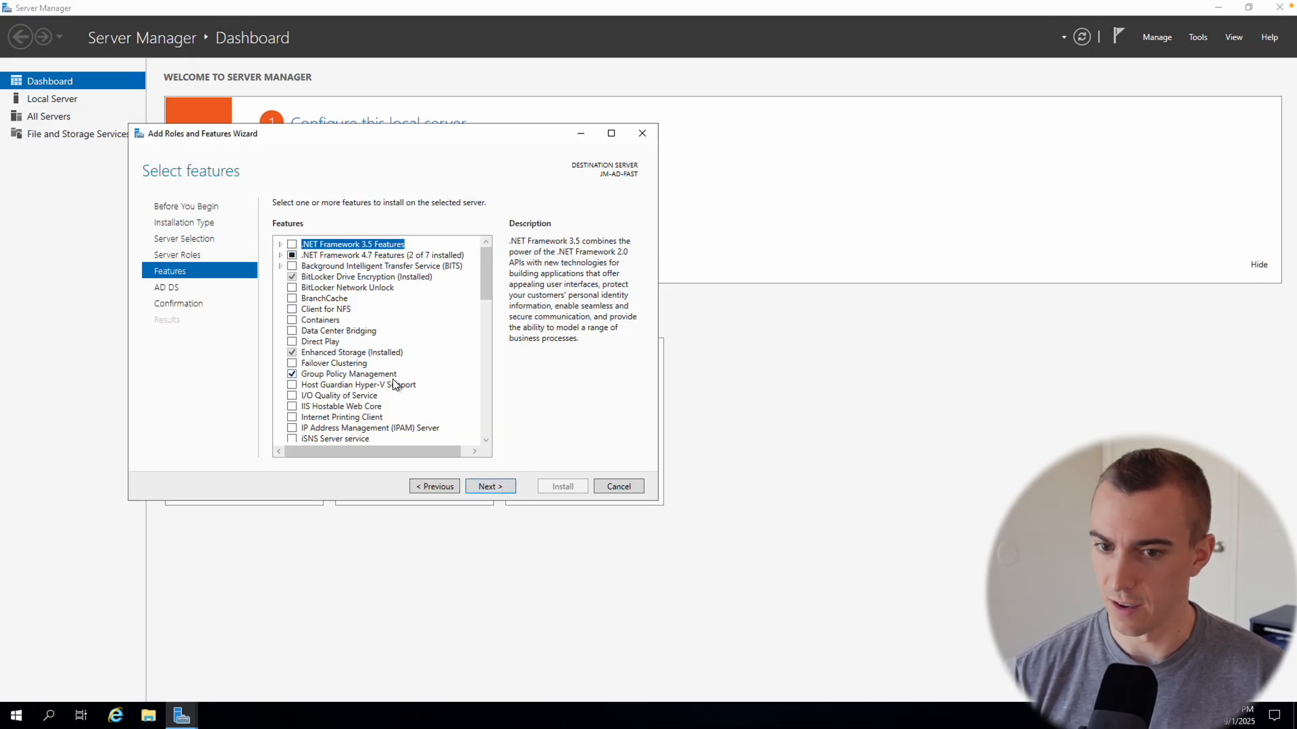
pyautogui.click(346, 374)
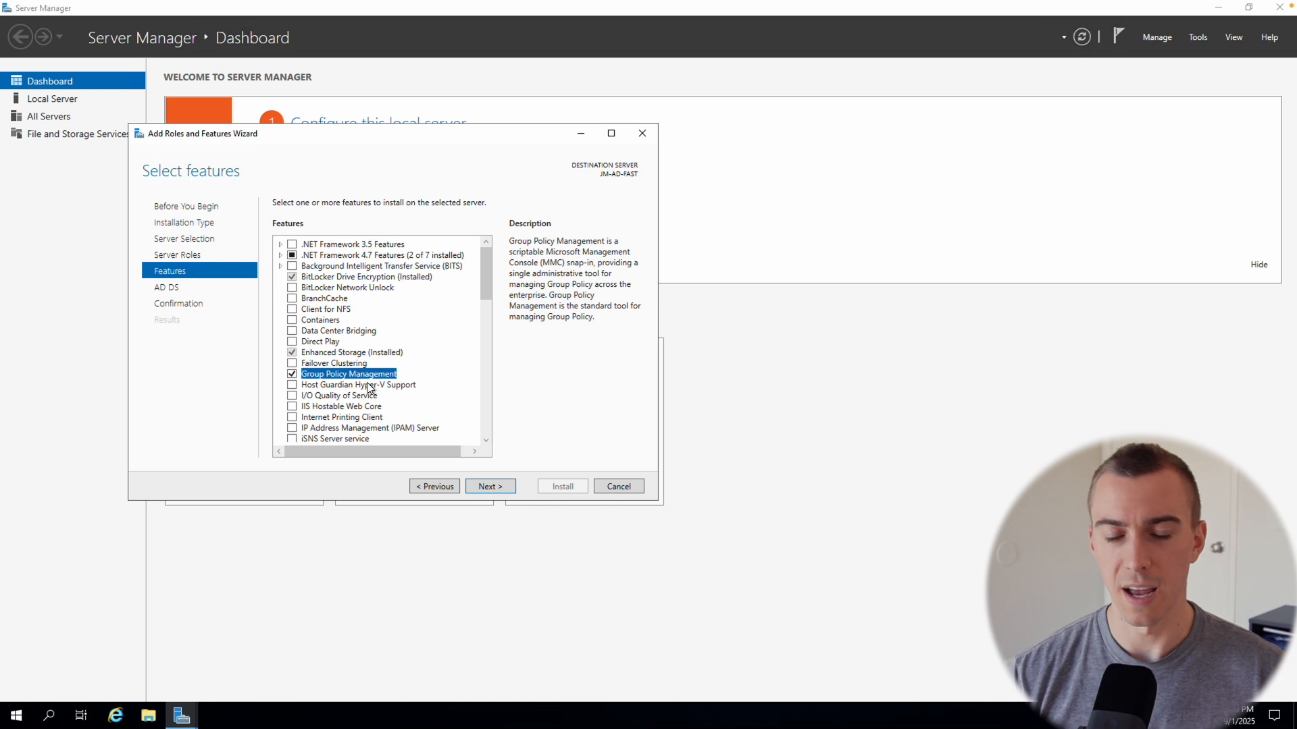
pyautogui.click(490, 495)
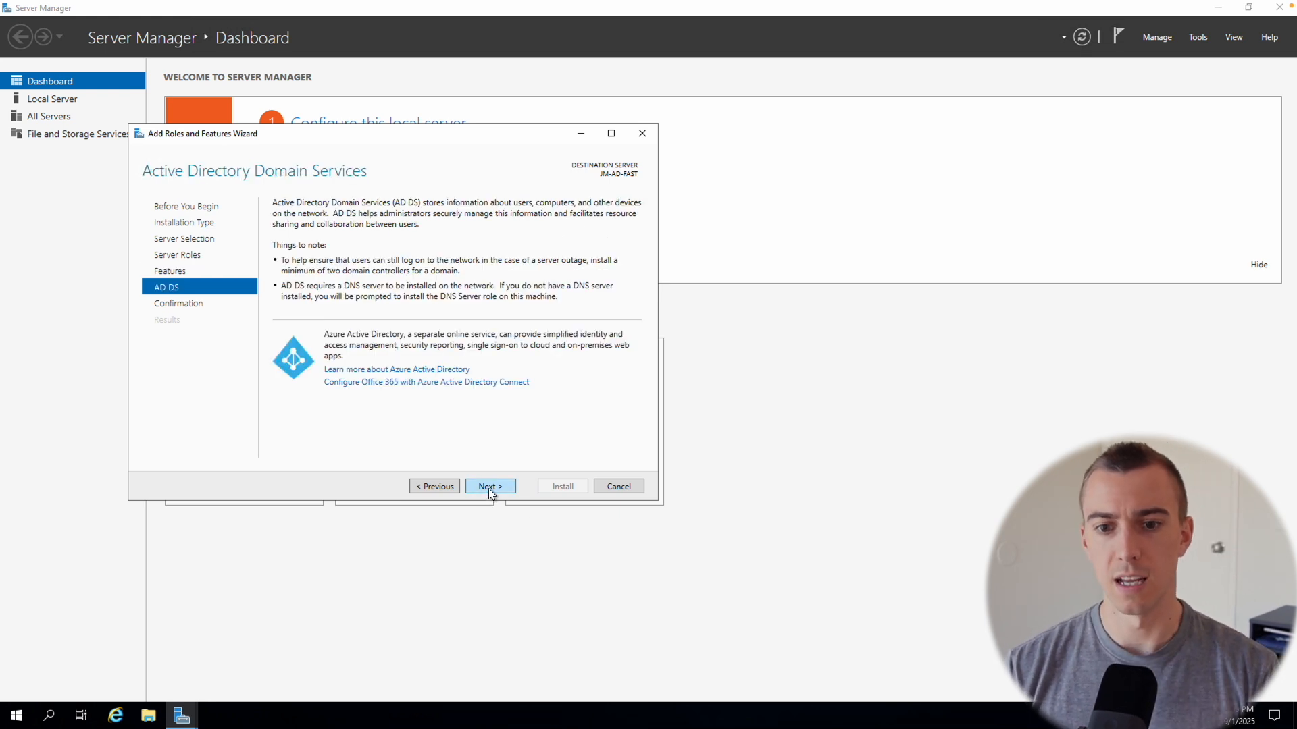
# - Allow automatic restart of the destination server, install the selected roles and features, and close the wizard
pyautogui.click(488, 488)
pyautogui.click(278, 223)
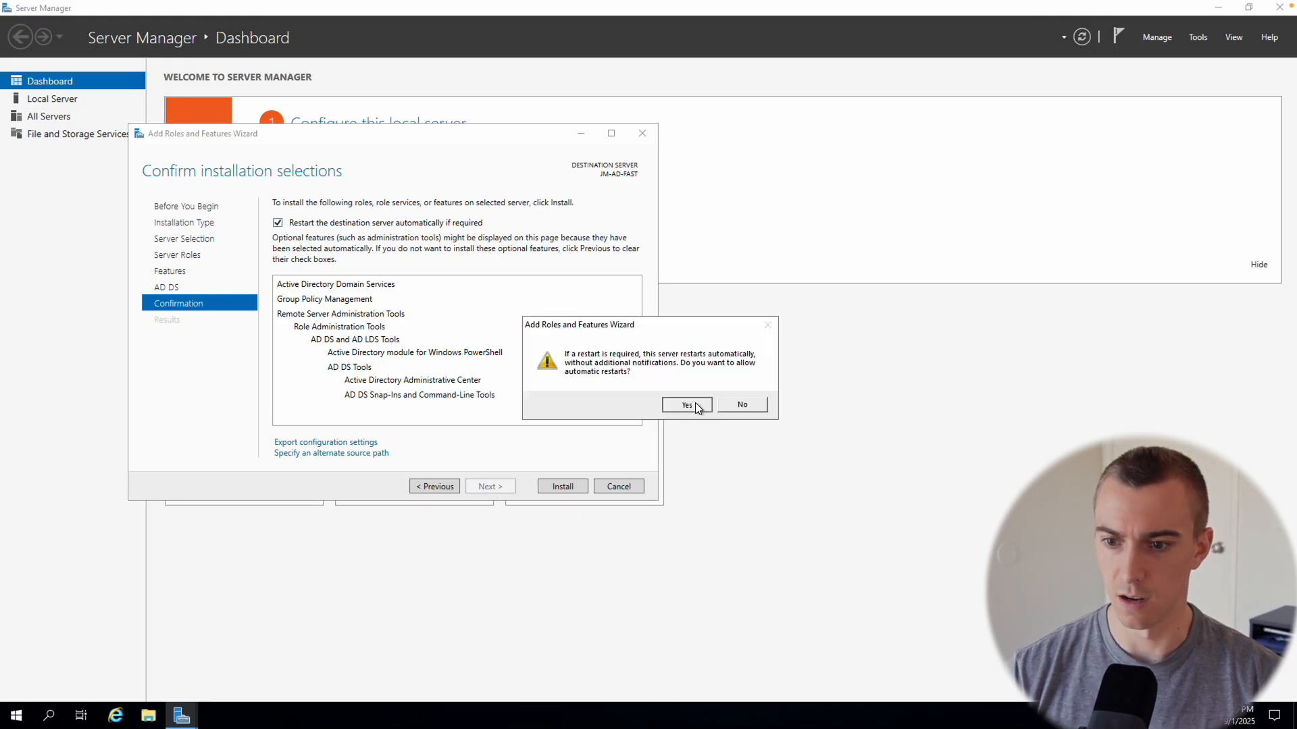
pyautogui.click(686, 404)
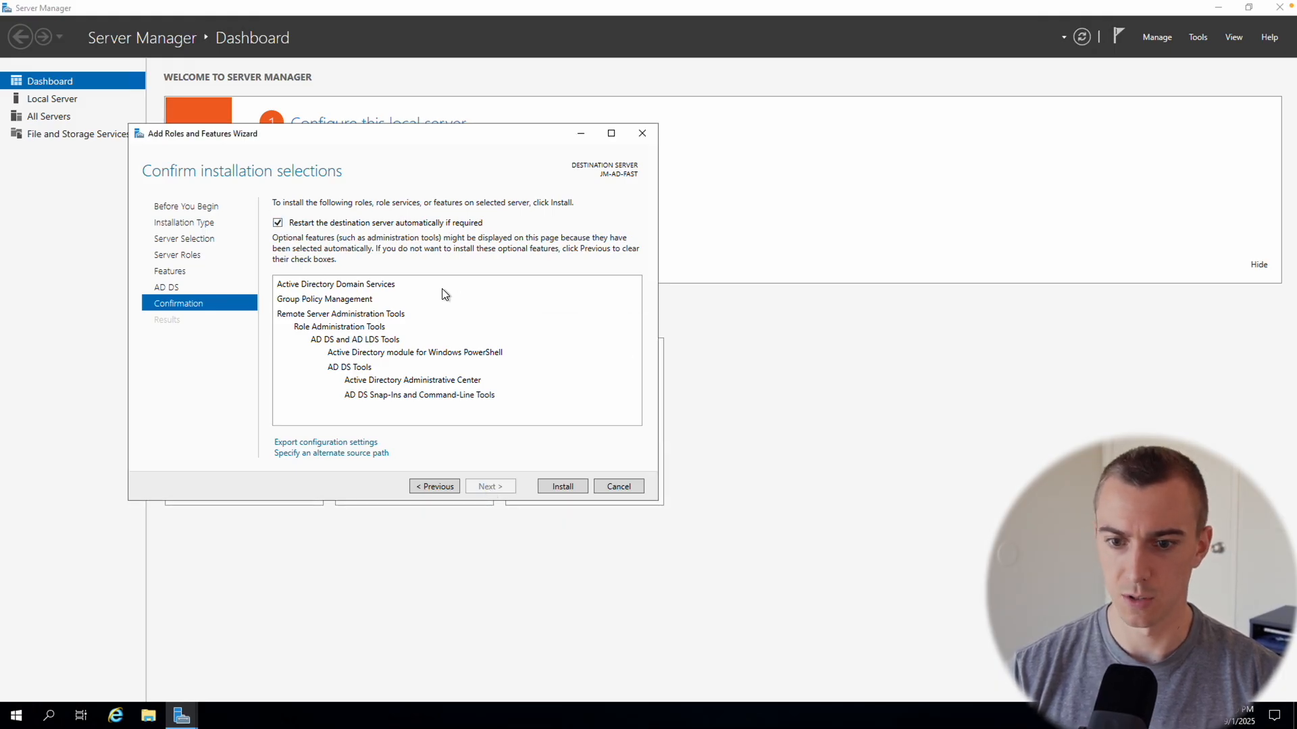
pyautogui.click(562, 487)
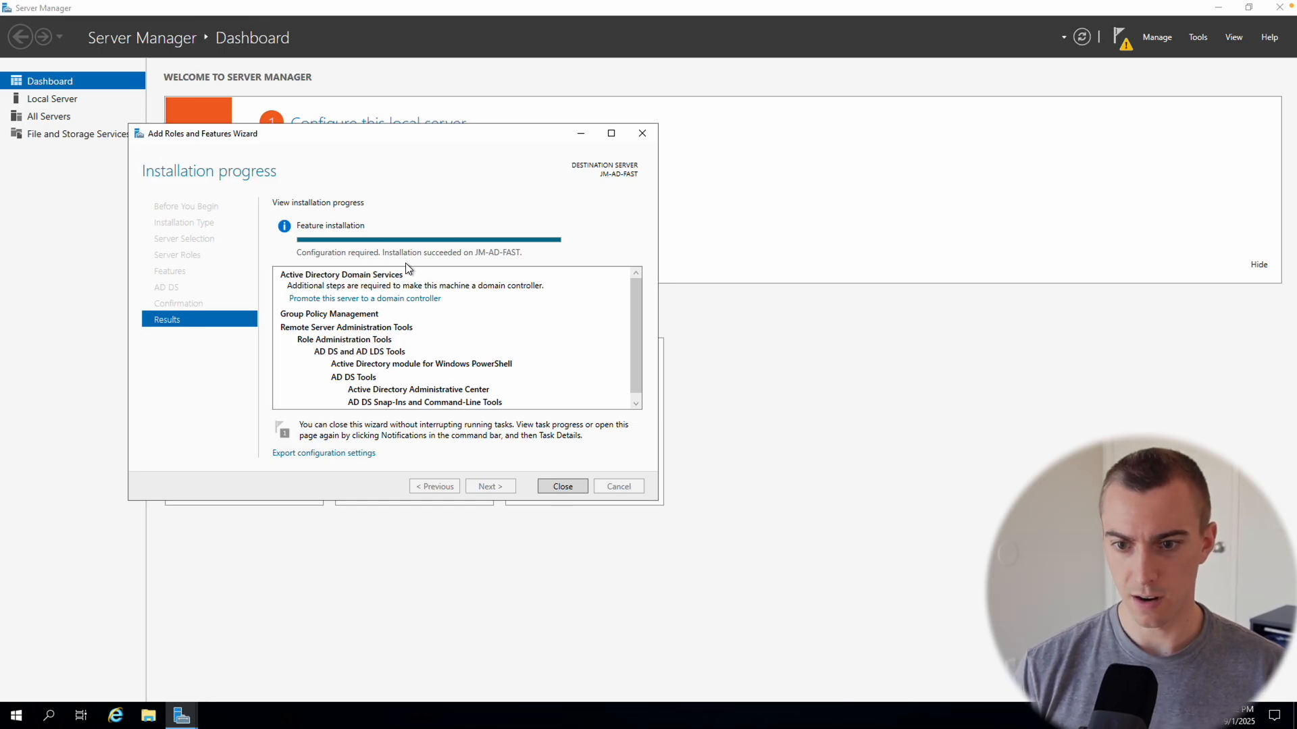
pyautogui.click(563, 486)
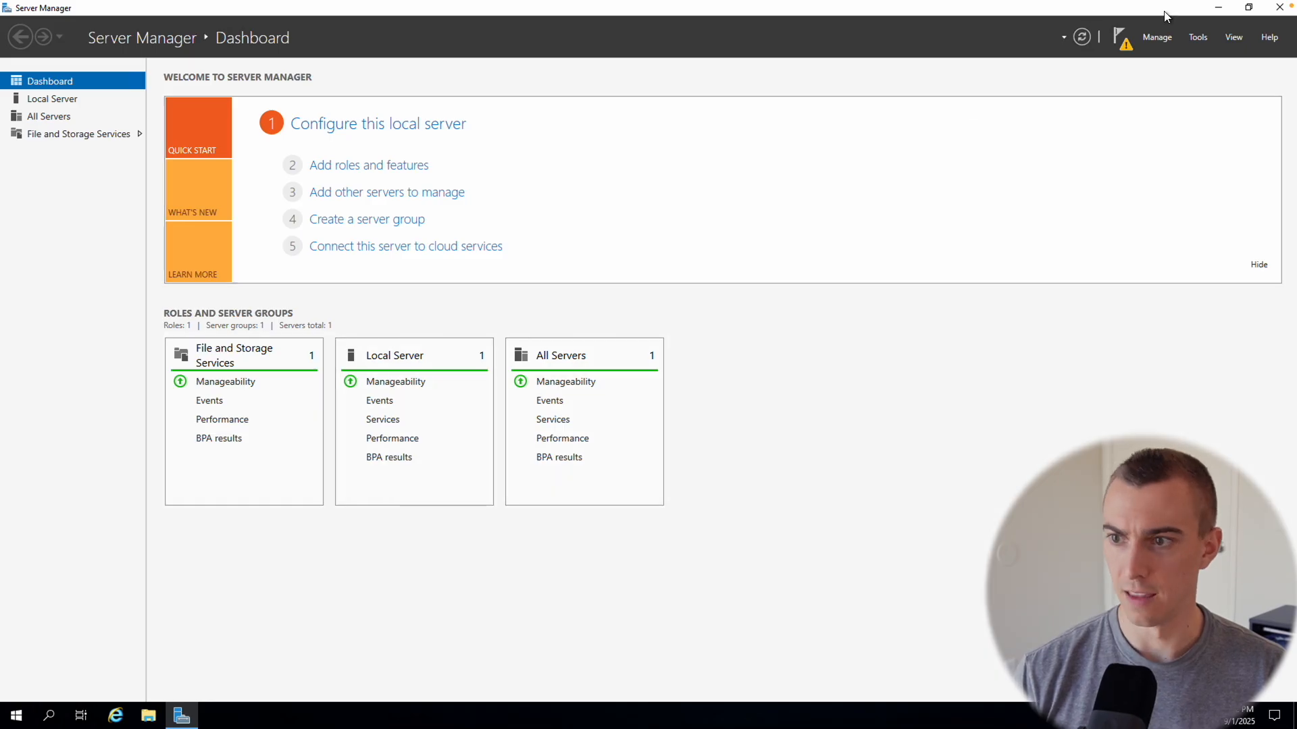
# - Start promoting the server to a domain controller and choose to add a new forest
pyautogui.click(1118, 44)
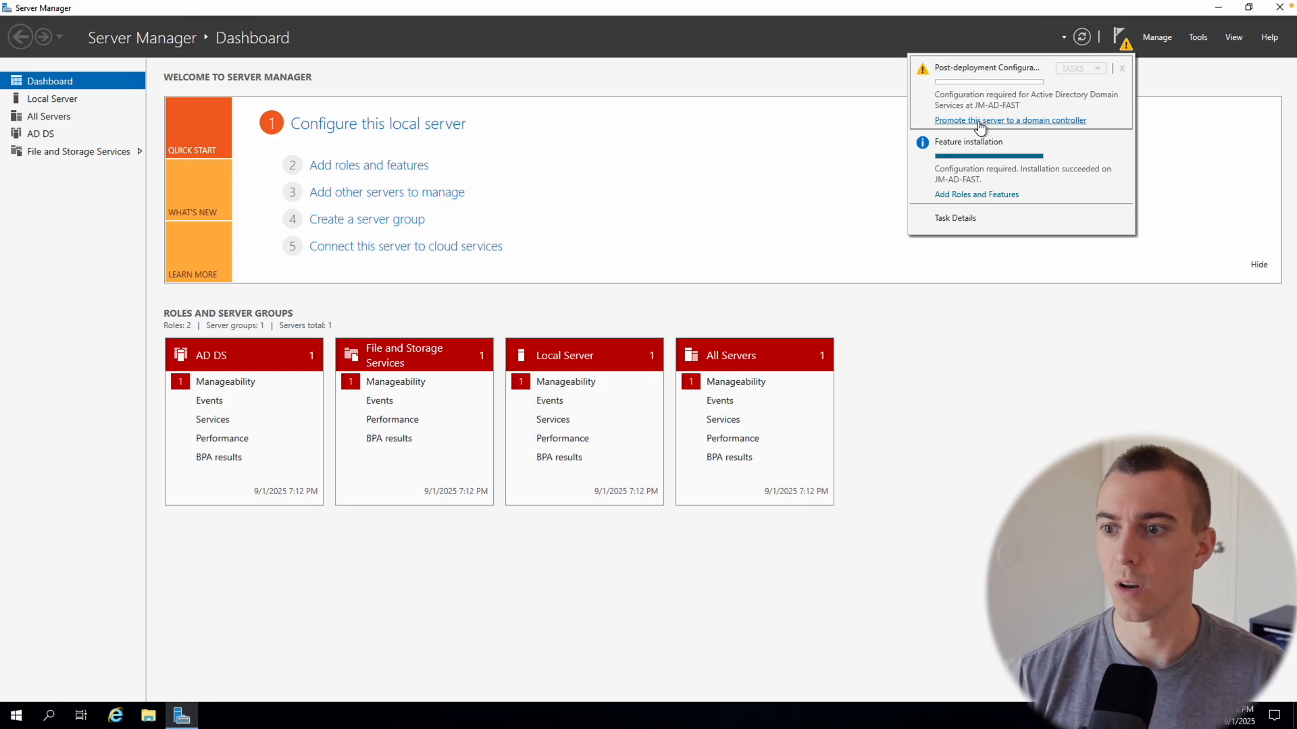
pyautogui.click(978, 121)
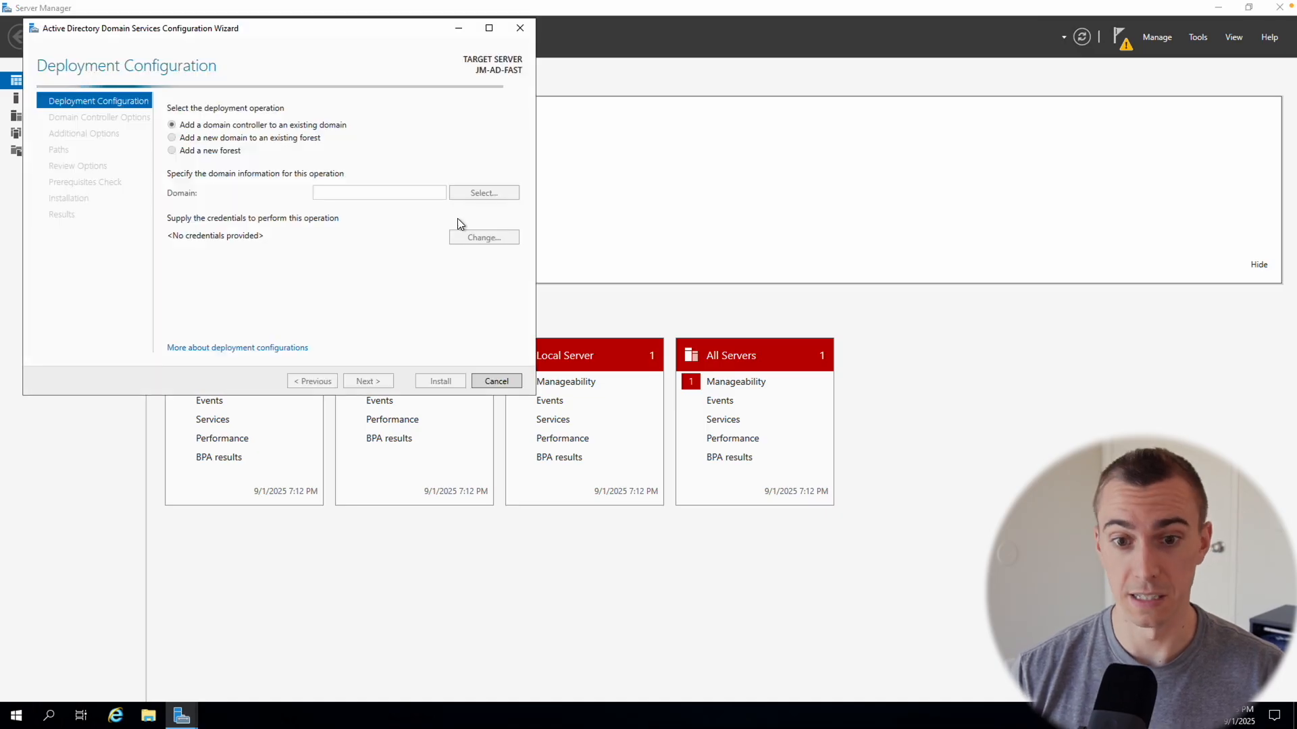
pyautogui.click(188, 154)
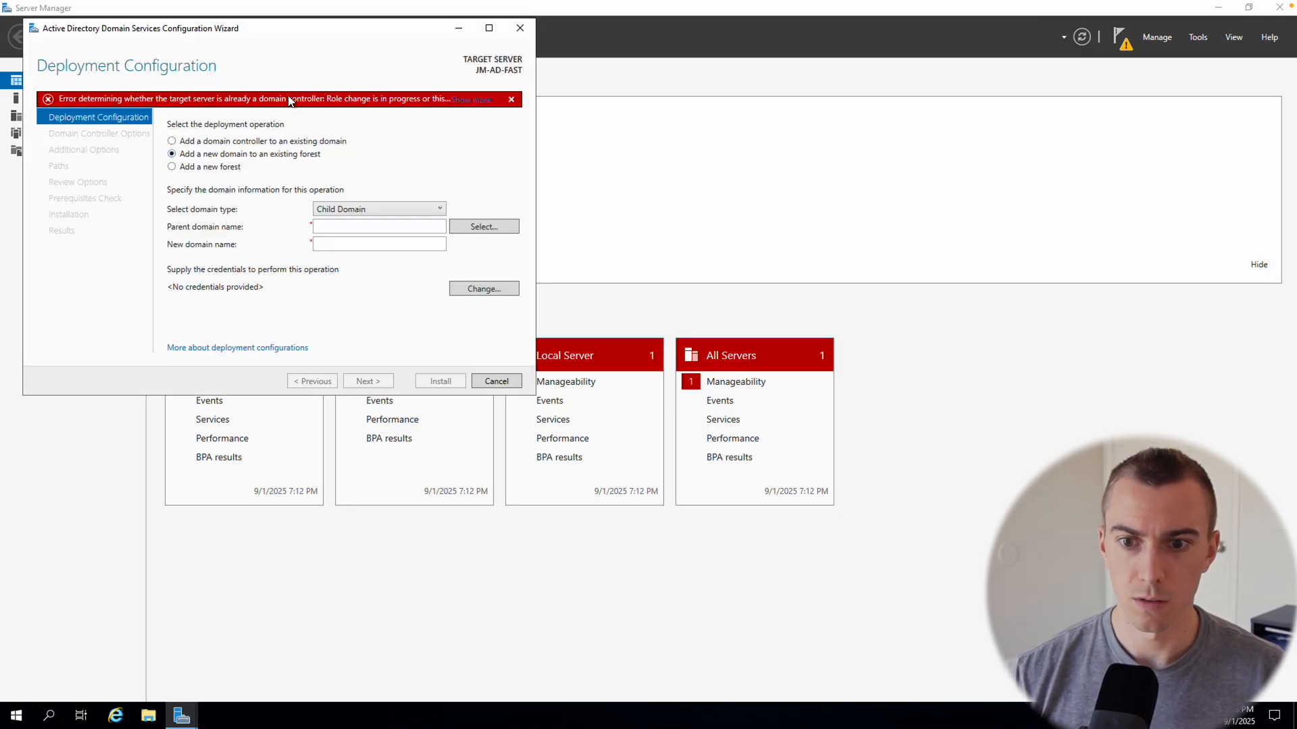
pyautogui.click(512, 99)
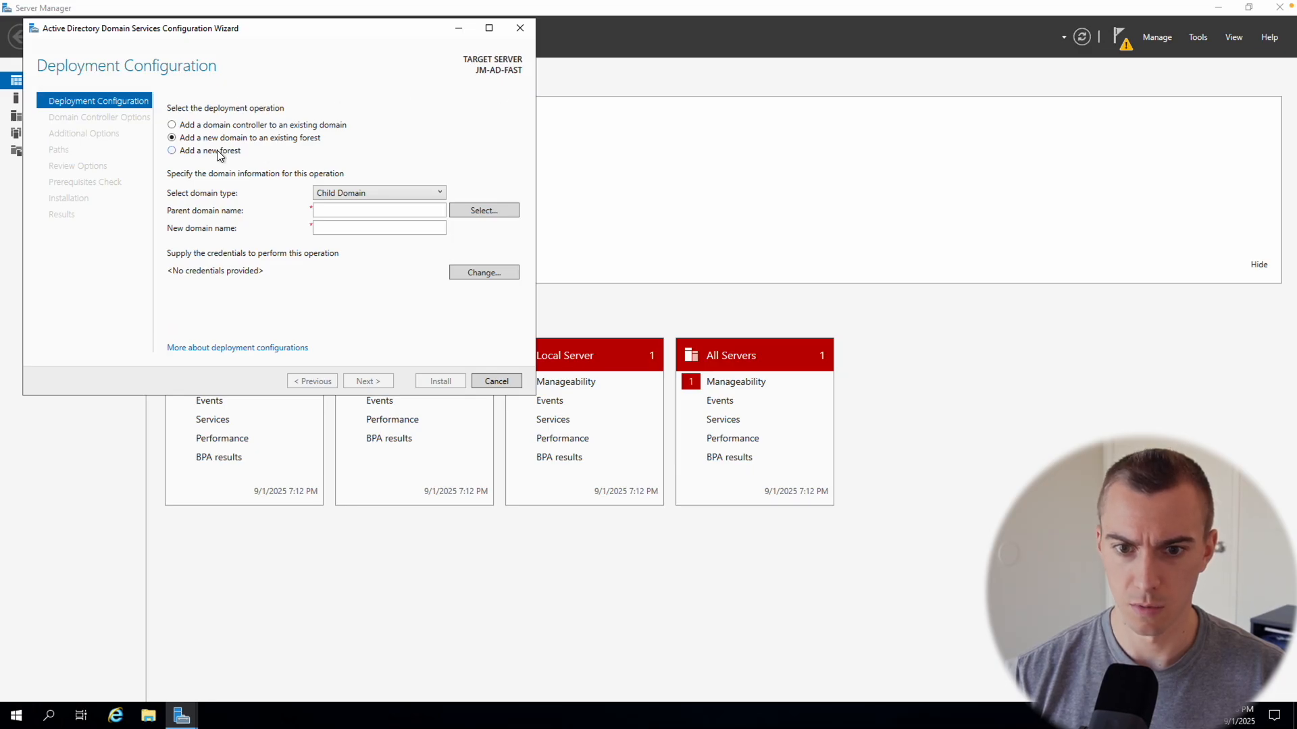
pyautogui.click(172, 151)
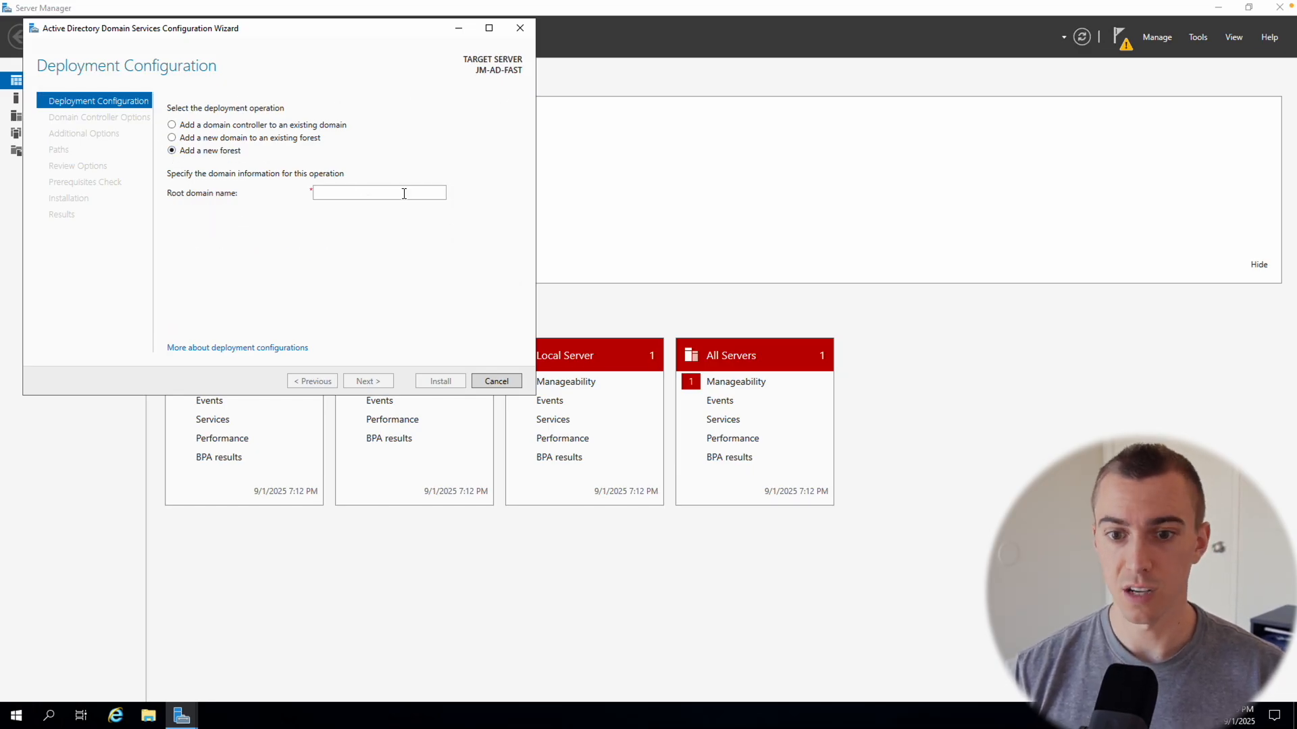
# - Set the root domain name to jaebmedia.local and continue to the domain controller options
pyautogui.click(356, 189)
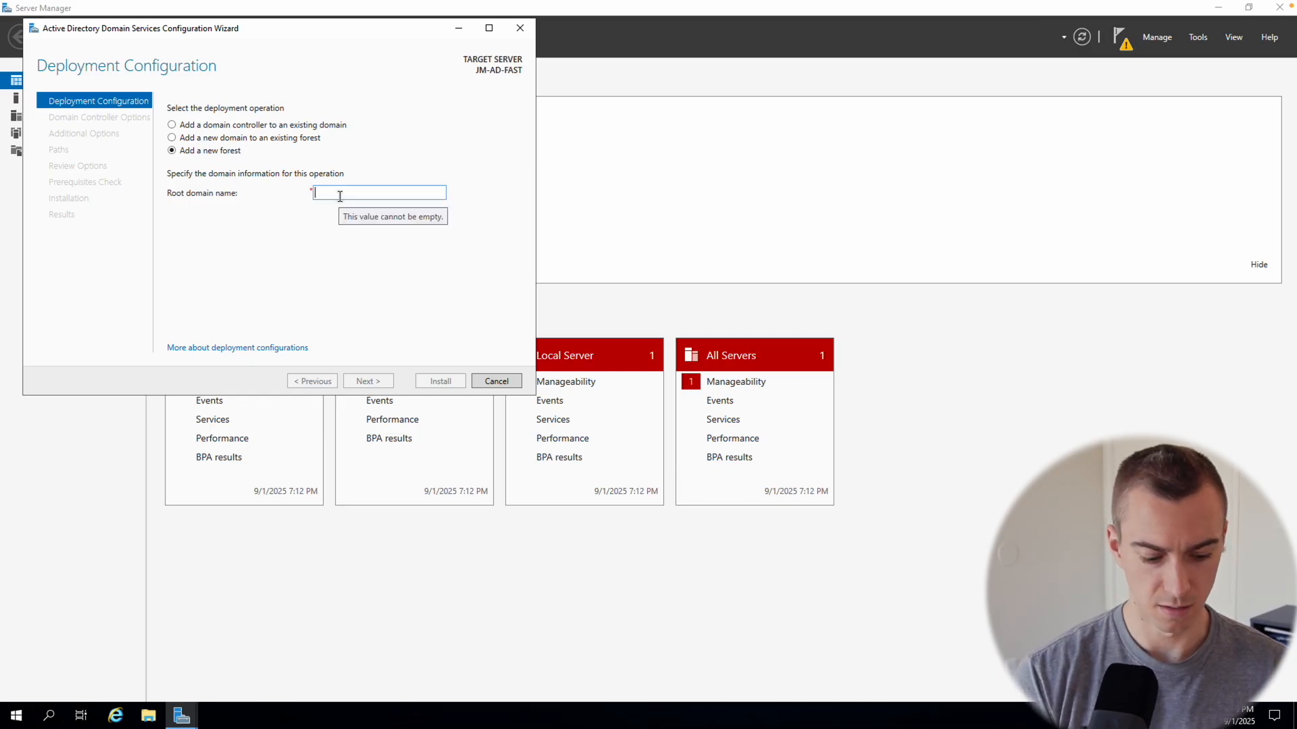
pyautogui.write('jaebmedia')
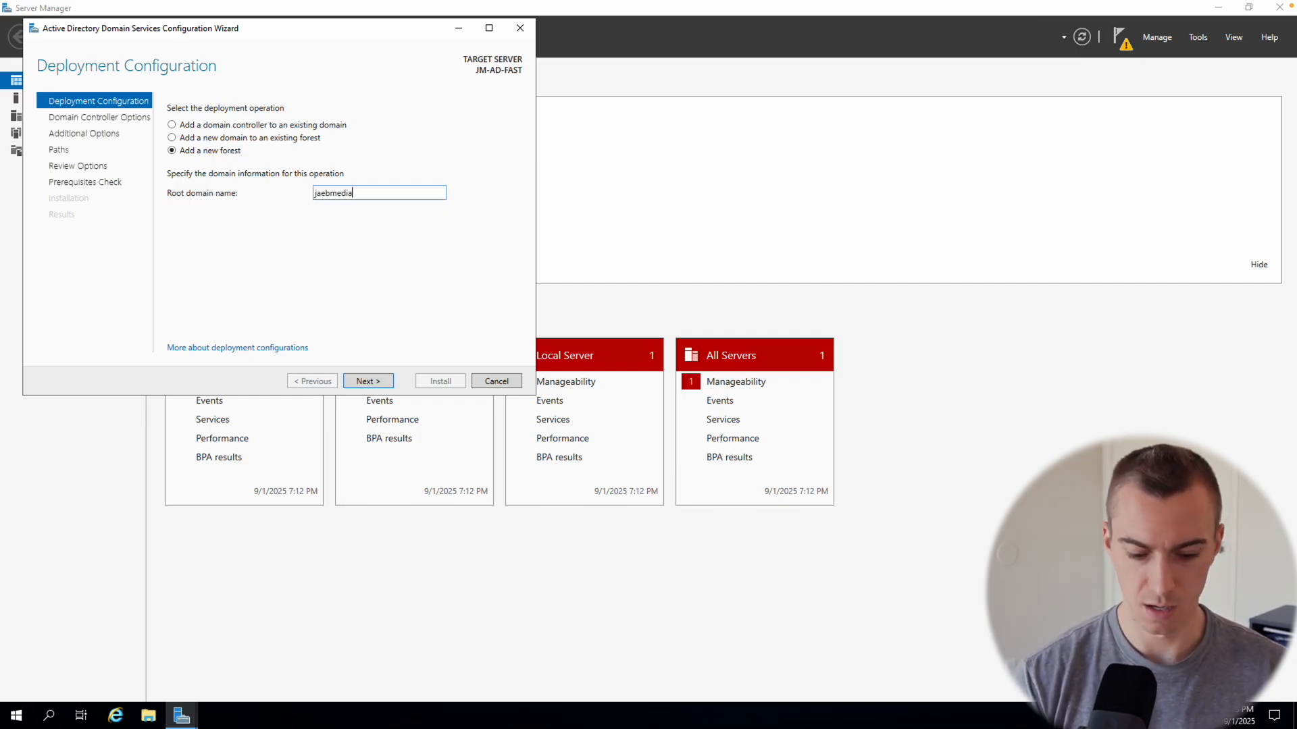
pyautogui.write('.local')
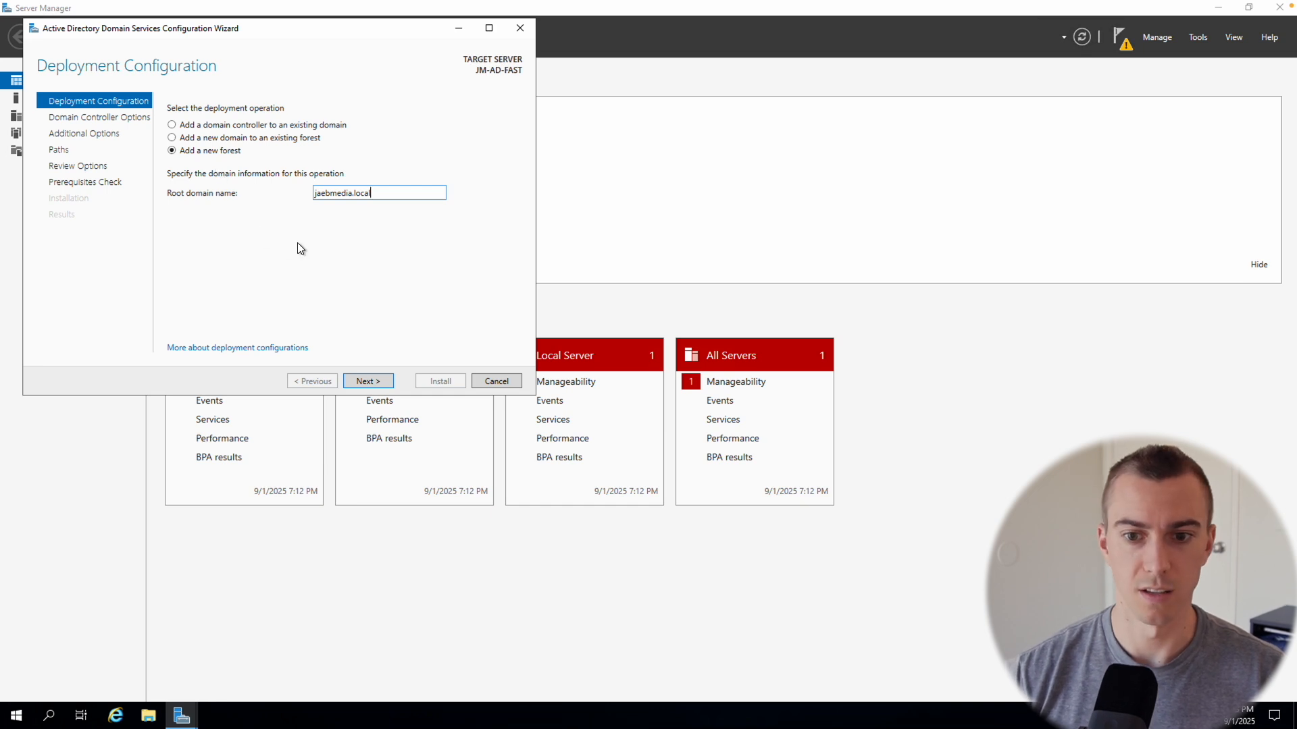
pyautogui.doubleClick(413, 192)
pyautogui.click(413, 194)
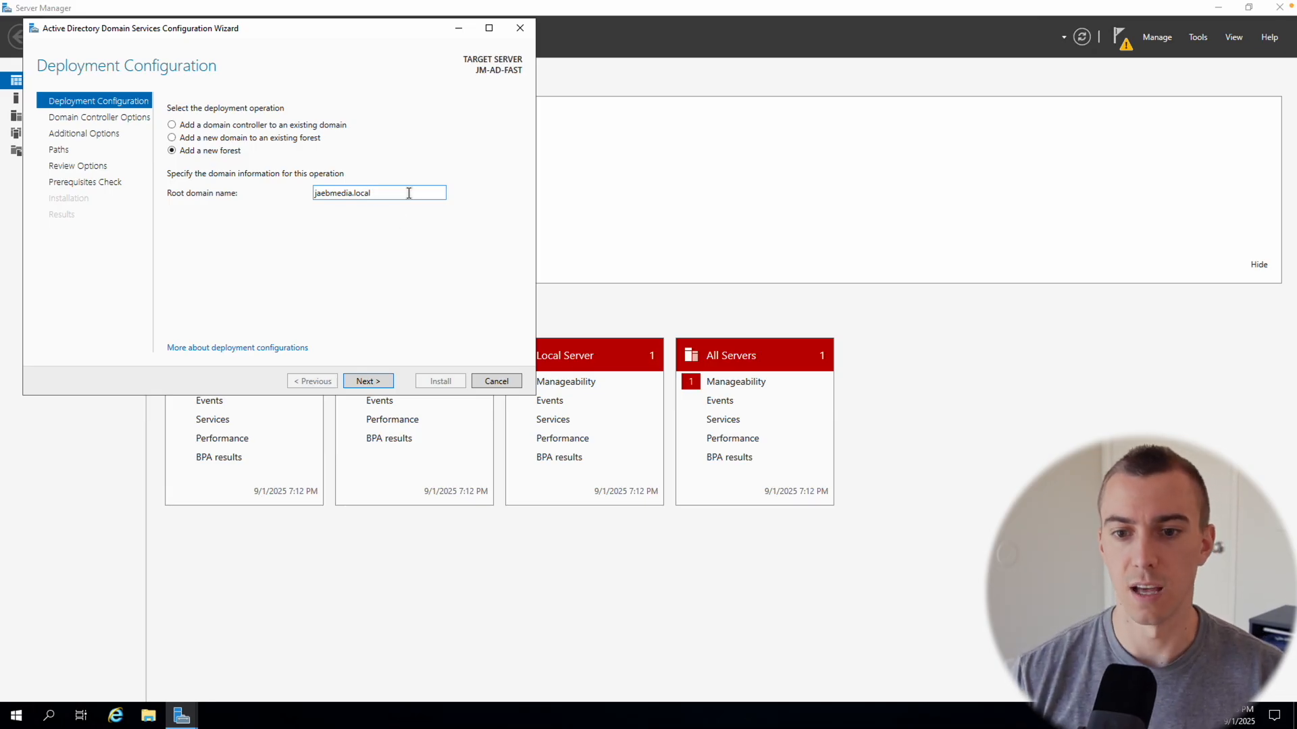
pyautogui.click(371, 380)
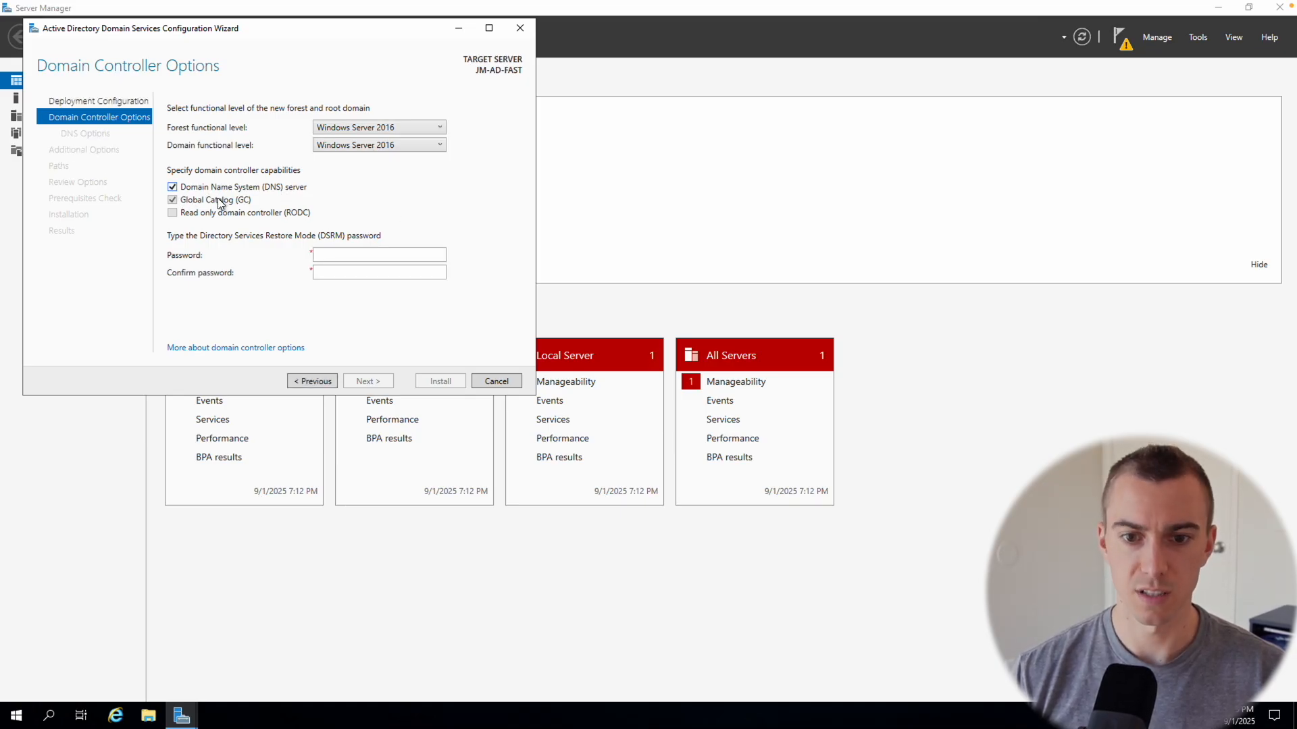
# - Enter and confirm the Directory Services Restore Mode password and continue to the DNS options
pyautogui.click(370, 255)
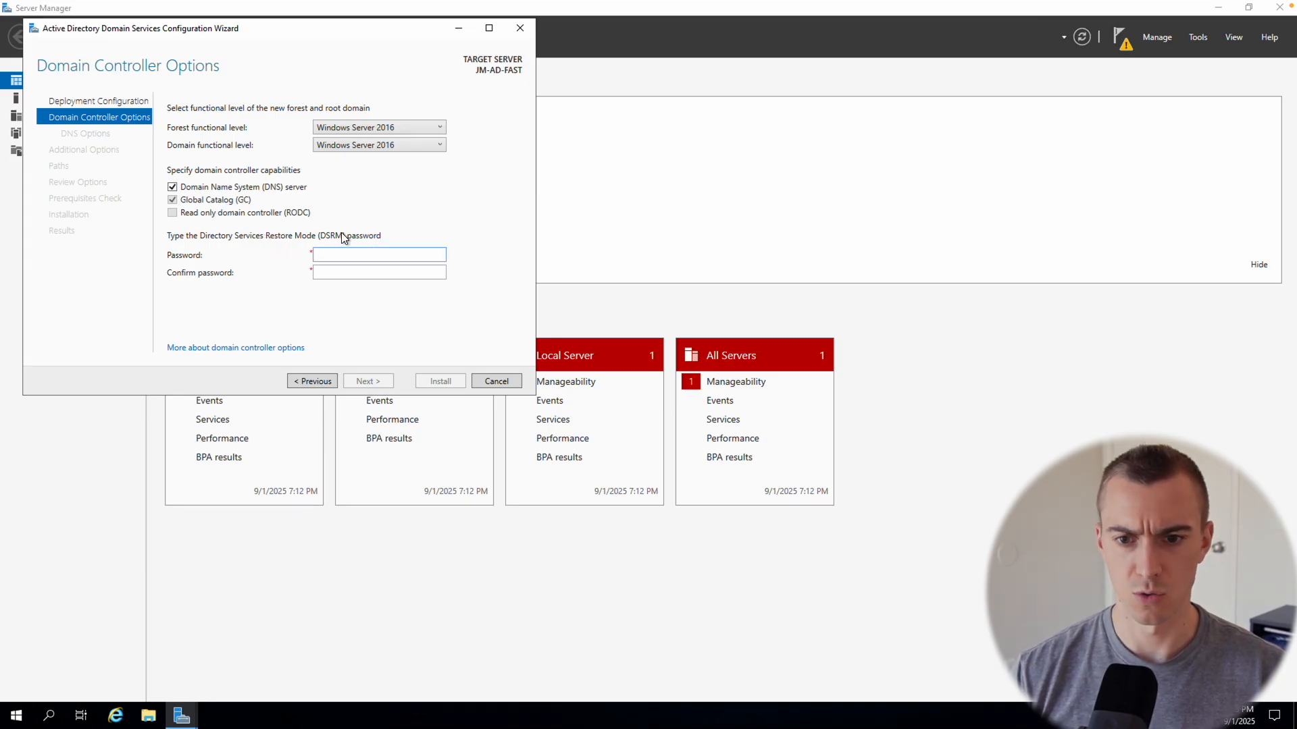
pyautogui.write('***')
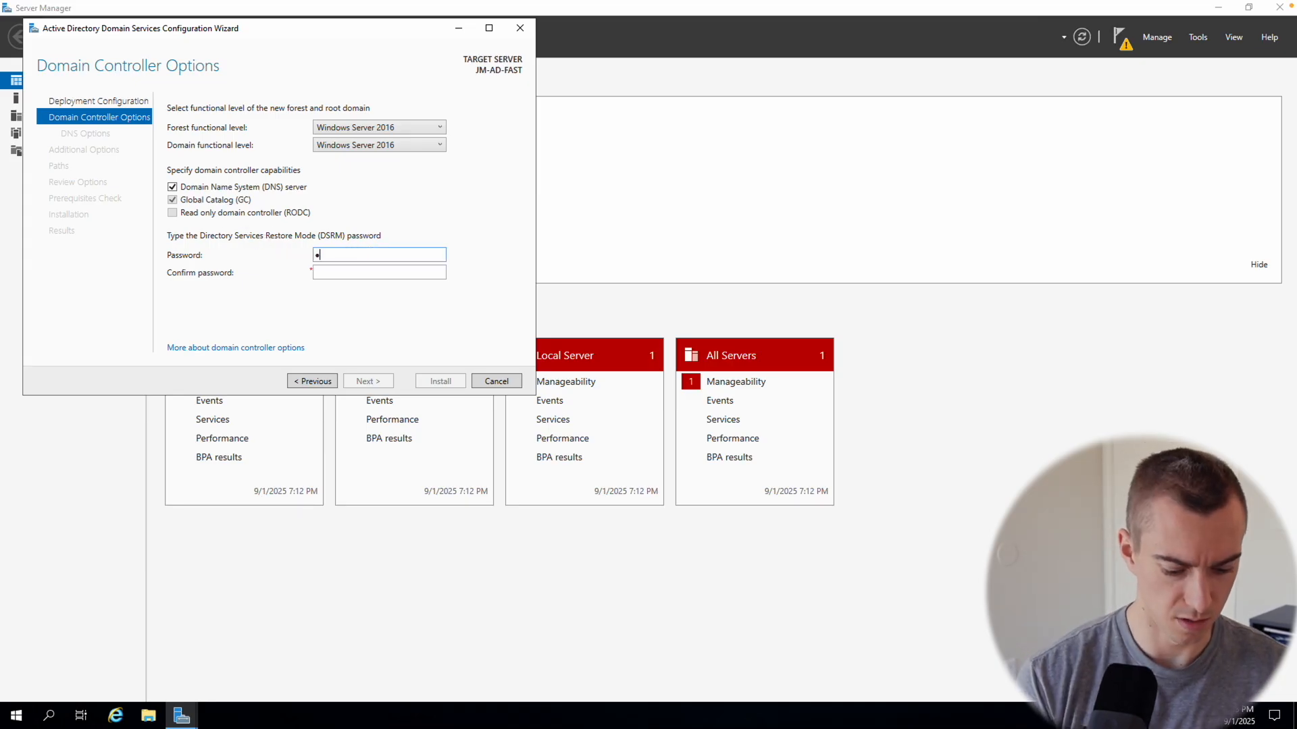
pyautogui.write('*********')
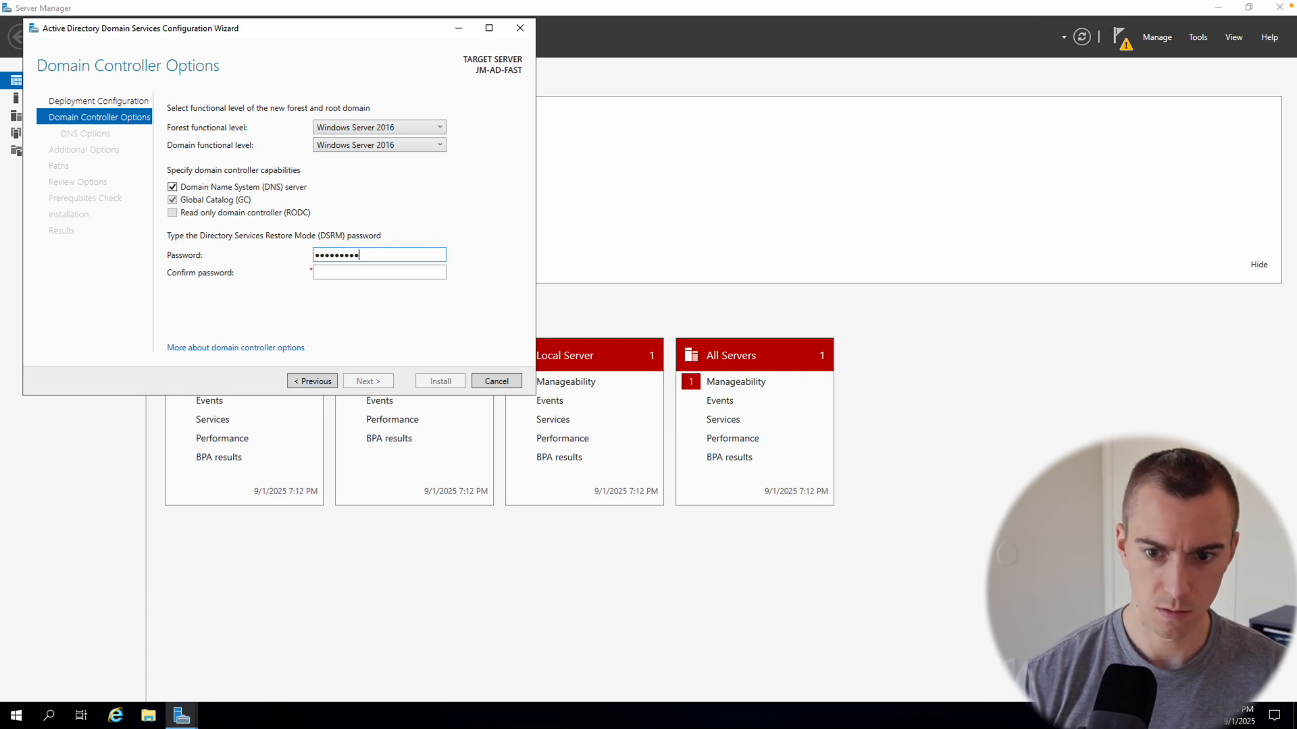
pyautogui.click(362, 271)
pyautogui.write('*******')
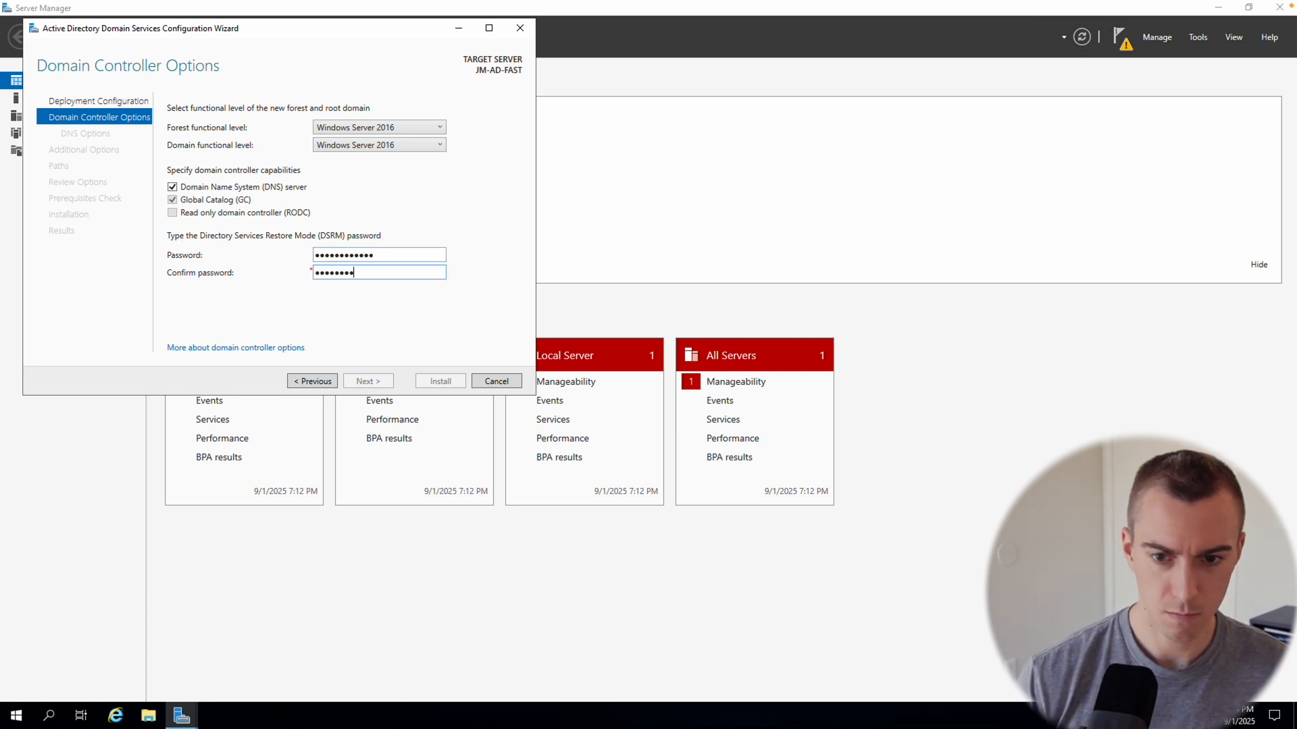
pyautogui.write('*****')
pyautogui.click(370, 381)
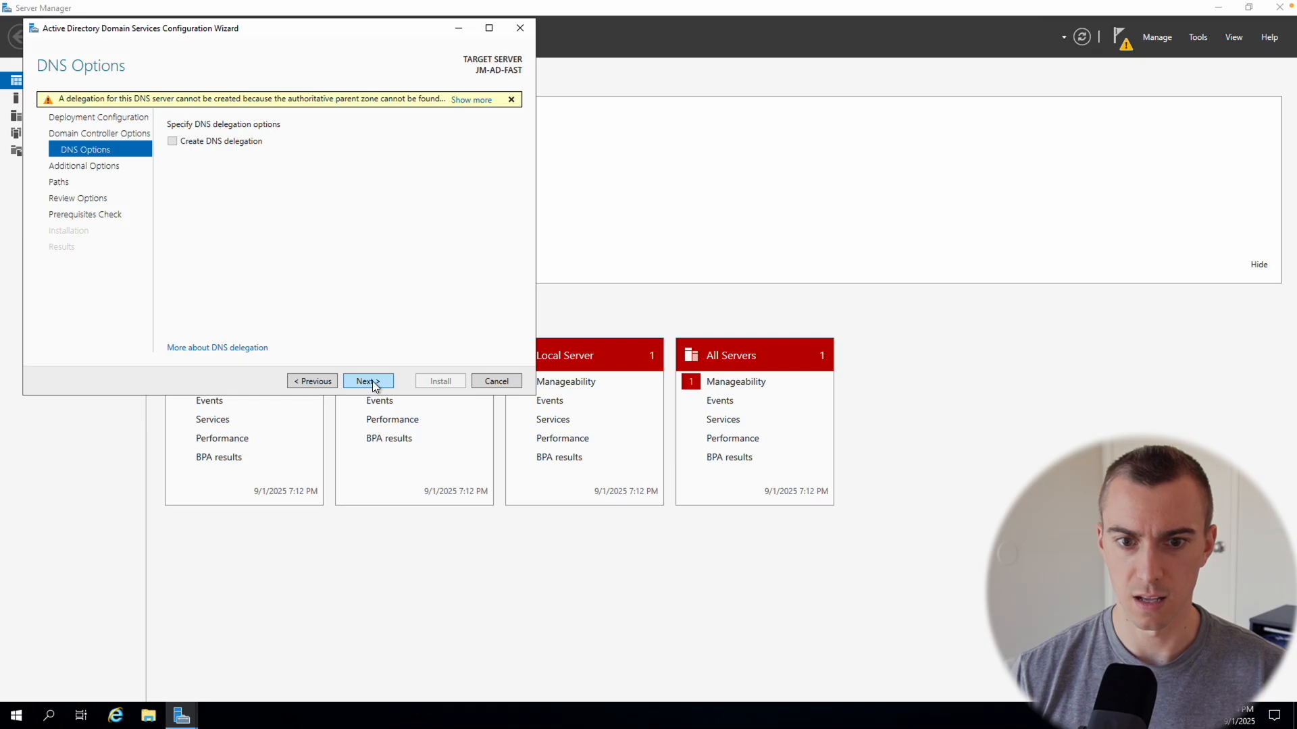
# - Accept the default DNS, NetBIOS name and folder path options, and try to pass the prerequisites check for the promotion
pyautogui.click(371, 381)
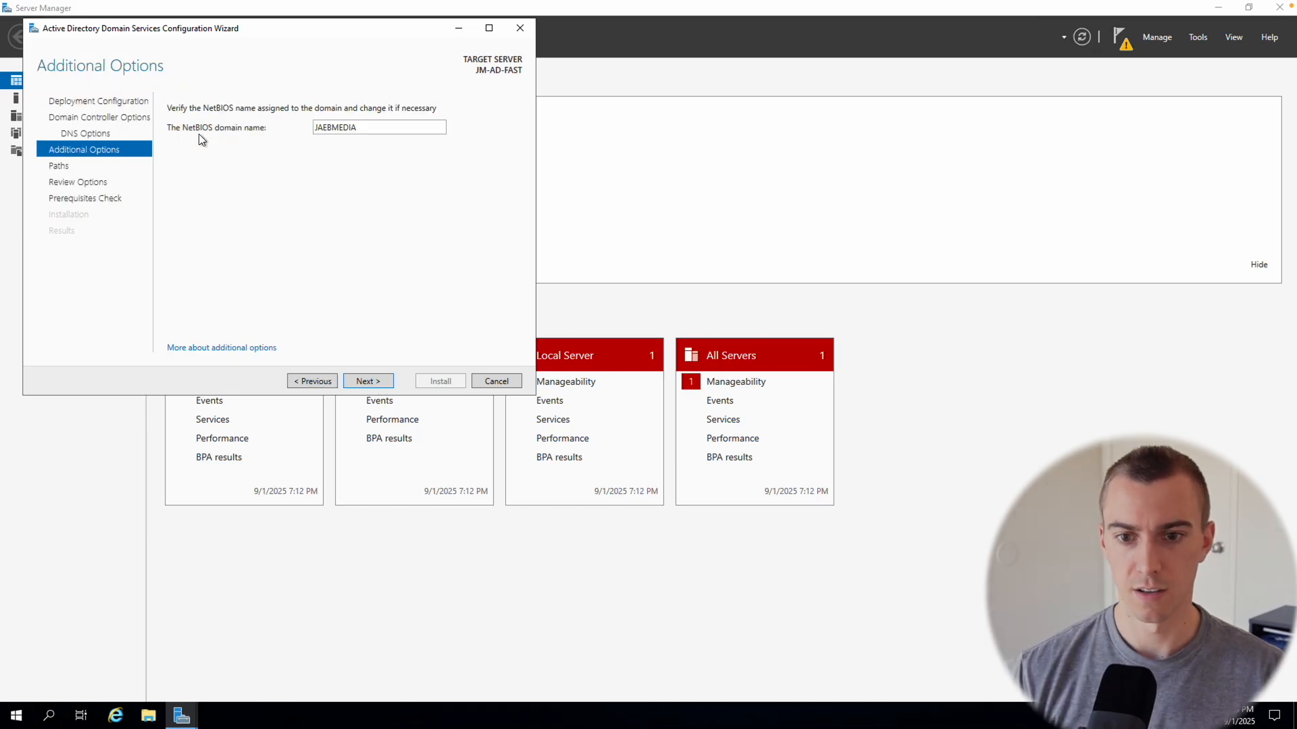
pyautogui.click(380, 383)
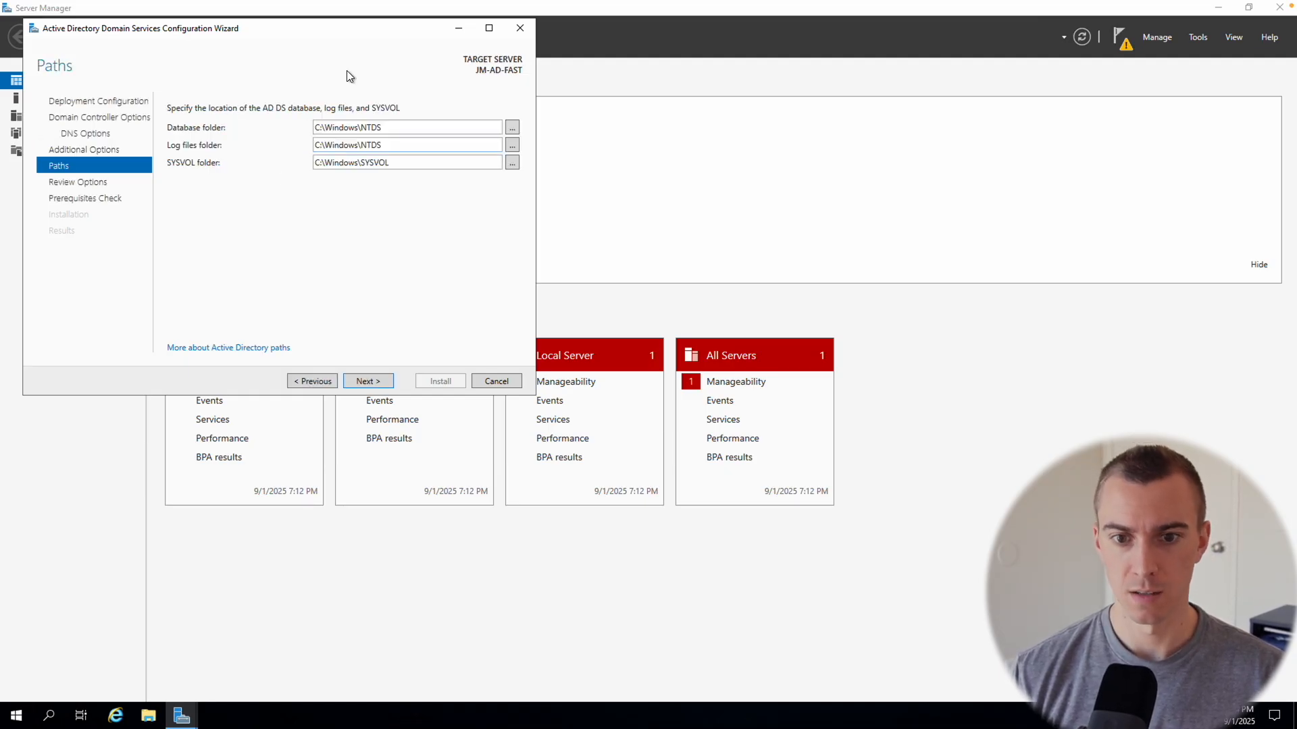
pyautogui.click(367, 382)
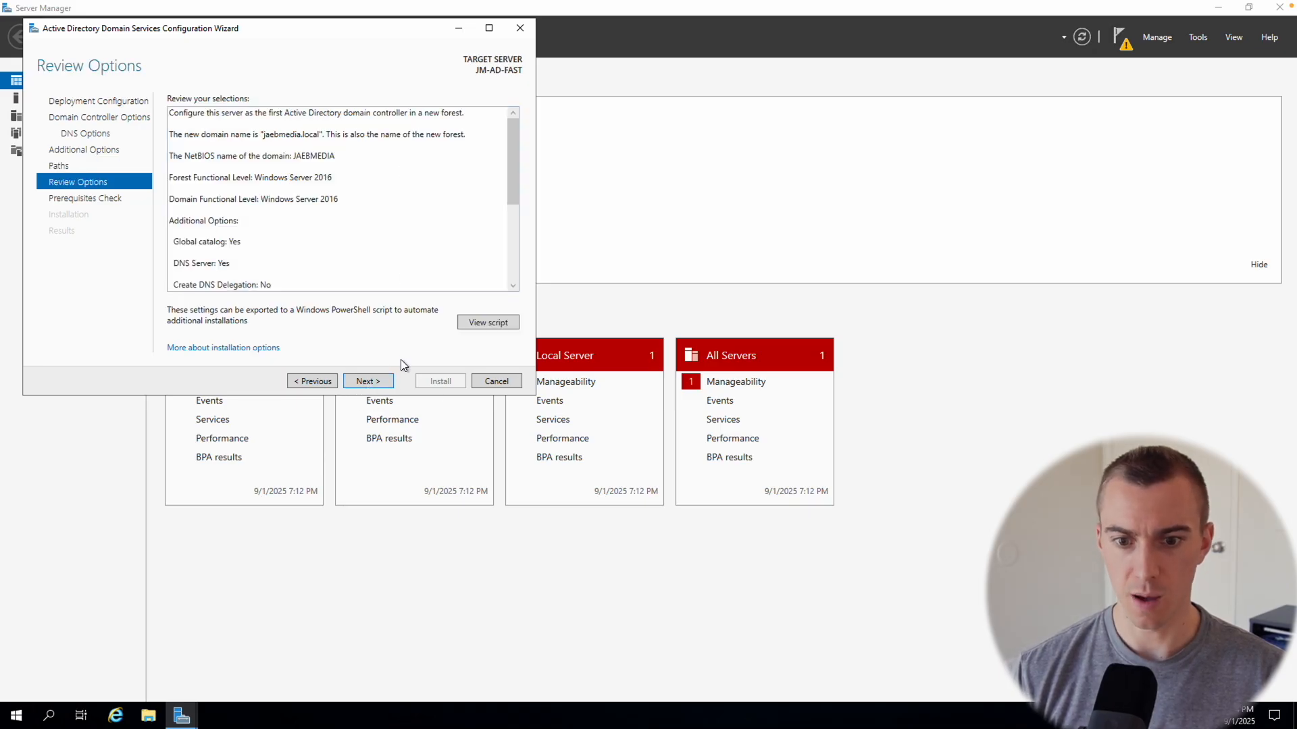
pyautogui.click(379, 383)
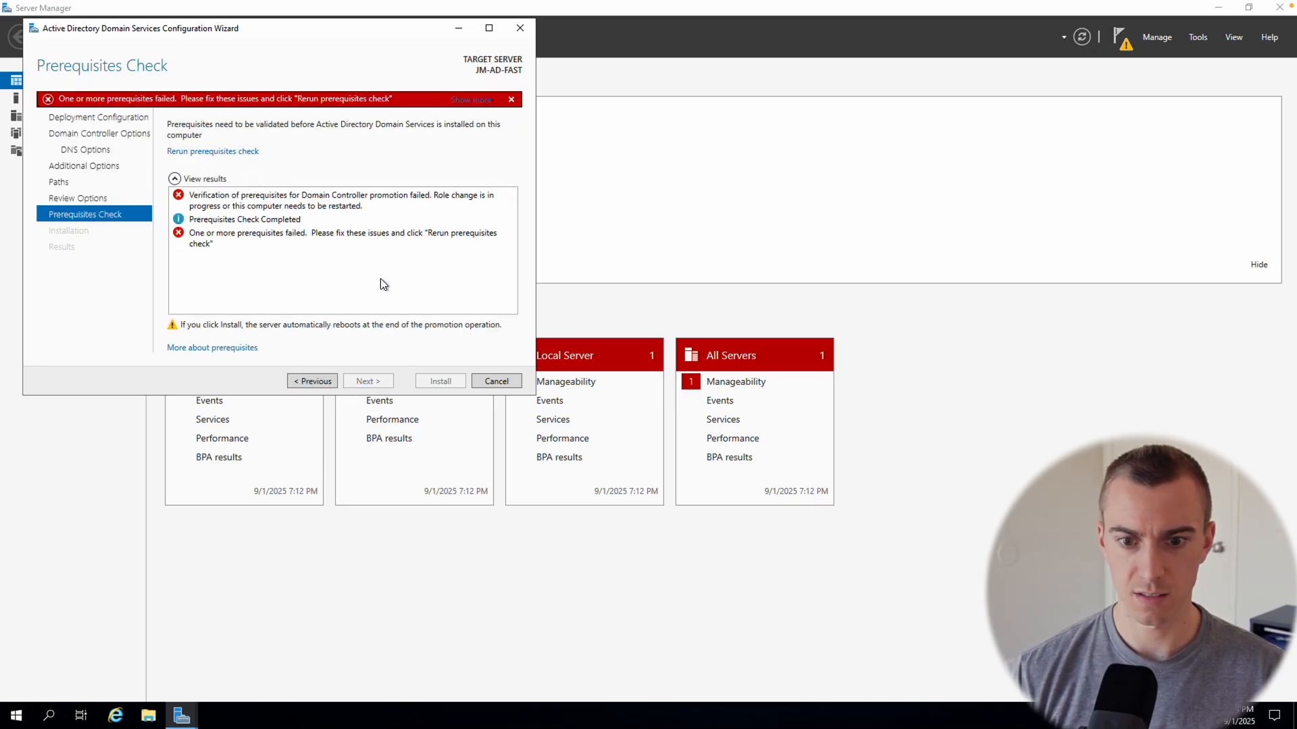
pyautogui.click(292, 197)
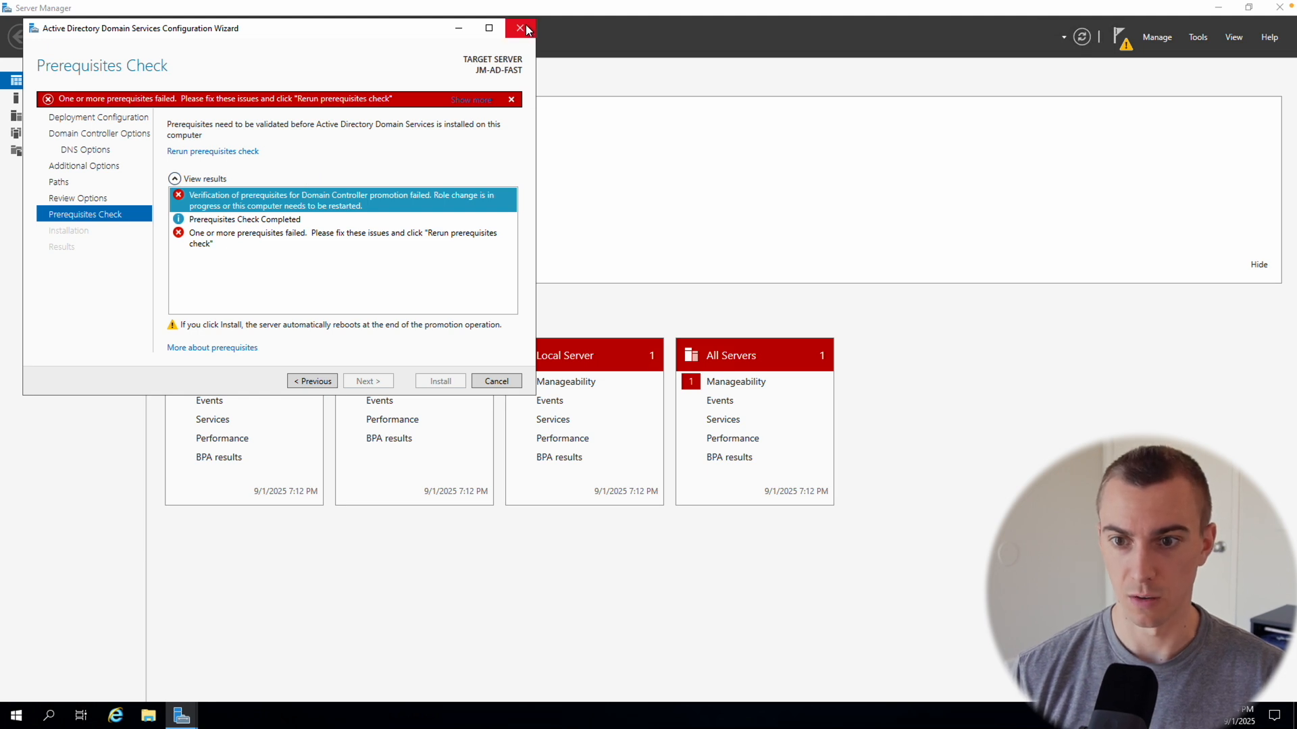
# - Cancel the domain controller promotion wizard and restart the server with its pending updates
pyautogui.click(494, 382)
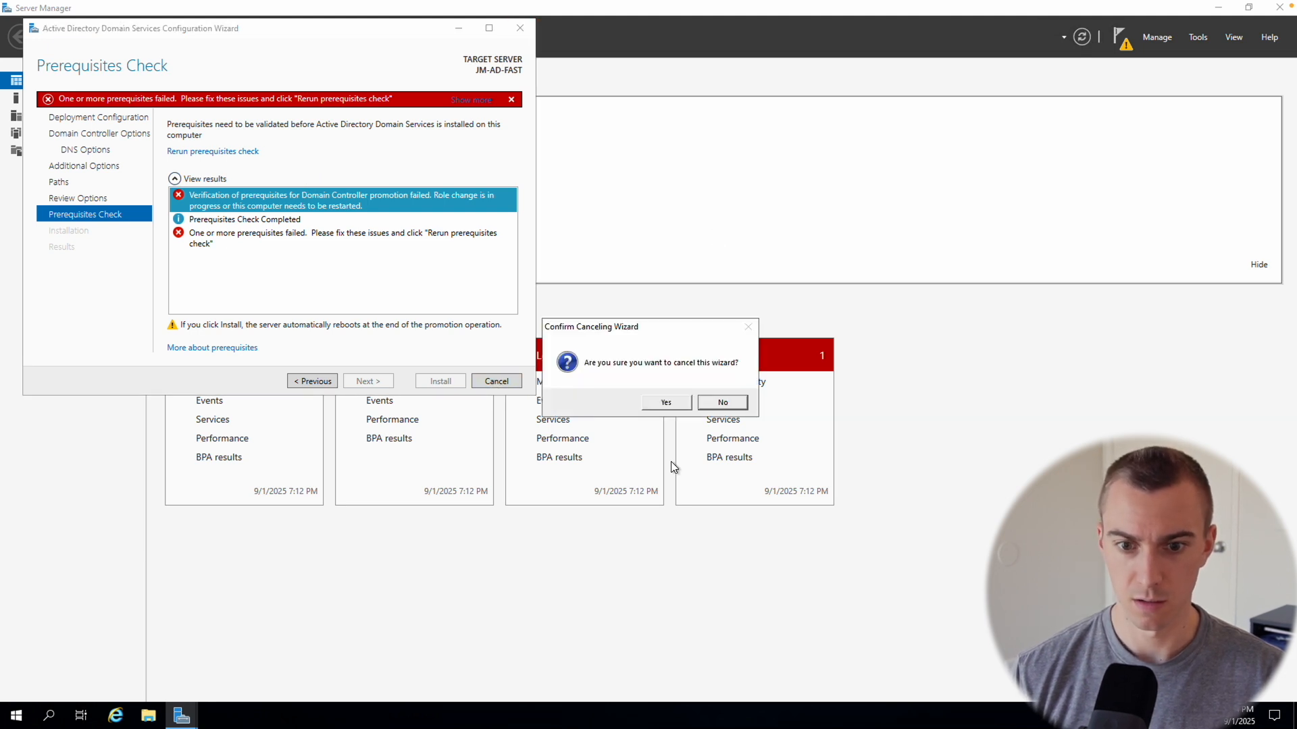
pyautogui.click(666, 403)
pyautogui.click(16, 715)
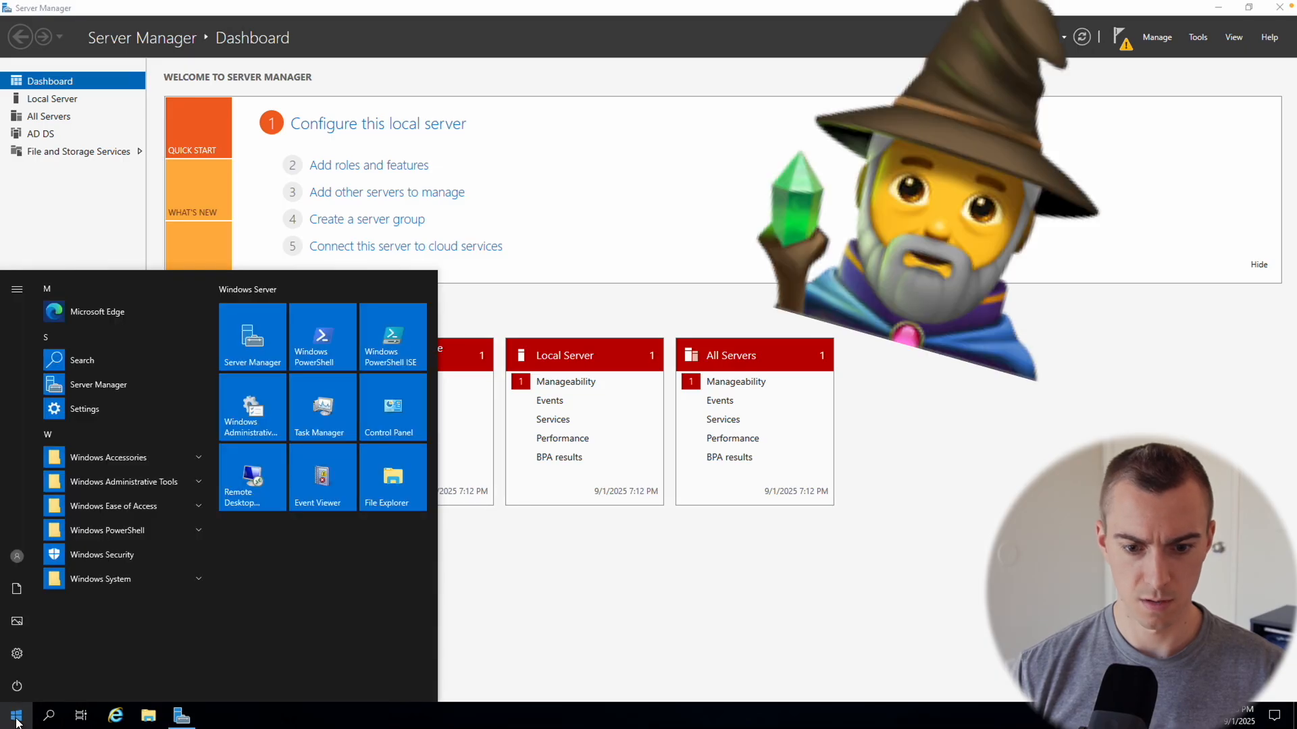
pyautogui.click(9, 684)
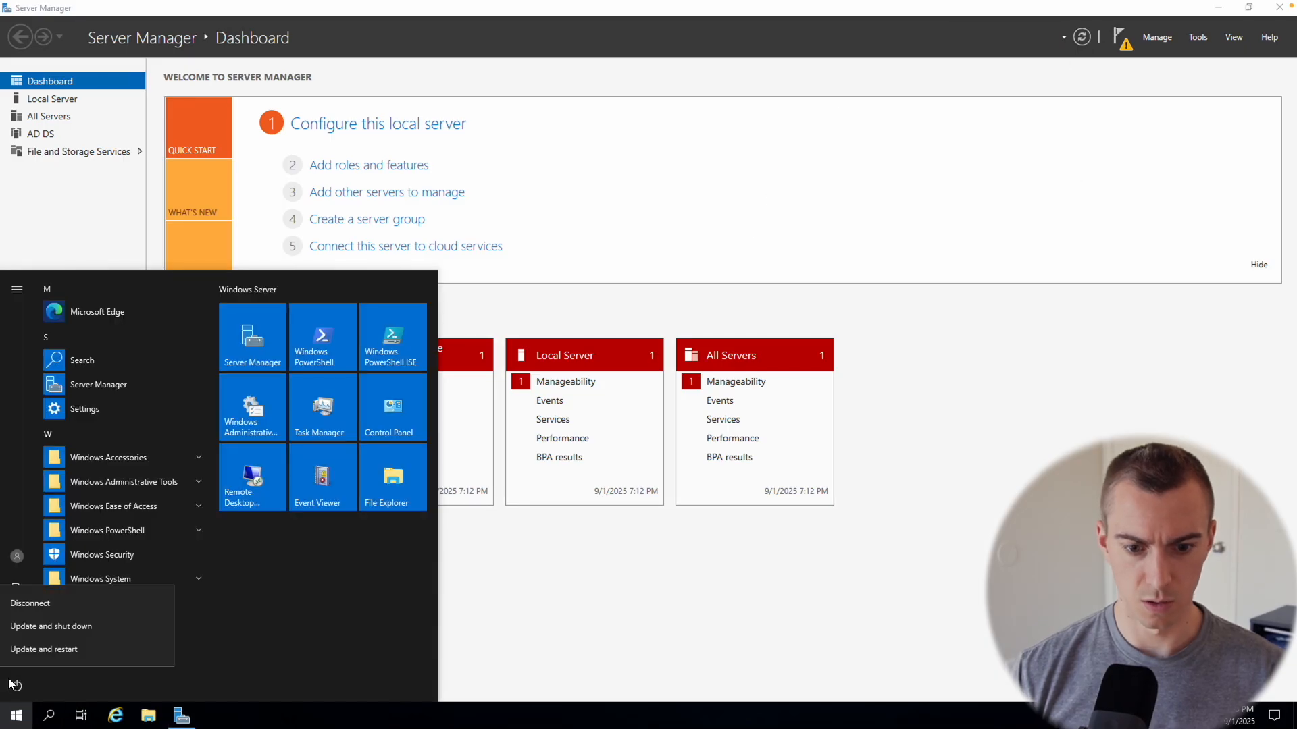
pyautogui.click(42, 650)
pyautogui.click(209, 647)
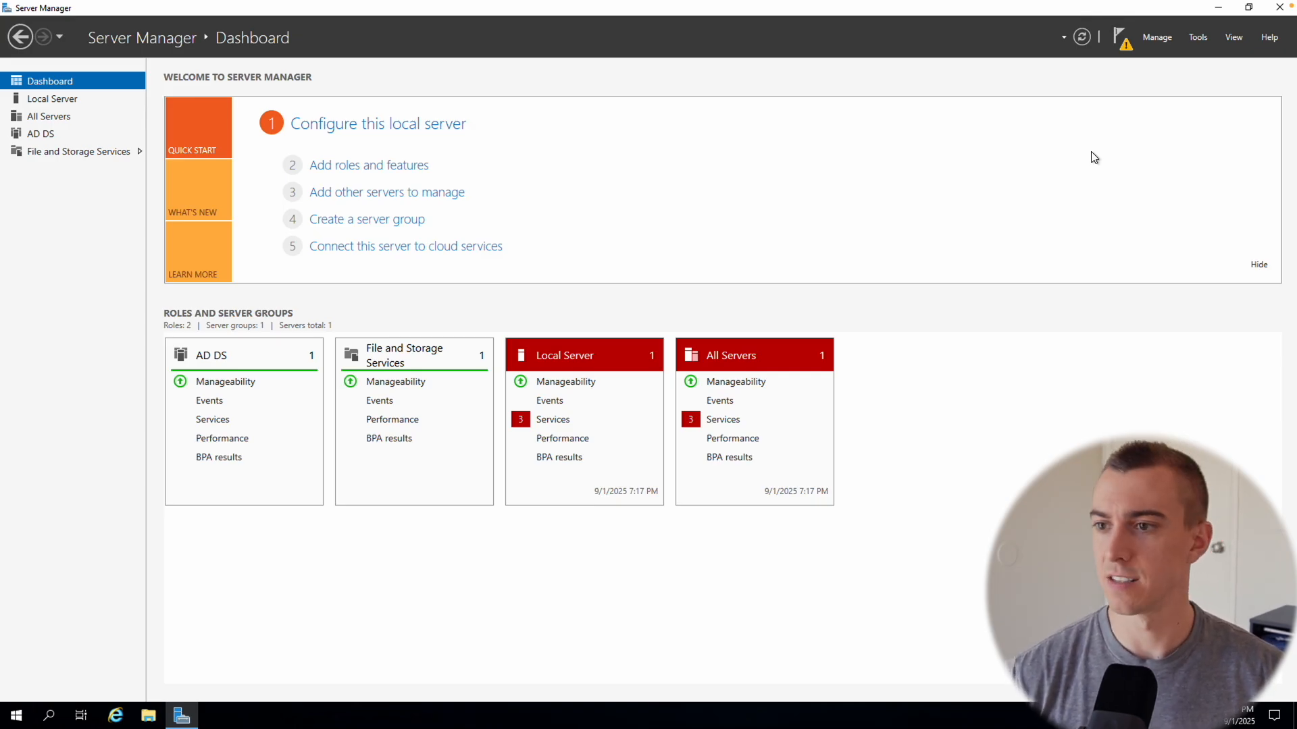
# - Start promoting the server to a domain controller again, adding a new forest with root domain name jaebmedia.local
pyautogui.click(1118, 39)
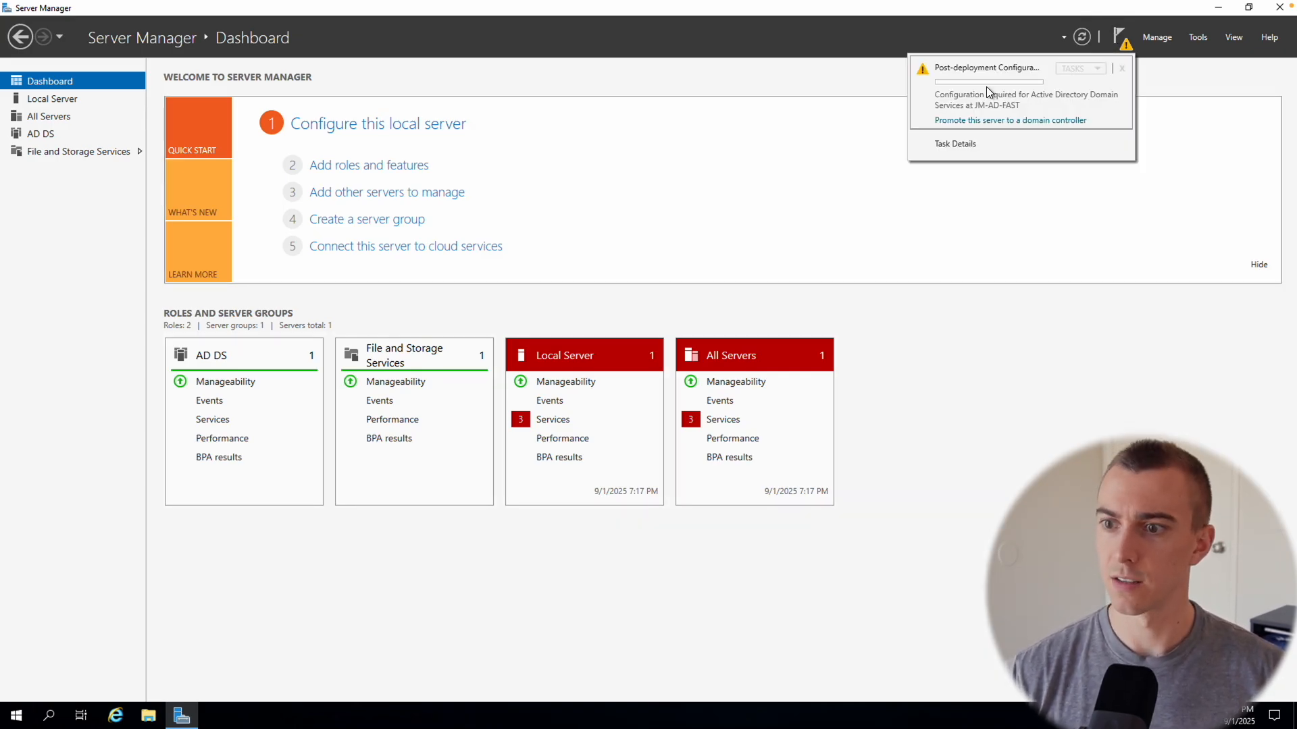
pyautogui.click(983, 121)
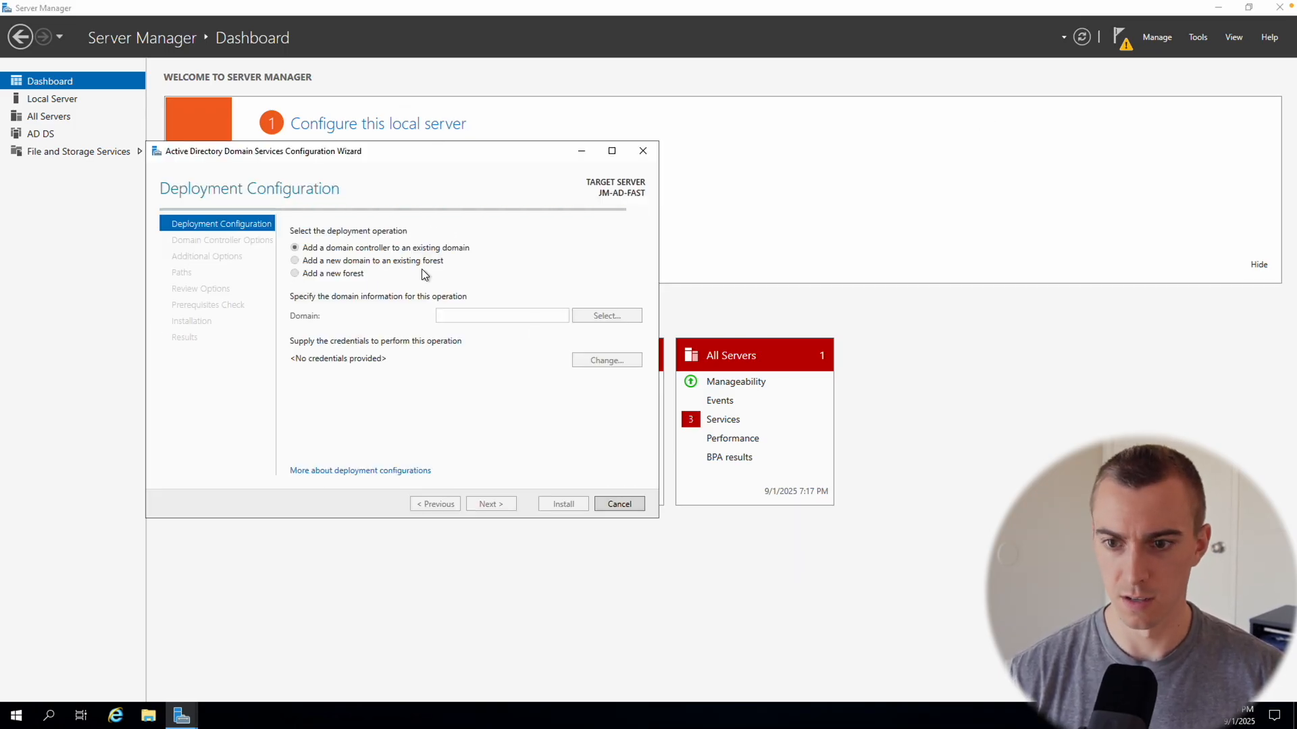
pyautogui.click(295, 273)
pyautogui.write('jaebmedia.local')
pyautogui.click(508, 506)
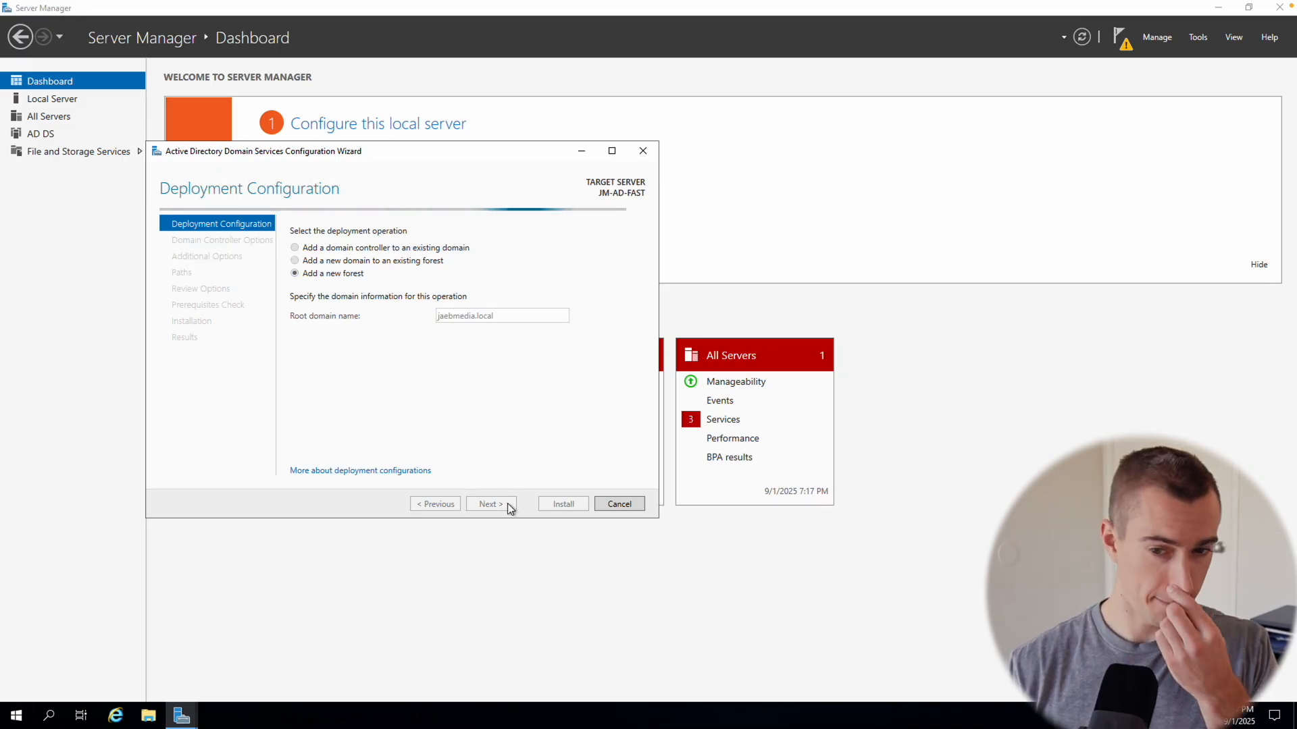
# - Fill in and confirm the Directory Services Restore Mode password for the new forest and proceed past the domain controller options
pyautogui.click(457, 380)
pyautogui.write('●●●●●●●●●●●●')
pyautogui.click(492, 396)
pyautogui.write('●●●●●●●●●●●')
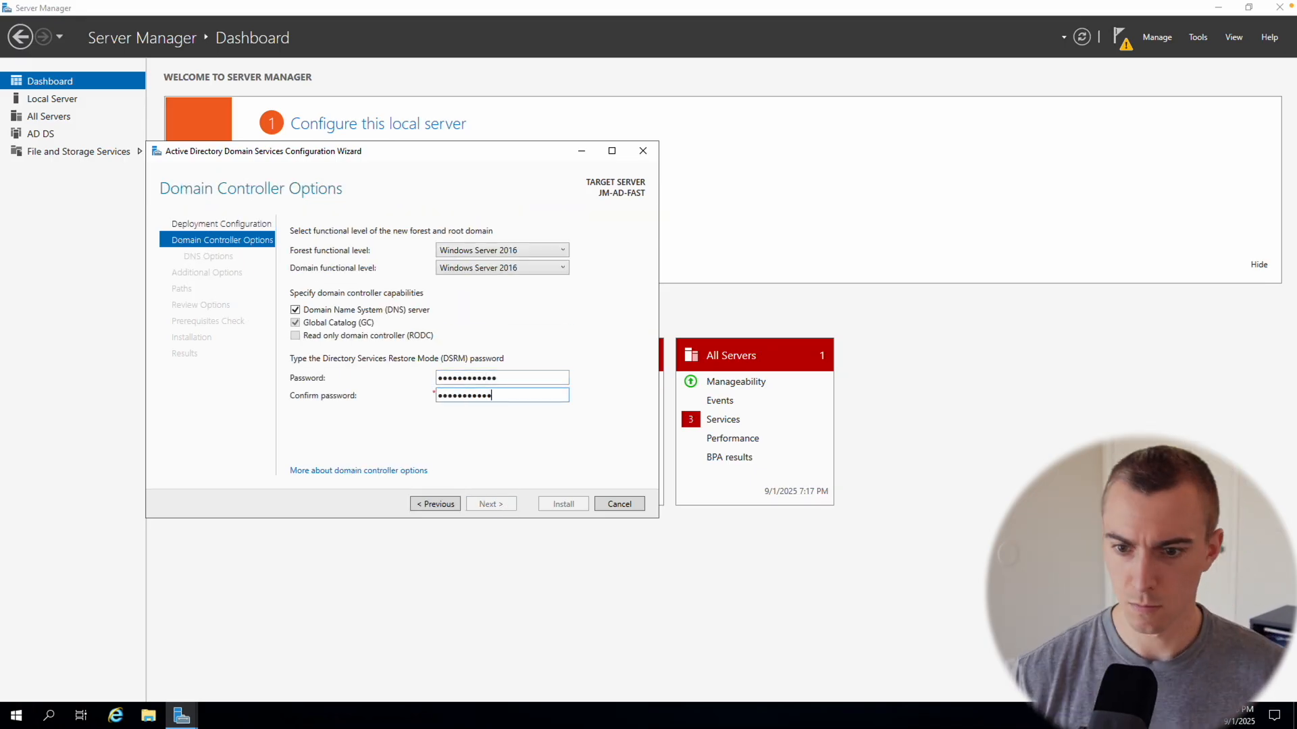
pyautogui.write('●')
pyautogui.click(501, 505)
# - Keep the remaining default options, install the domain controller configuration, and close the wizard
pyautogui.click(501, 505)
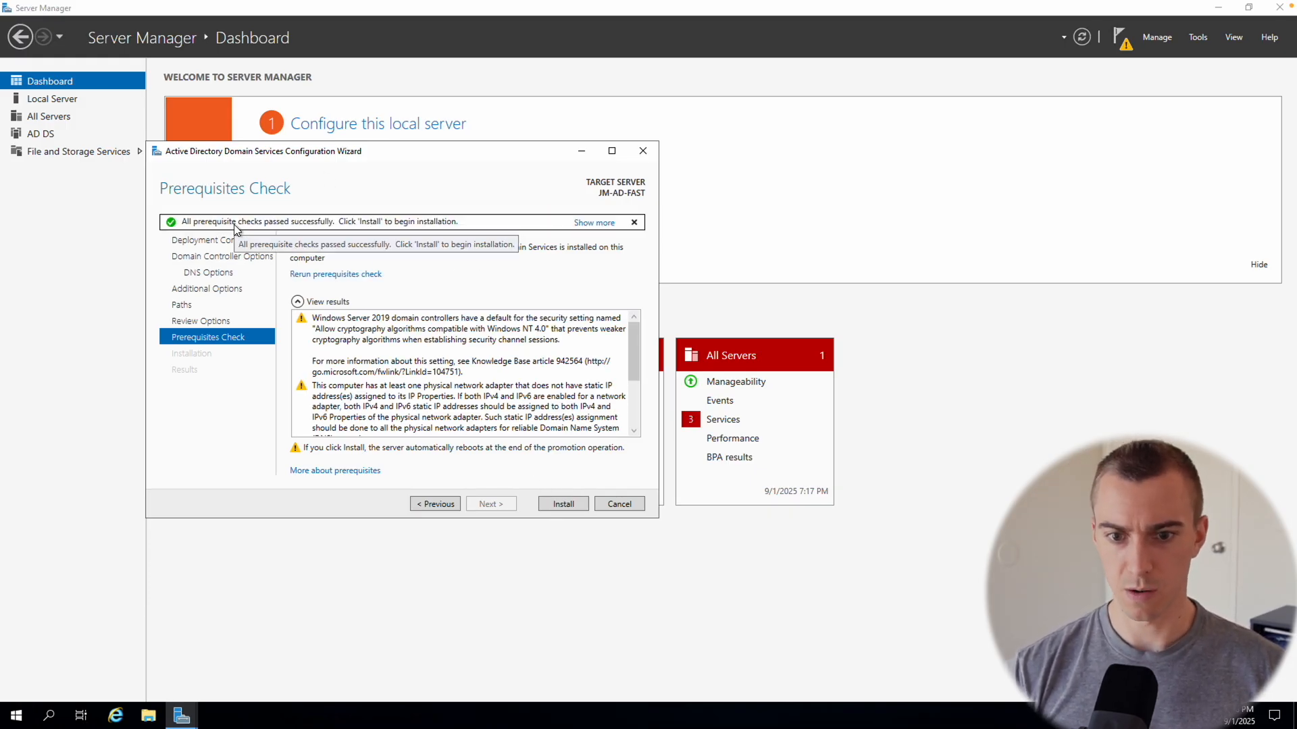
pyautogui.click(571, 508)
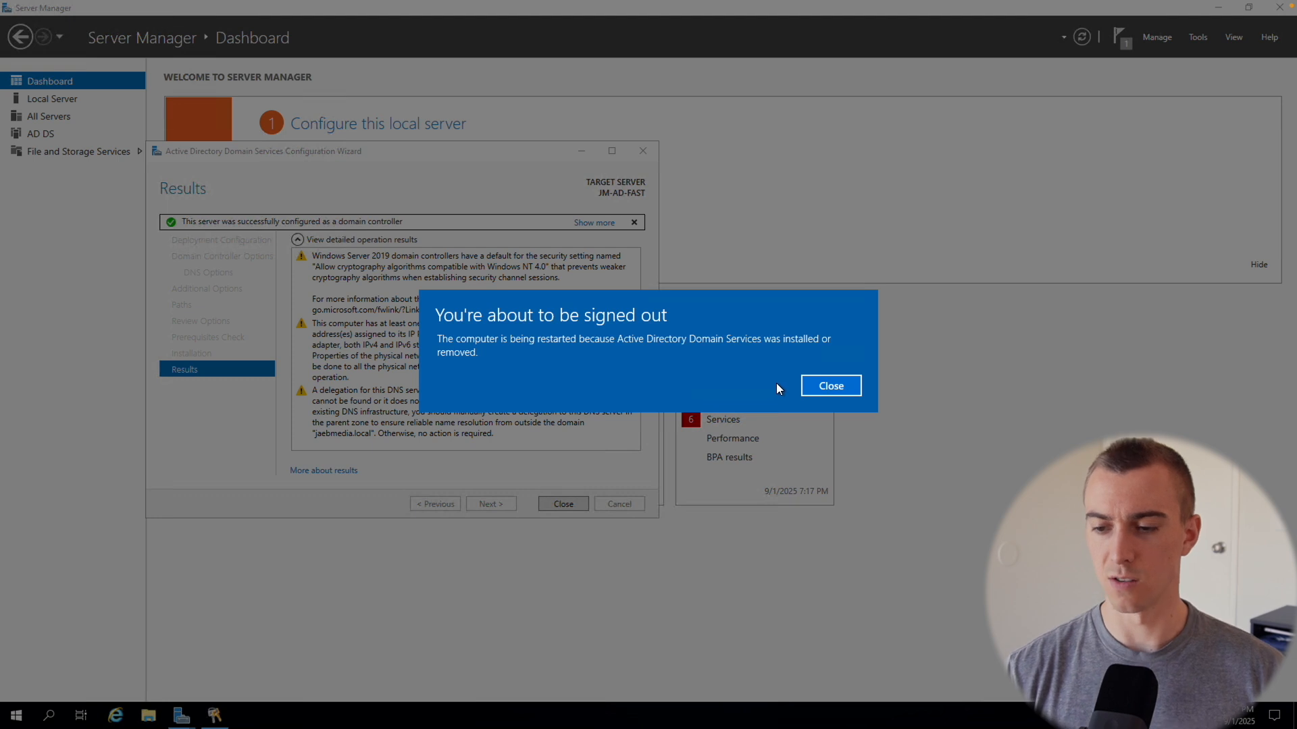
pyautogui.click(829, 388)
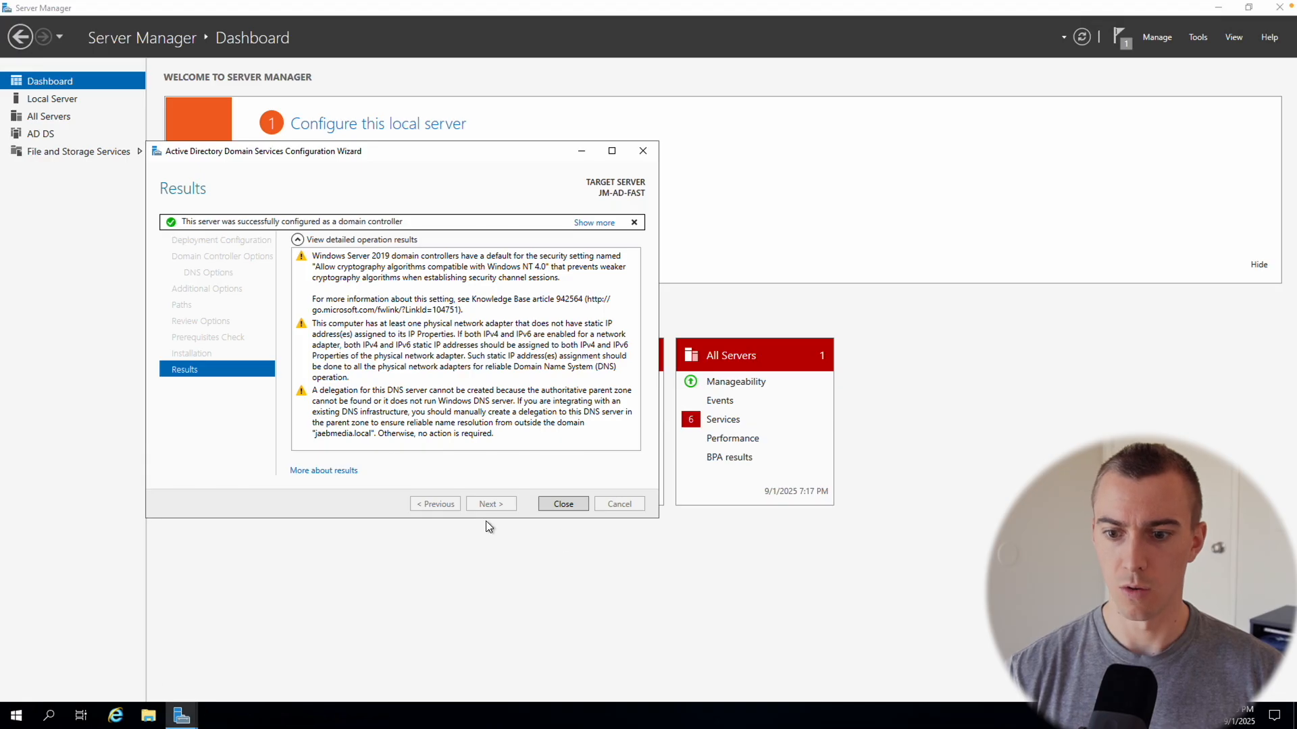
pyautogui.click(558, 505)
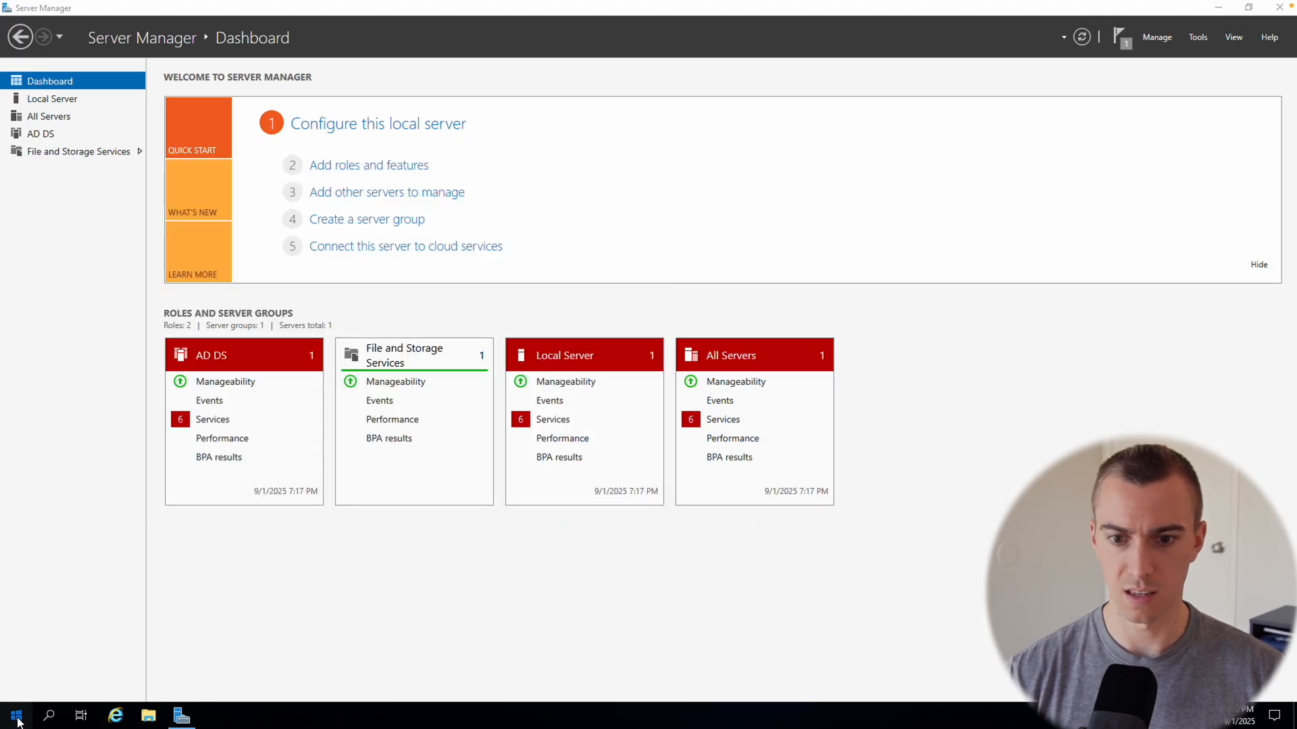
pyautogui.click(16, 715)
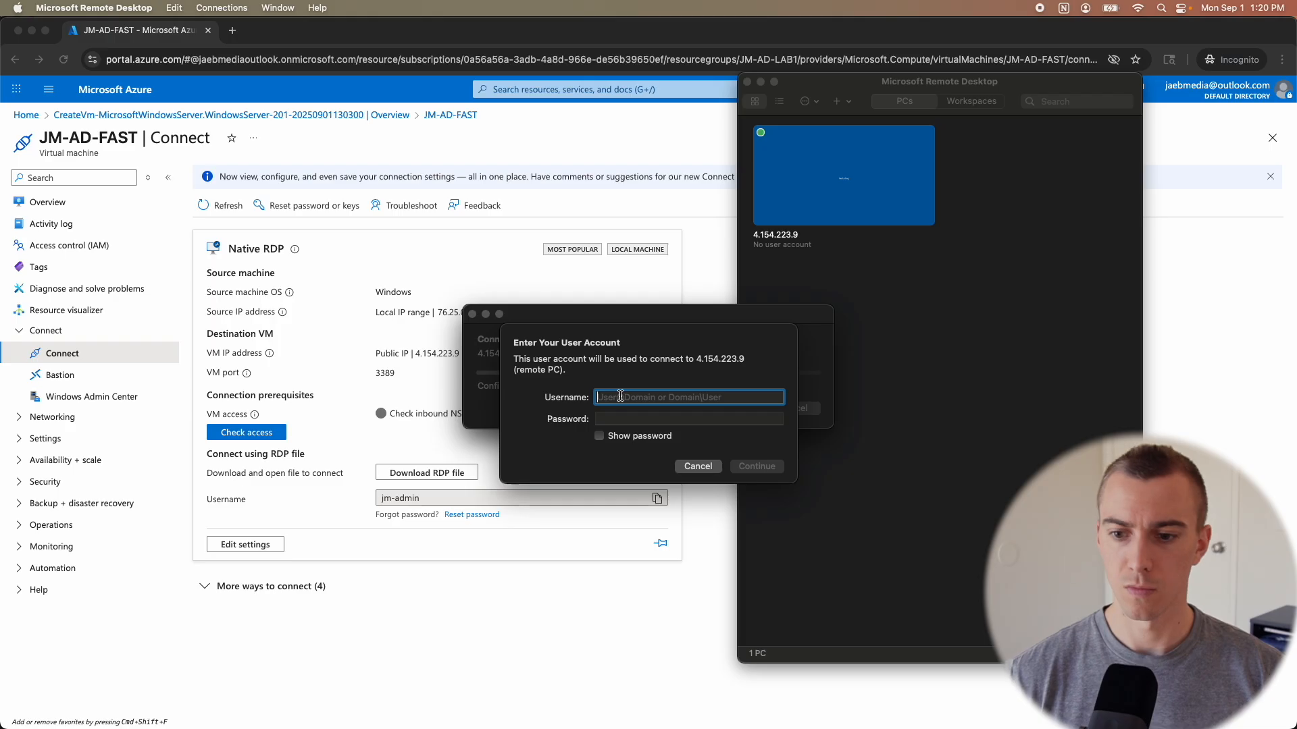
# - Try to connect to the remote PC 4.154.223.9 as .\jm-admin with the account password, accepting the unverified certificate
pyautogui.write('.')
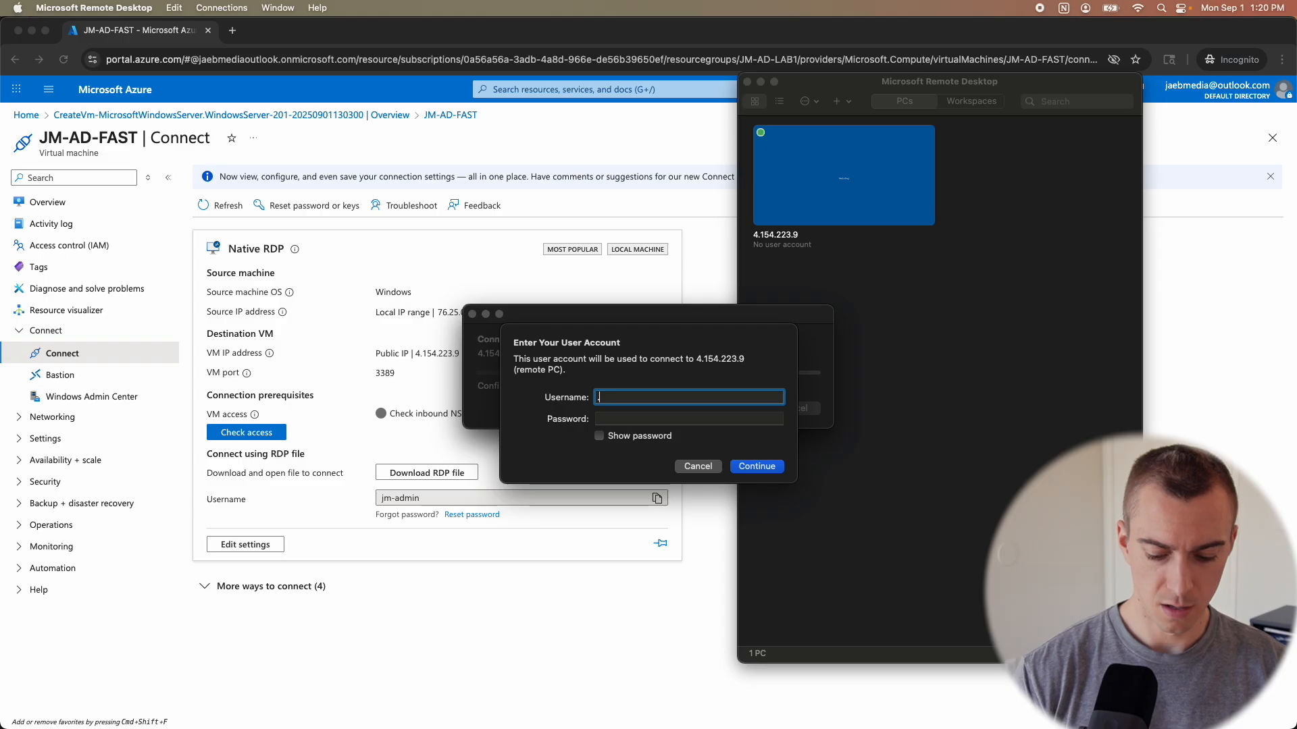
pyautogui.write('\\jm-admin')
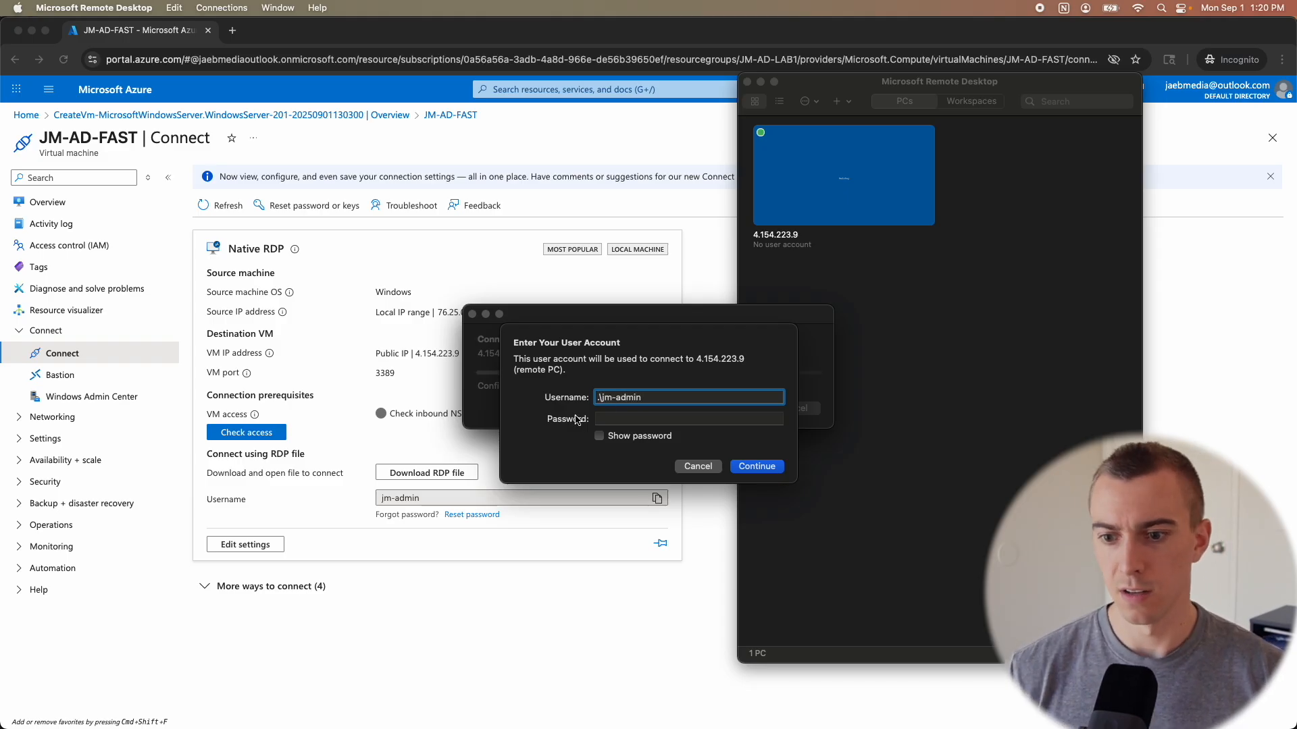
pyautogui.click(636, 419)
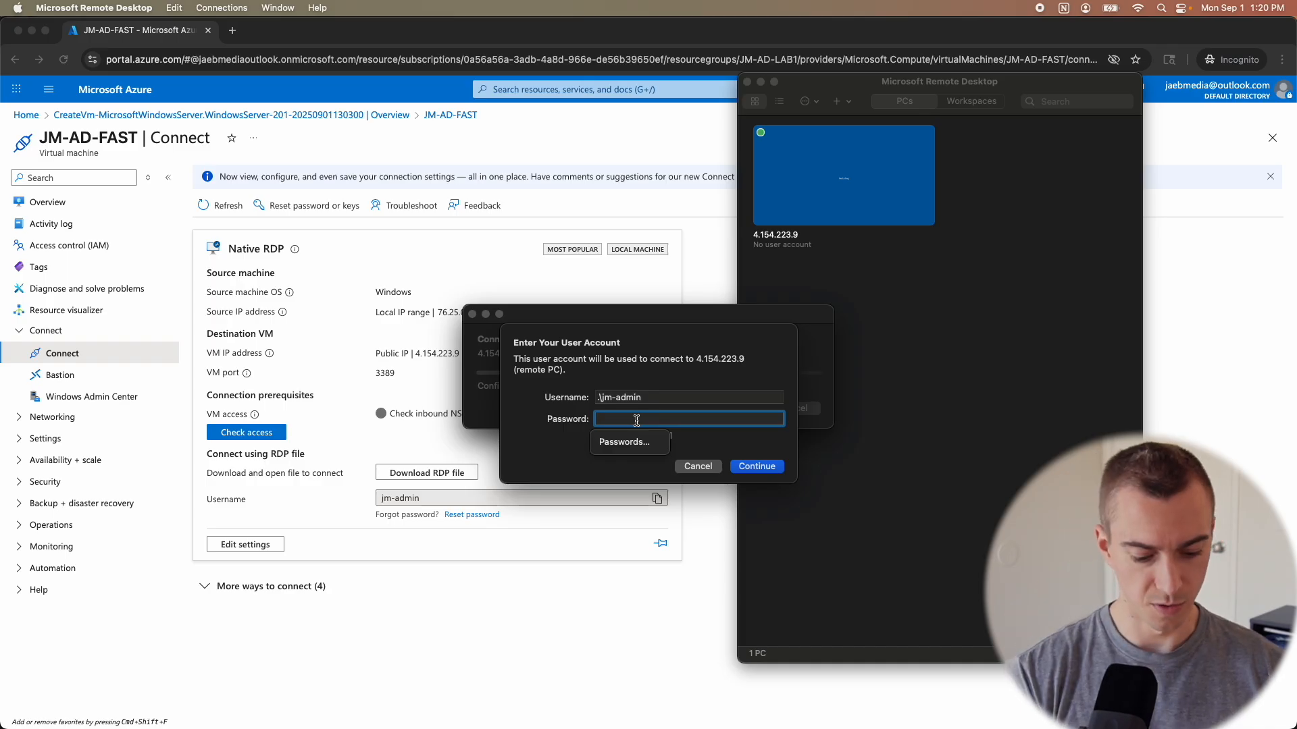
pyautogui.write('*')
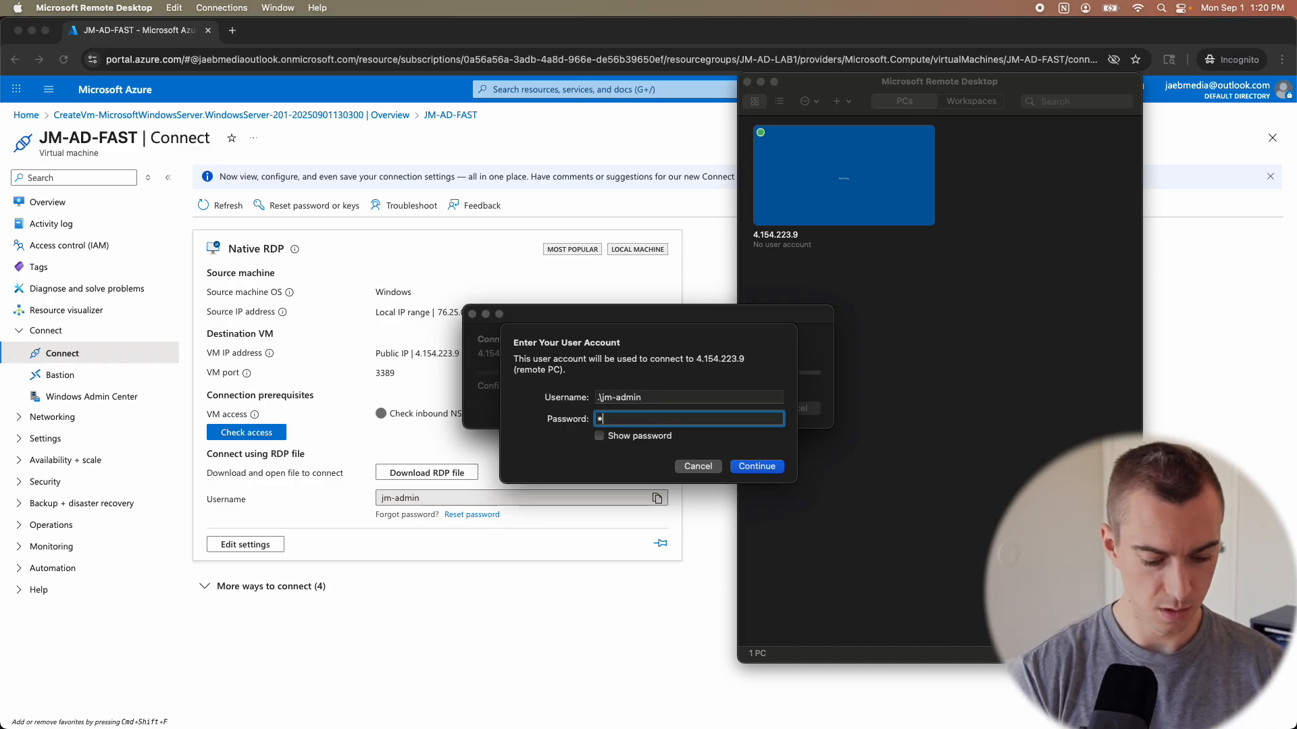
pyautogui.write('***')
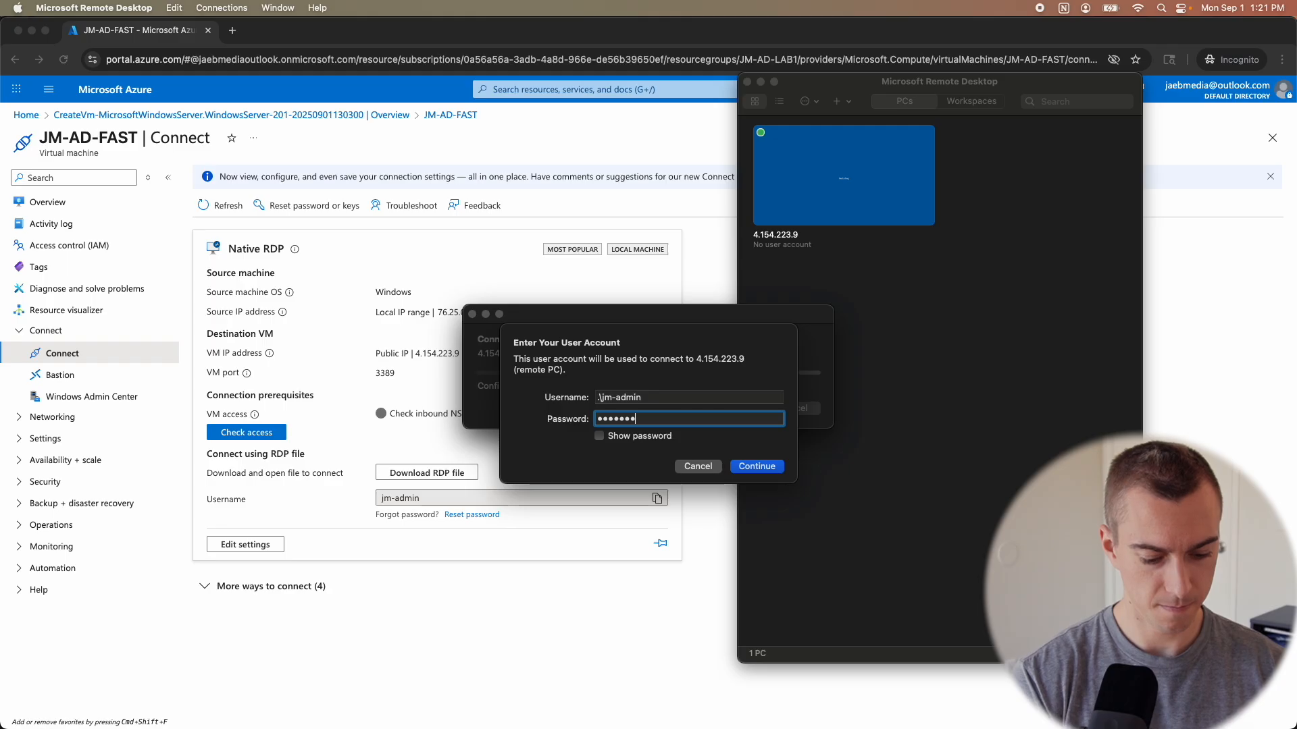
pyautogui.write('****')
pyautogui.press('Return')
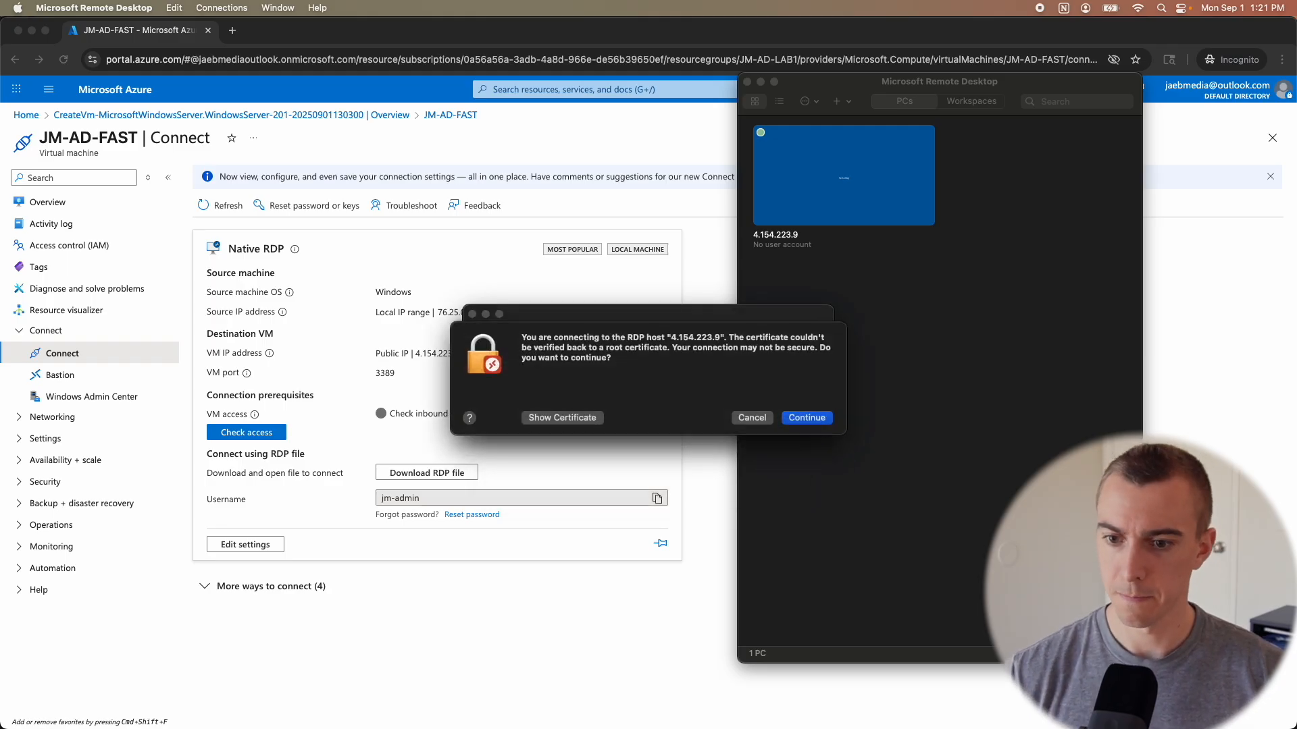
pyautogui.click(806, 419)
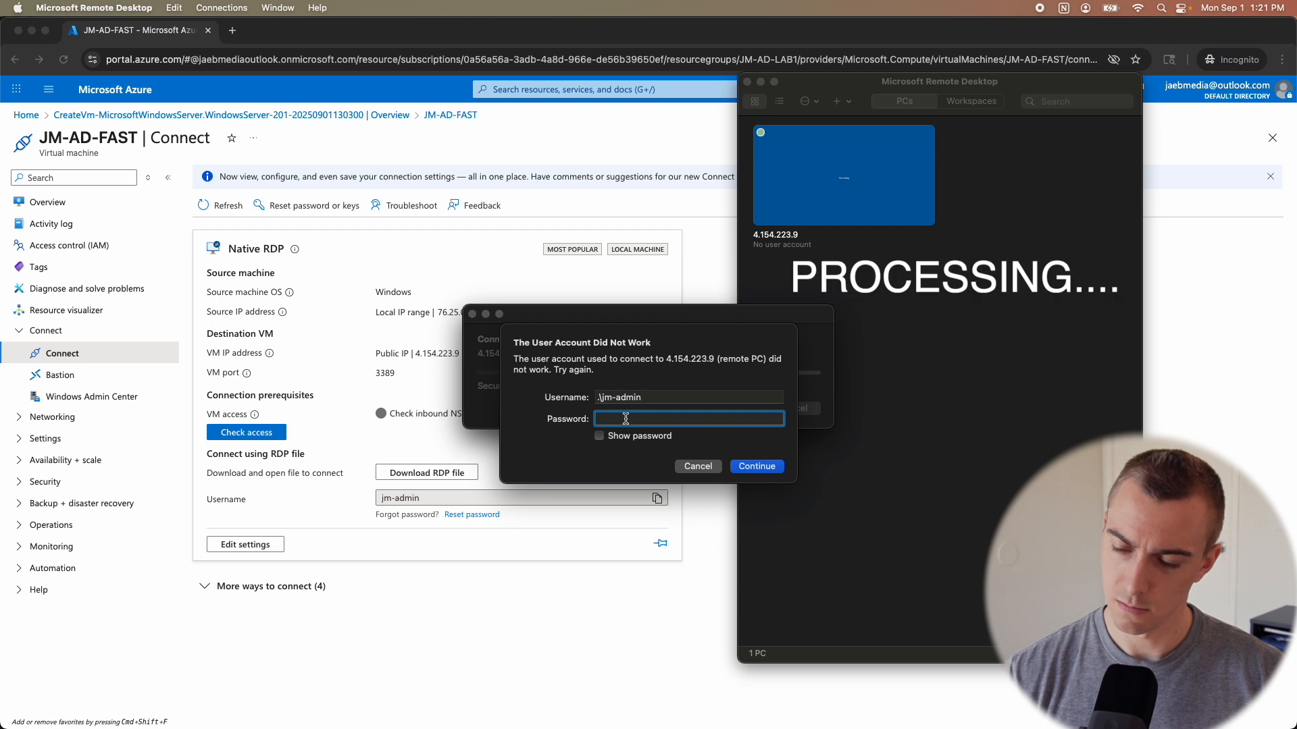
pyautogui.click(663, 397)
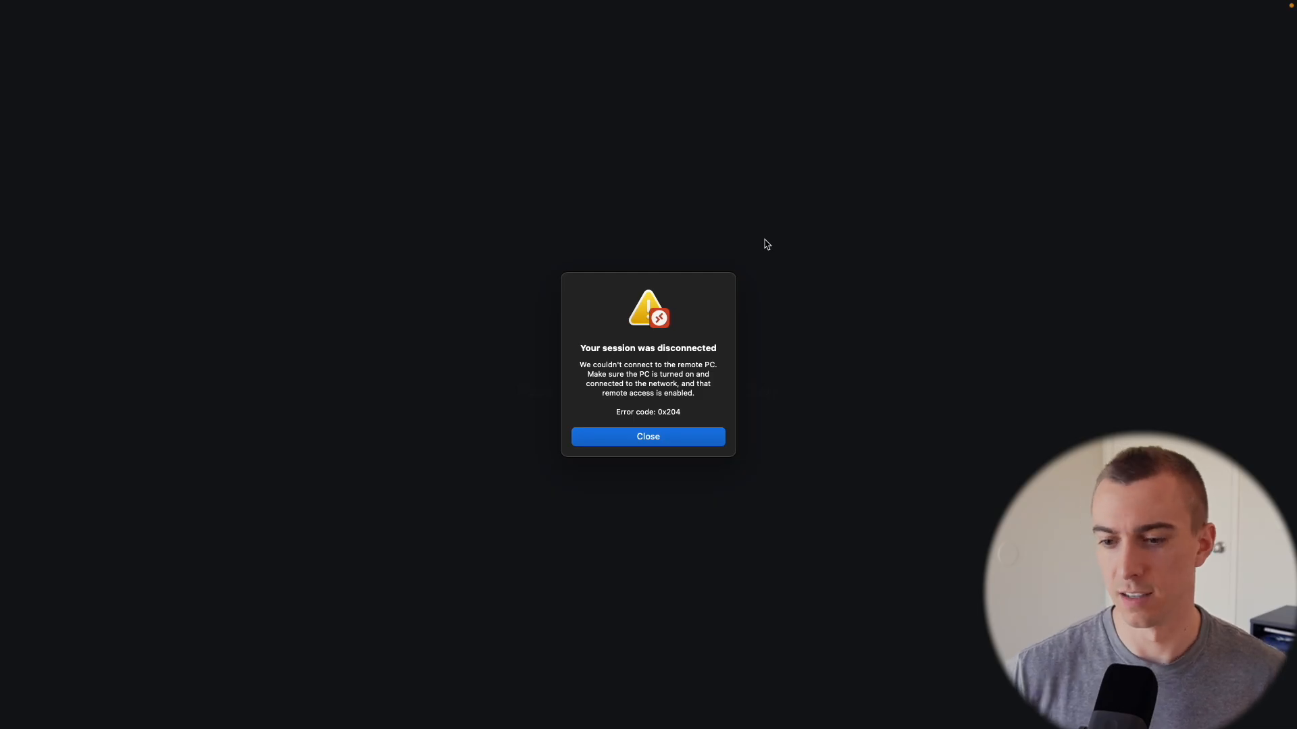
pyautogui.click(652, 439)
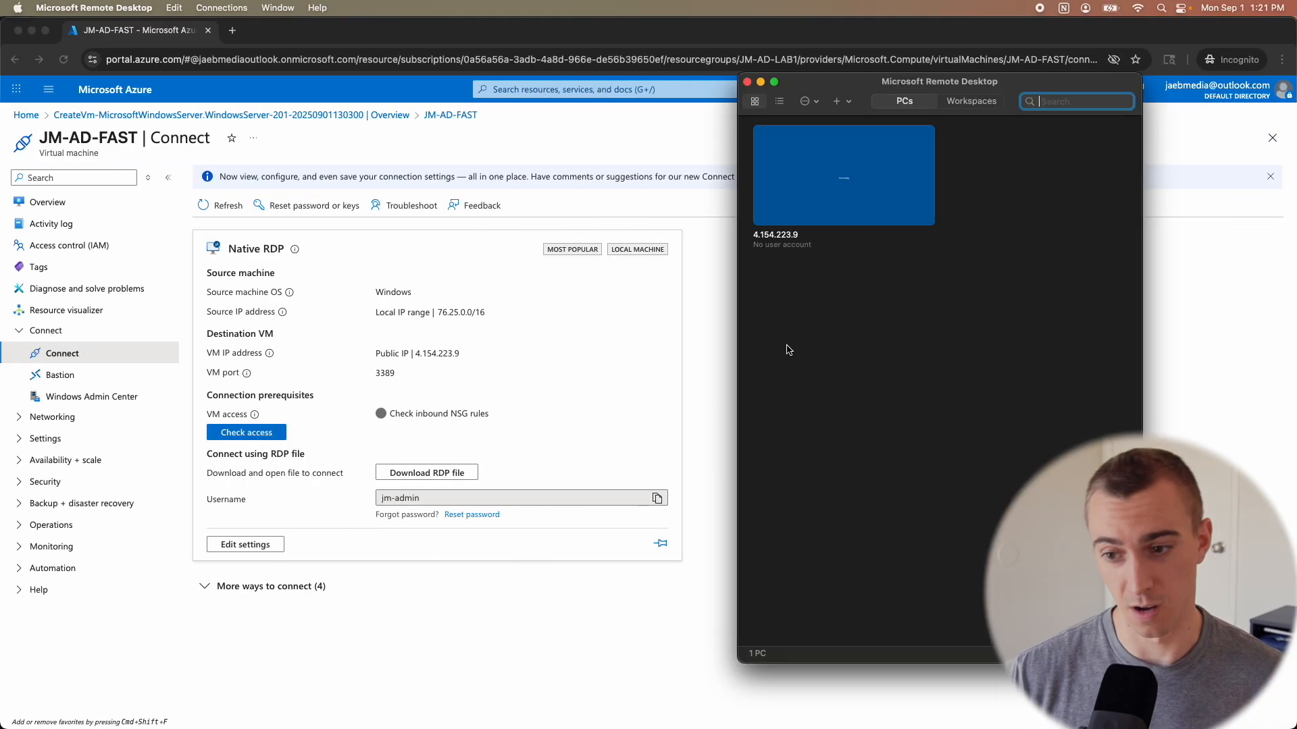
pyautogui.doubleClick(848, 185)
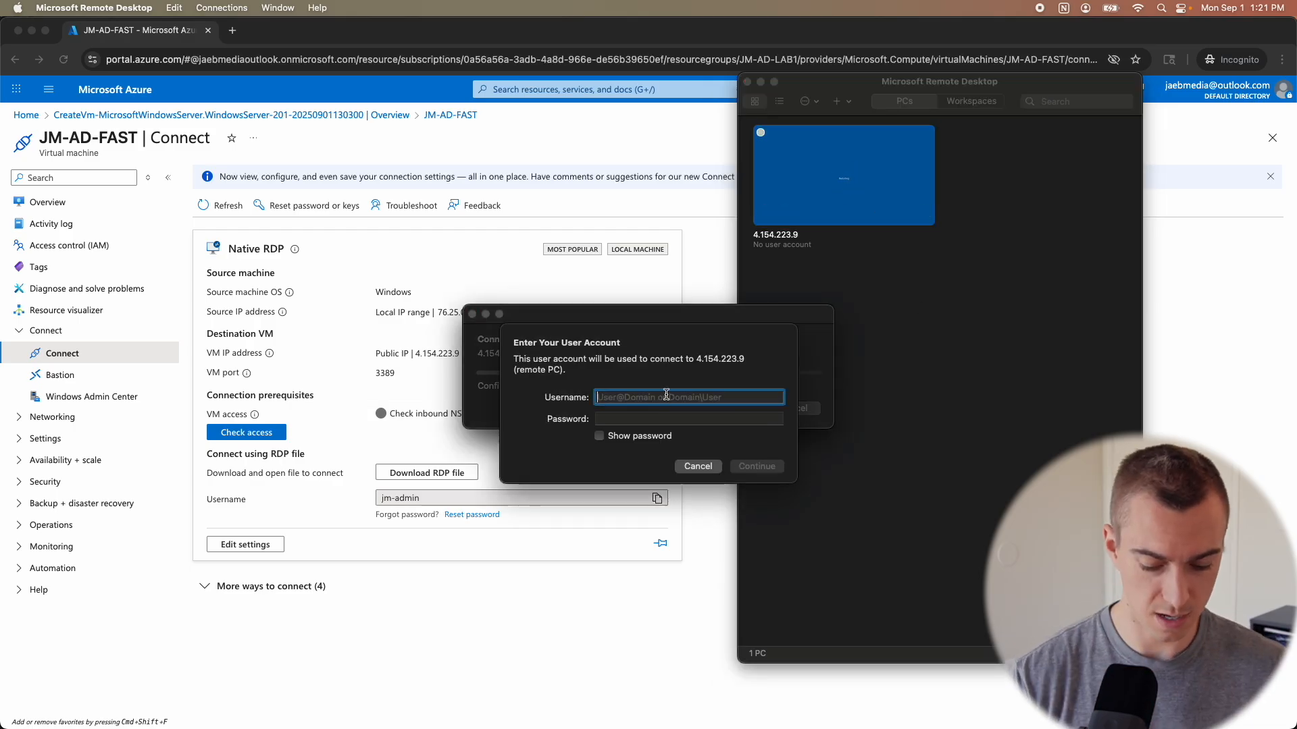
pyautogui.write('.\\jm-ad')
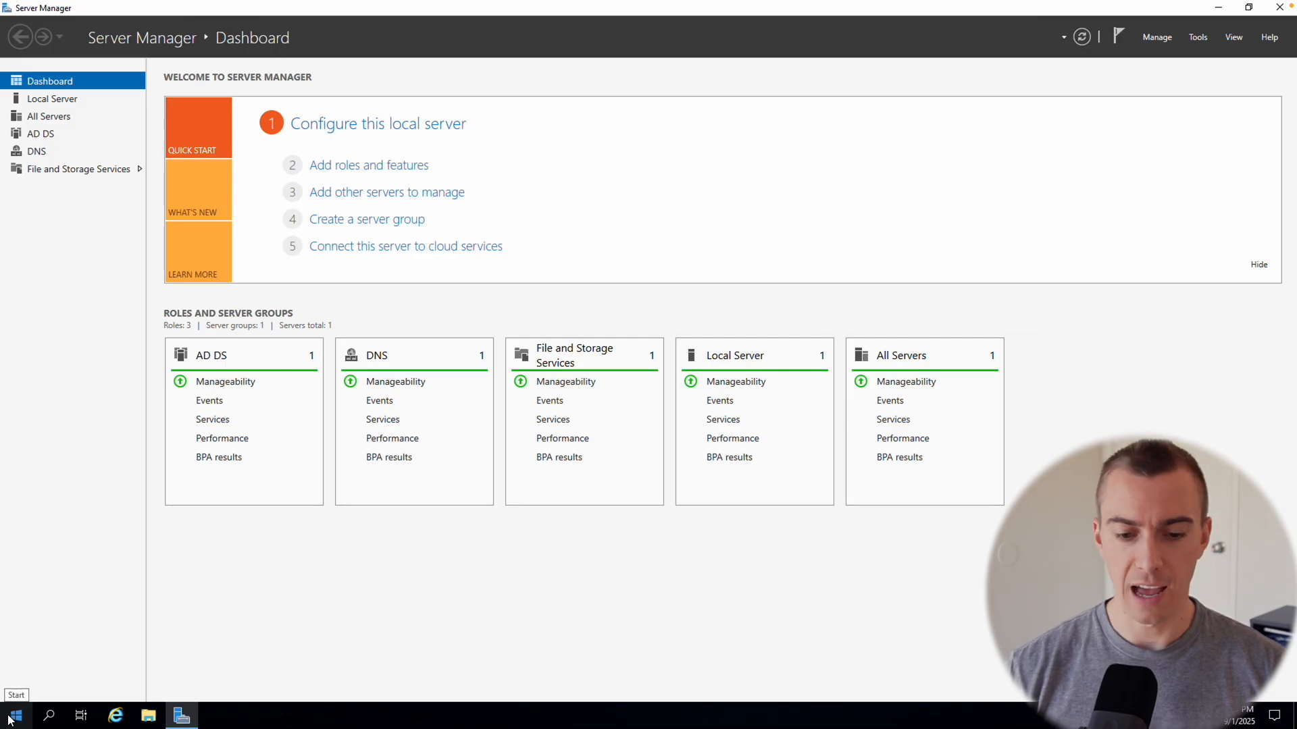
# - Find and open Active Directory Users and Computers and show the contents of the Users container under jaebmedia.local
pyautogui.click(17, 716)
pyautogui.click(52, 720)
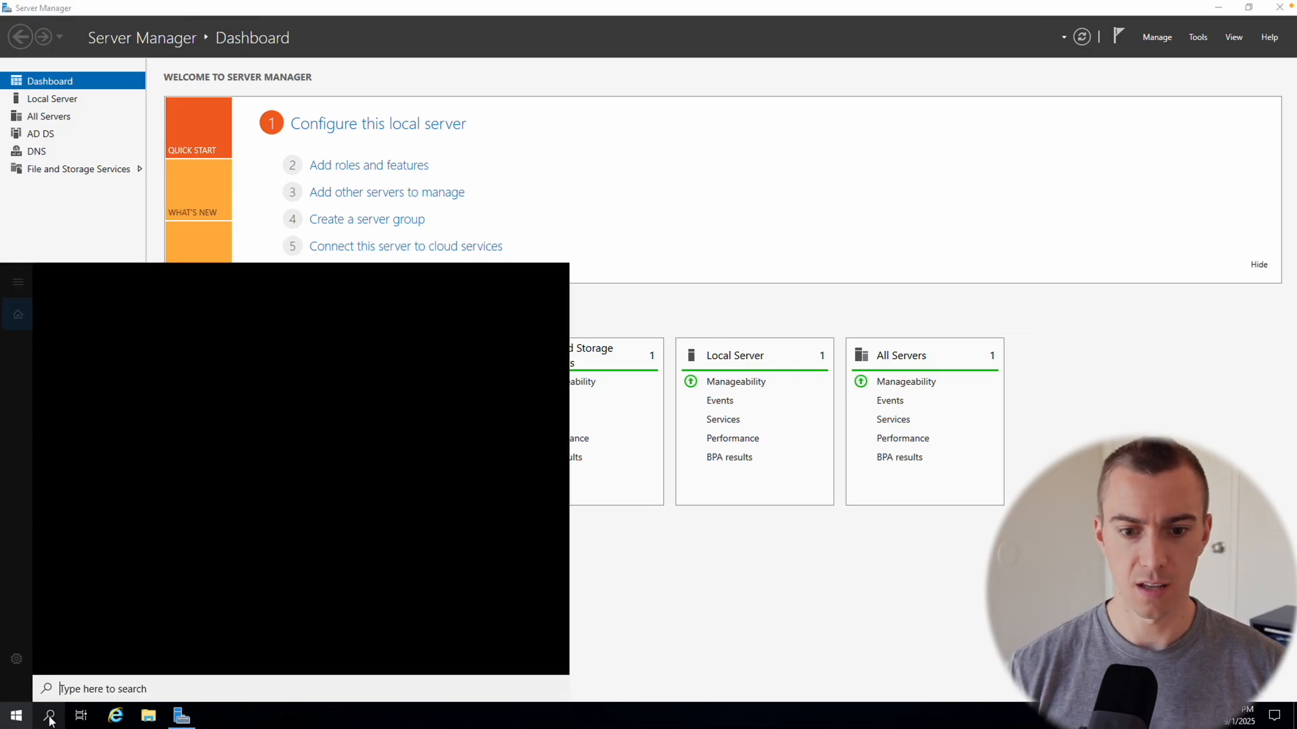
pyautogui.write('a')
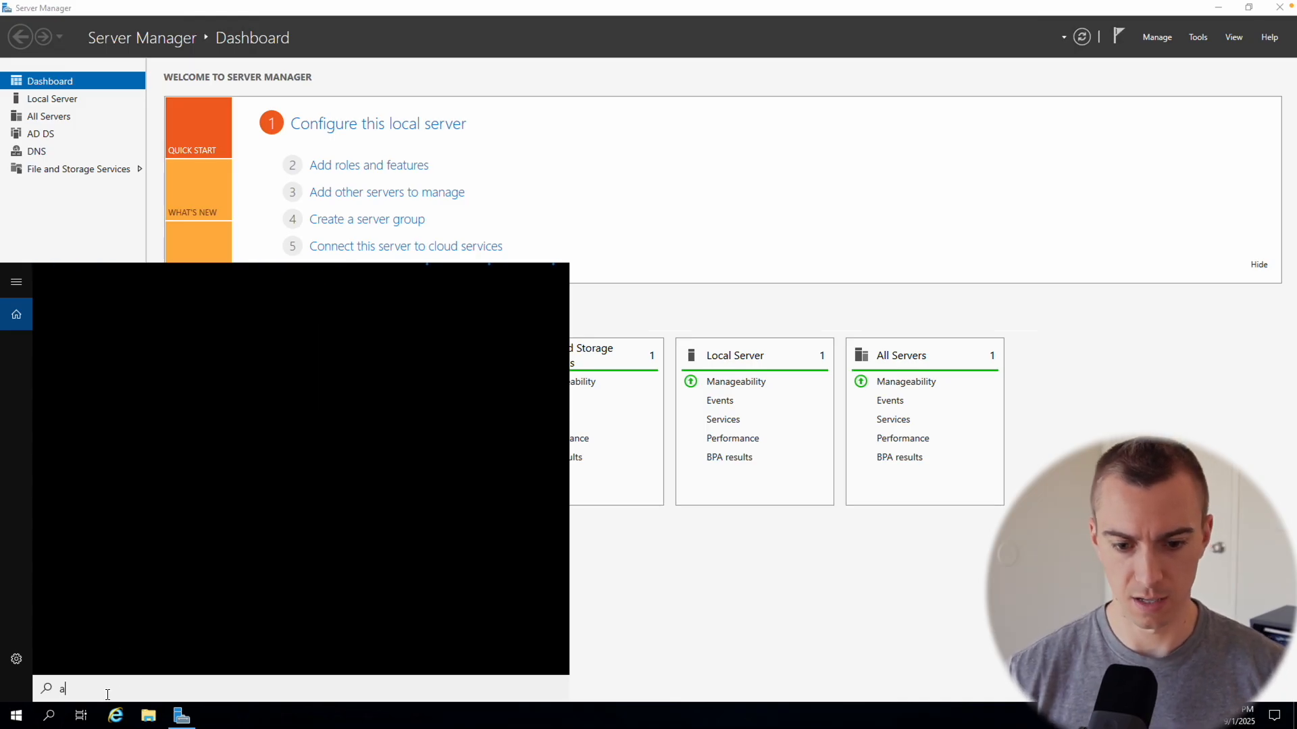
pyautogui.write('ctive directory')
pyautogui.click(129, 345)
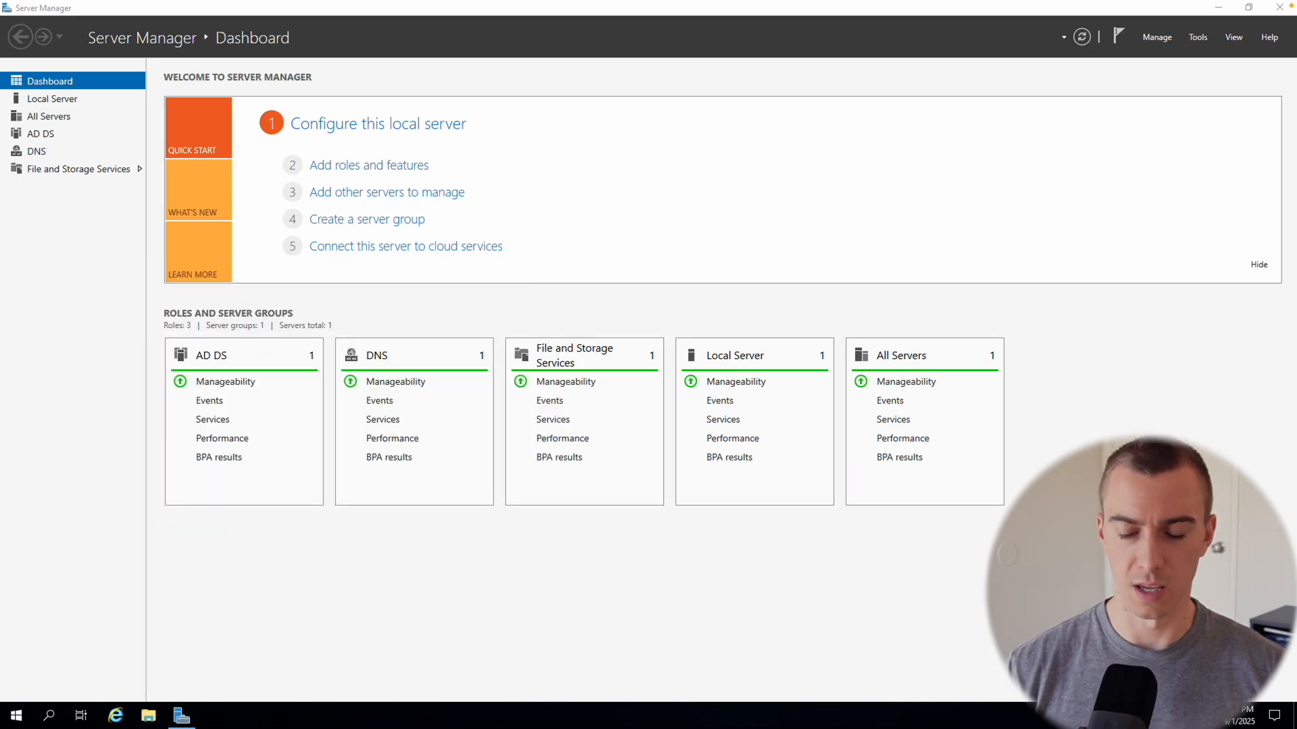
pyautogui.click(99, 148)
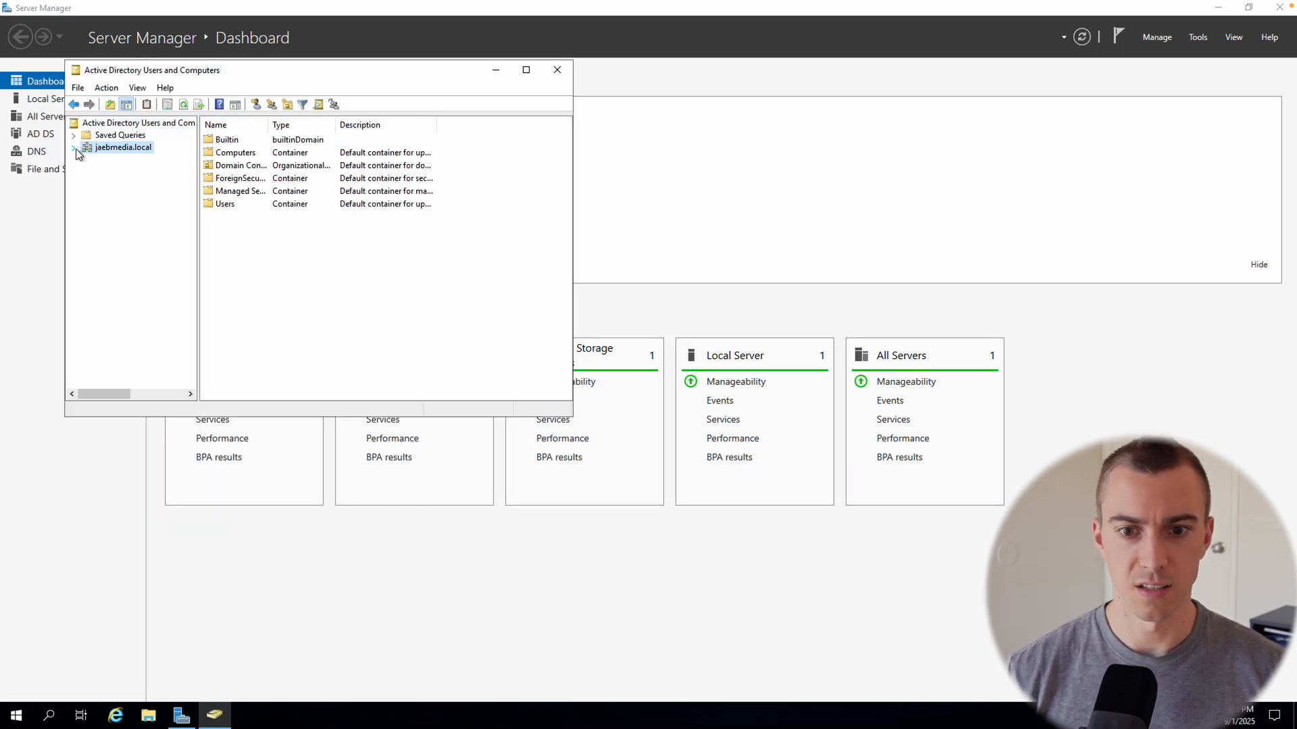
pyautogui.click(74, 148)
pyautogui.click(110, 173)
pyautogui.click(115, 222)
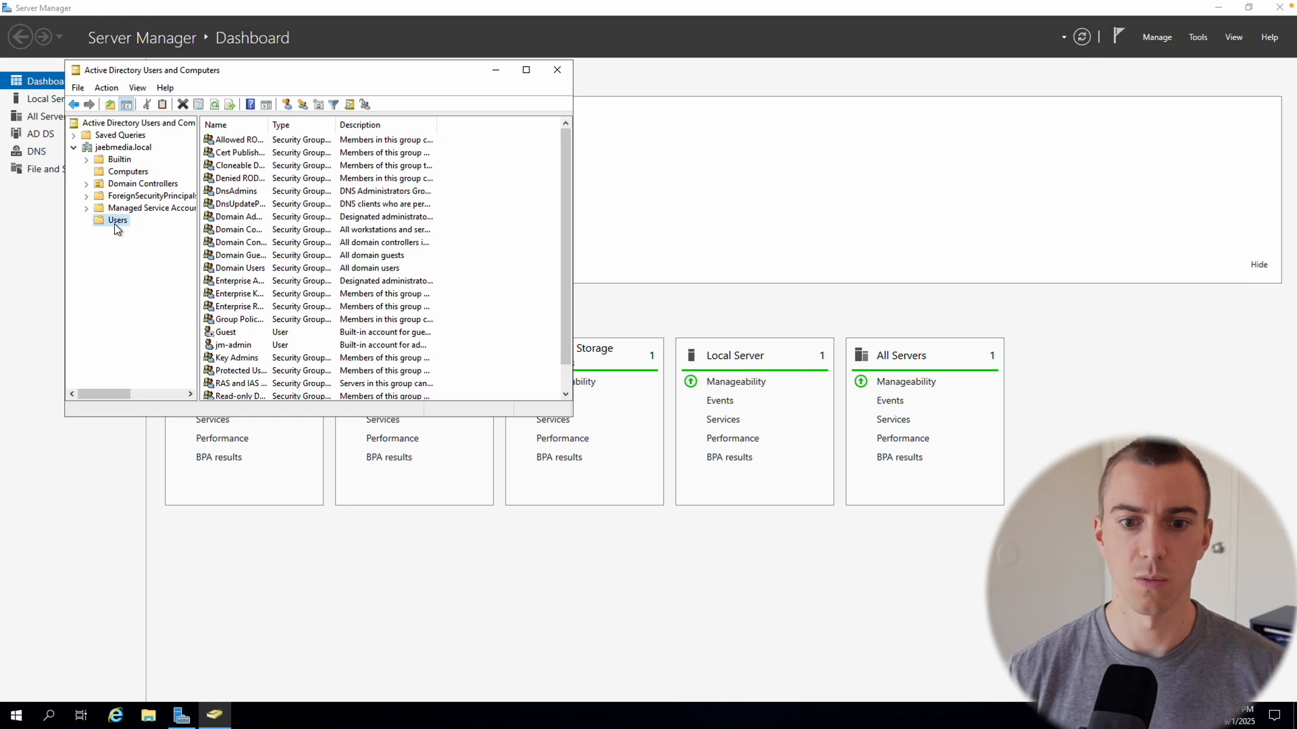
# - Create a global security group named HR in the Users container of jaebmedia.local
pyautogui.rightClick(116, 221)
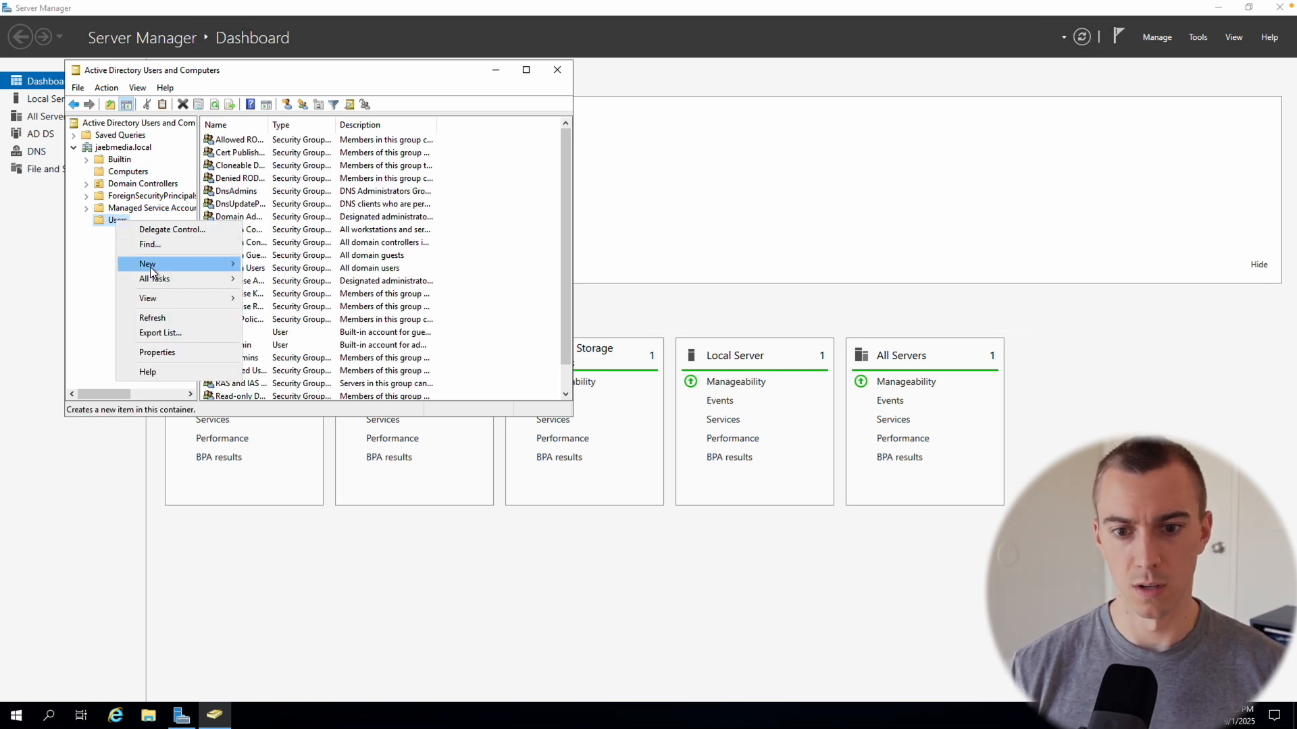
pyautogui.moveTo(217, 265)
pyautogui.click(310, 292)
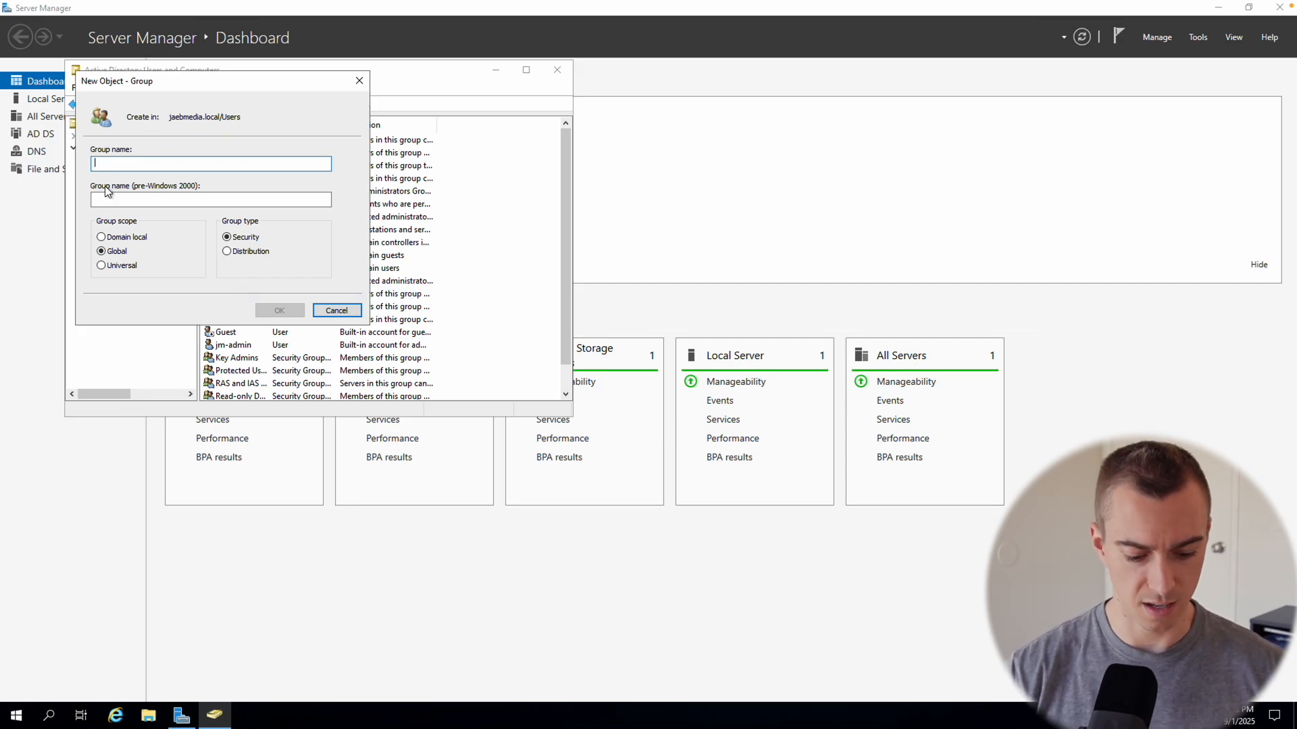
pyautogui.write('HR')
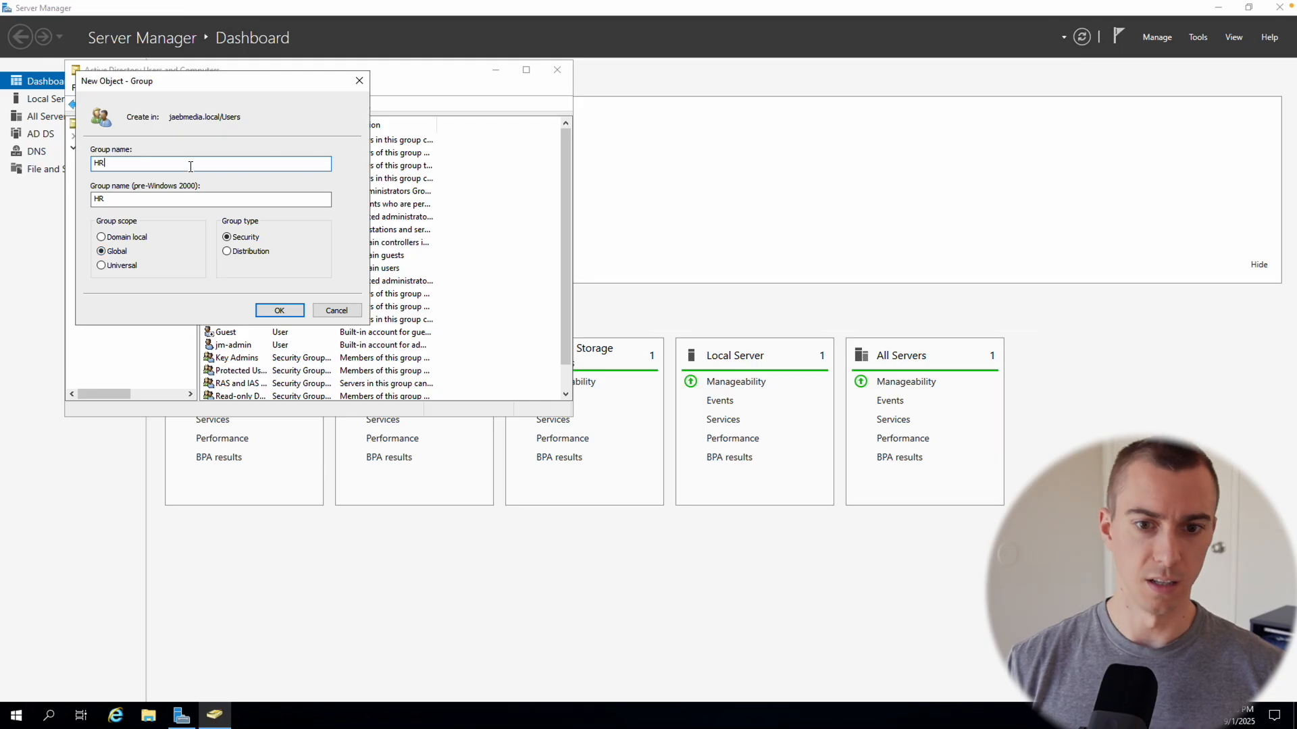
pyautogui.click(279, 312)
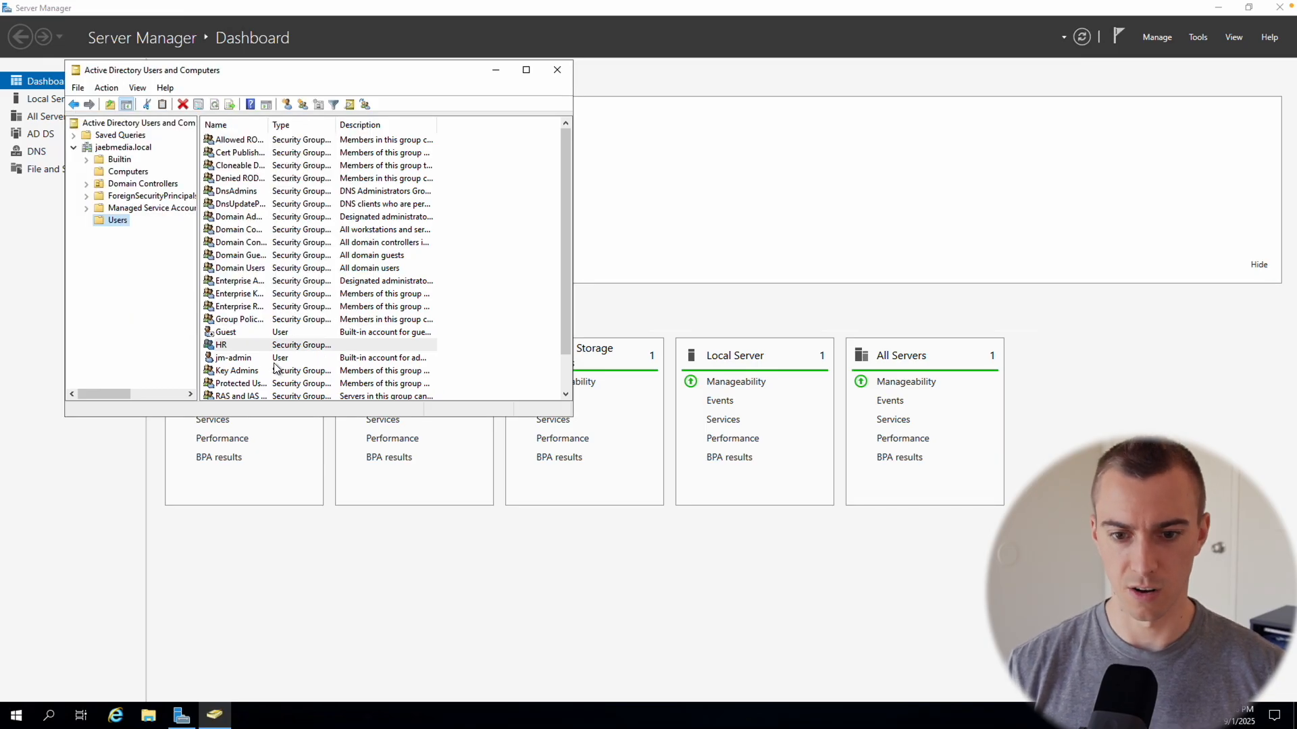
# - Check the HR group's member list without changing it, and close Active Directory Users and Computers
pyautogui.doubleClick(241, 344)
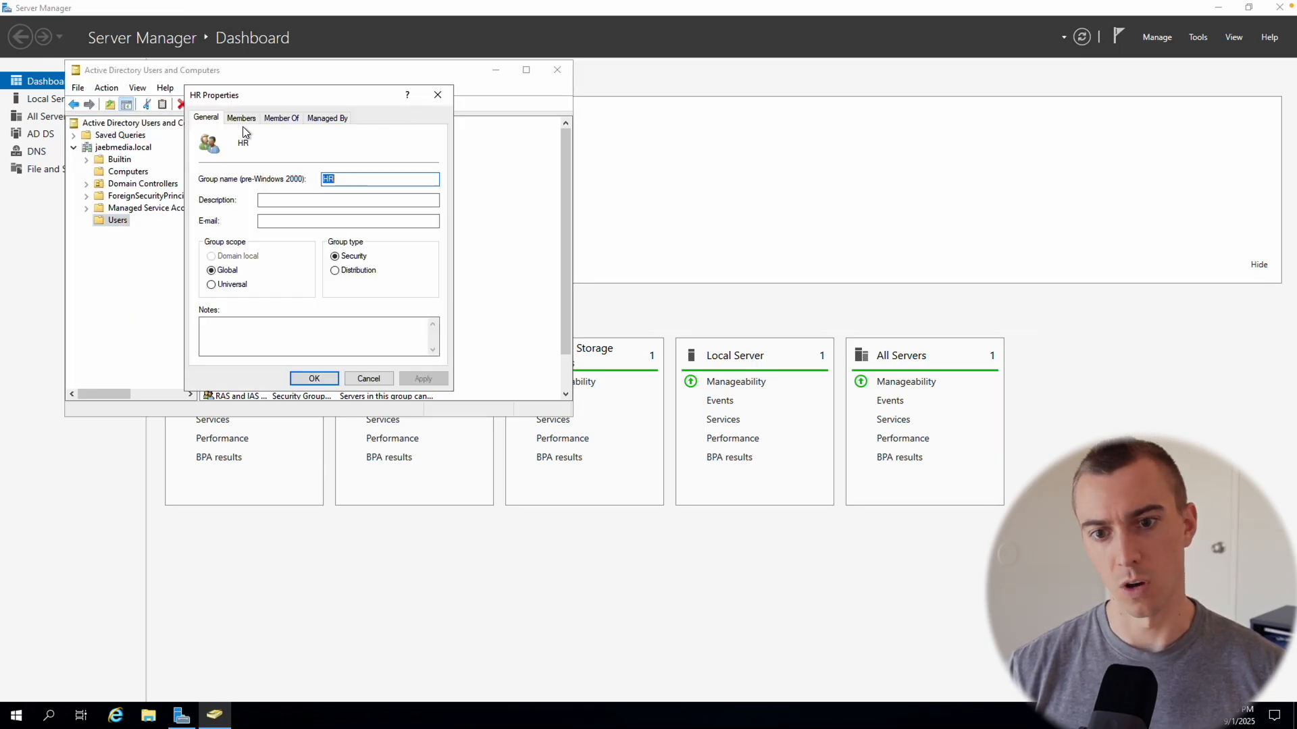
pyautogui.click(242, 118)
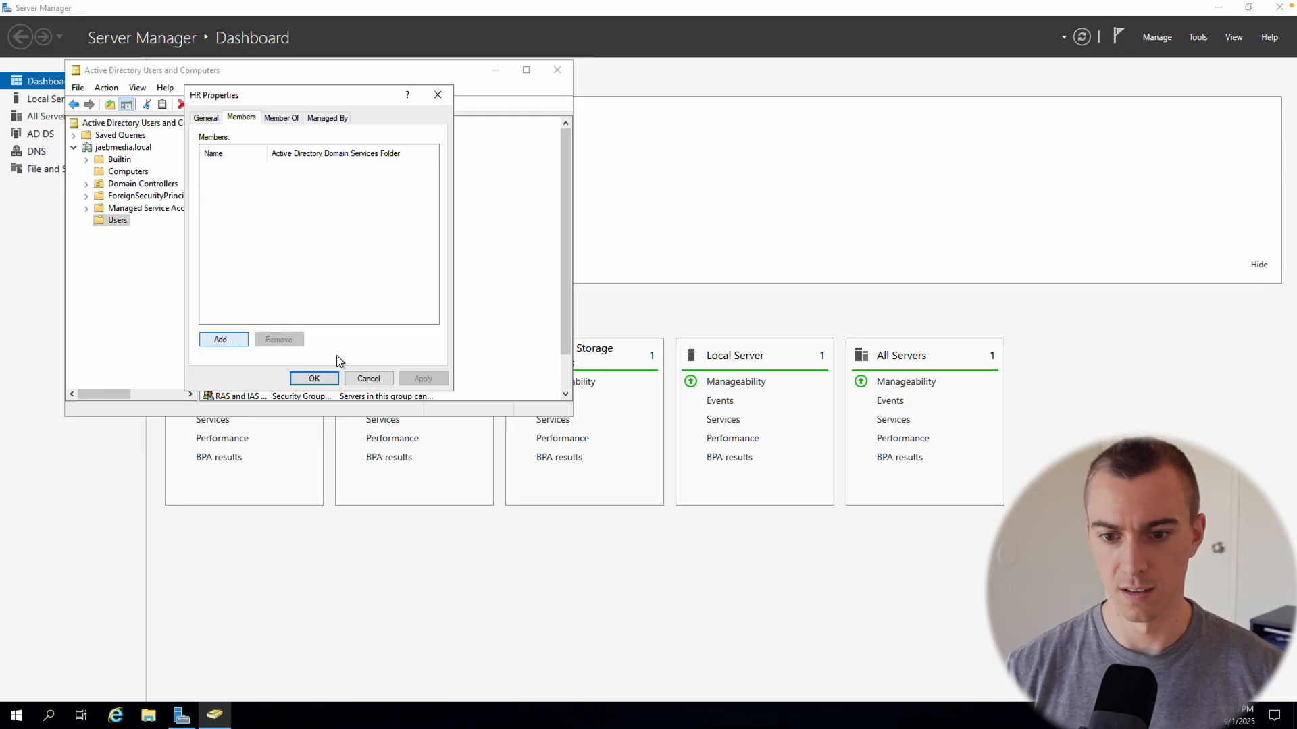
pyautogui.click(364, 379)
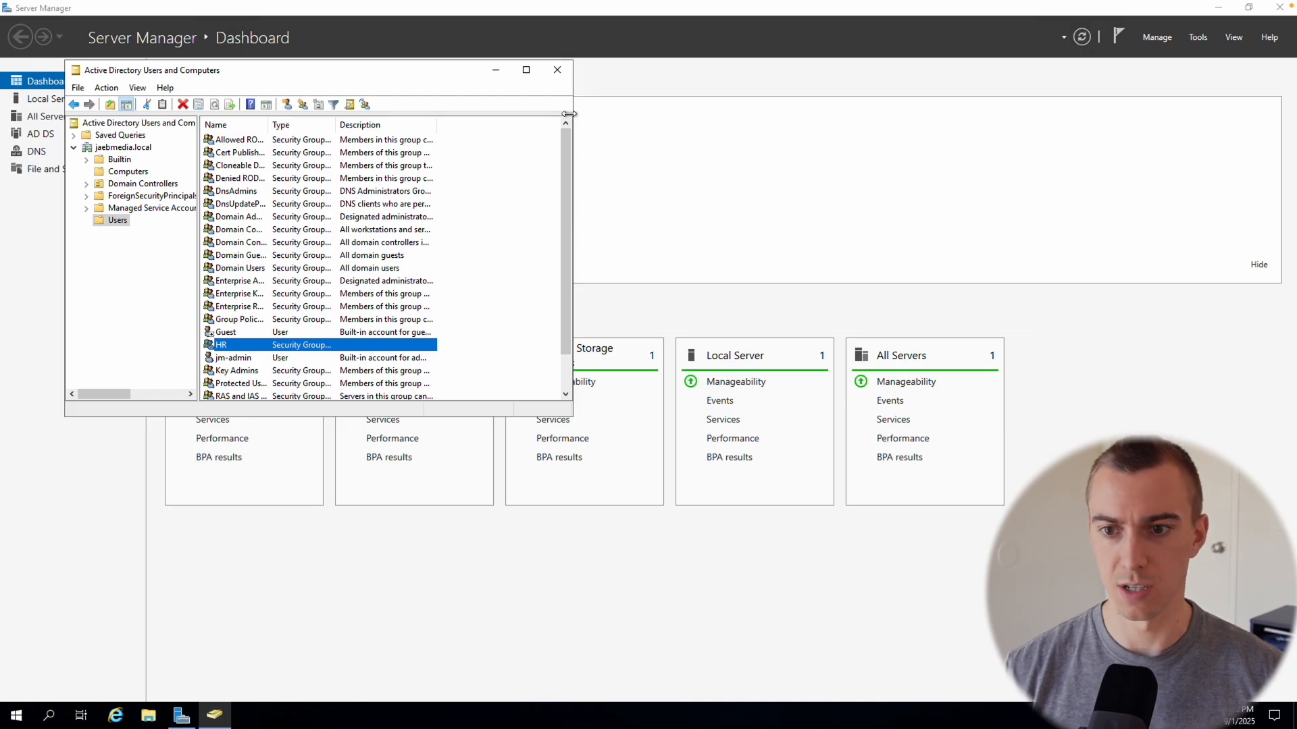
pyautogui.click(557, 75)
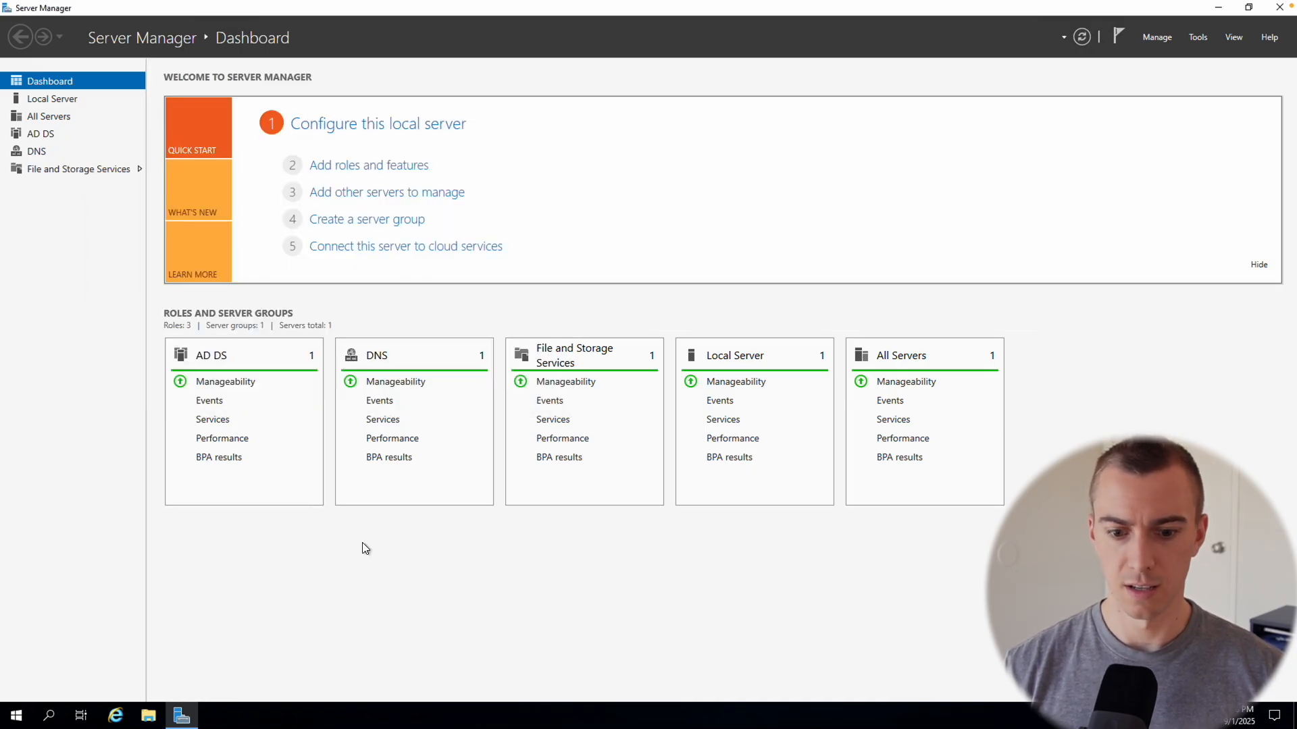
# - Find and open the Group Policy Management console
pyautogui.click(48, 716)
pyautogui.write('gp')
pyautogui.press('BackSpace')
pyautogui.write('r')
pyautogui.click(109, 343)
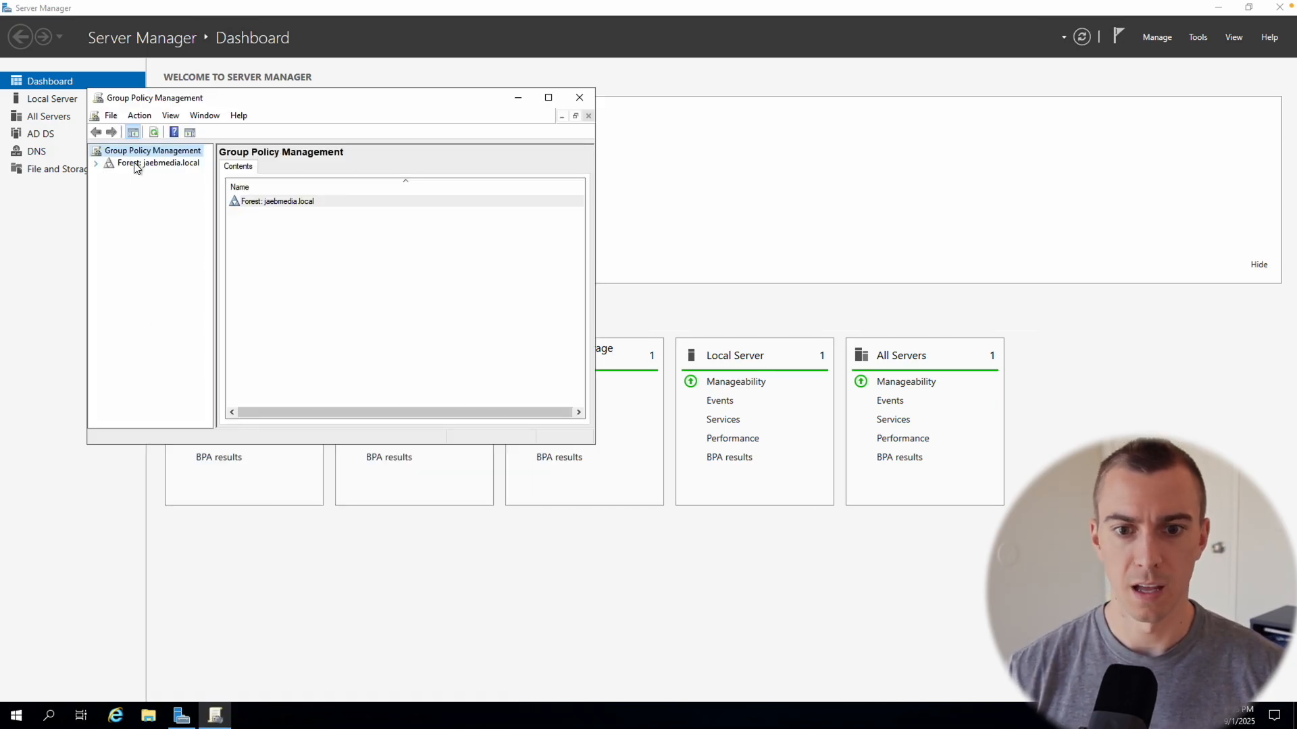
# - Expand the jaebmedia.local forest down to its domain and examine the scope of the Default Domain Policy
pyautogui.click(137, 165)
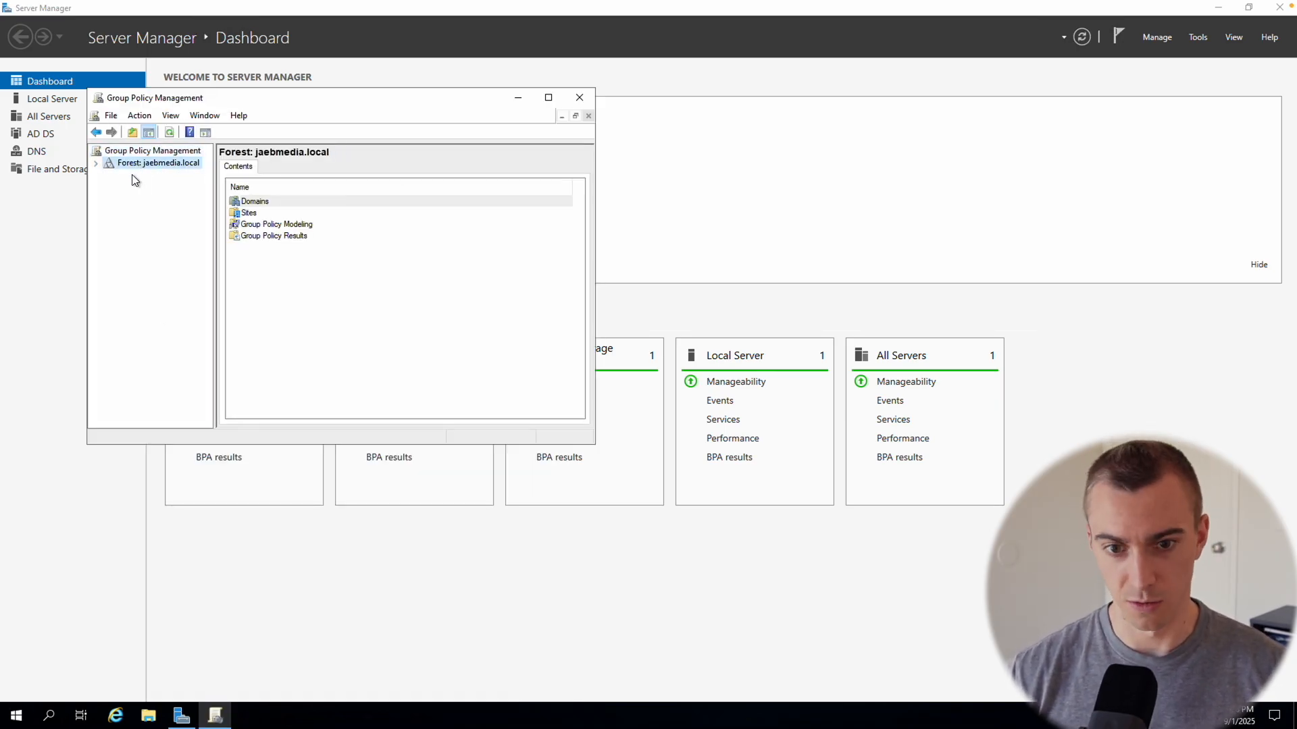
pyautogui.click(96, 164)
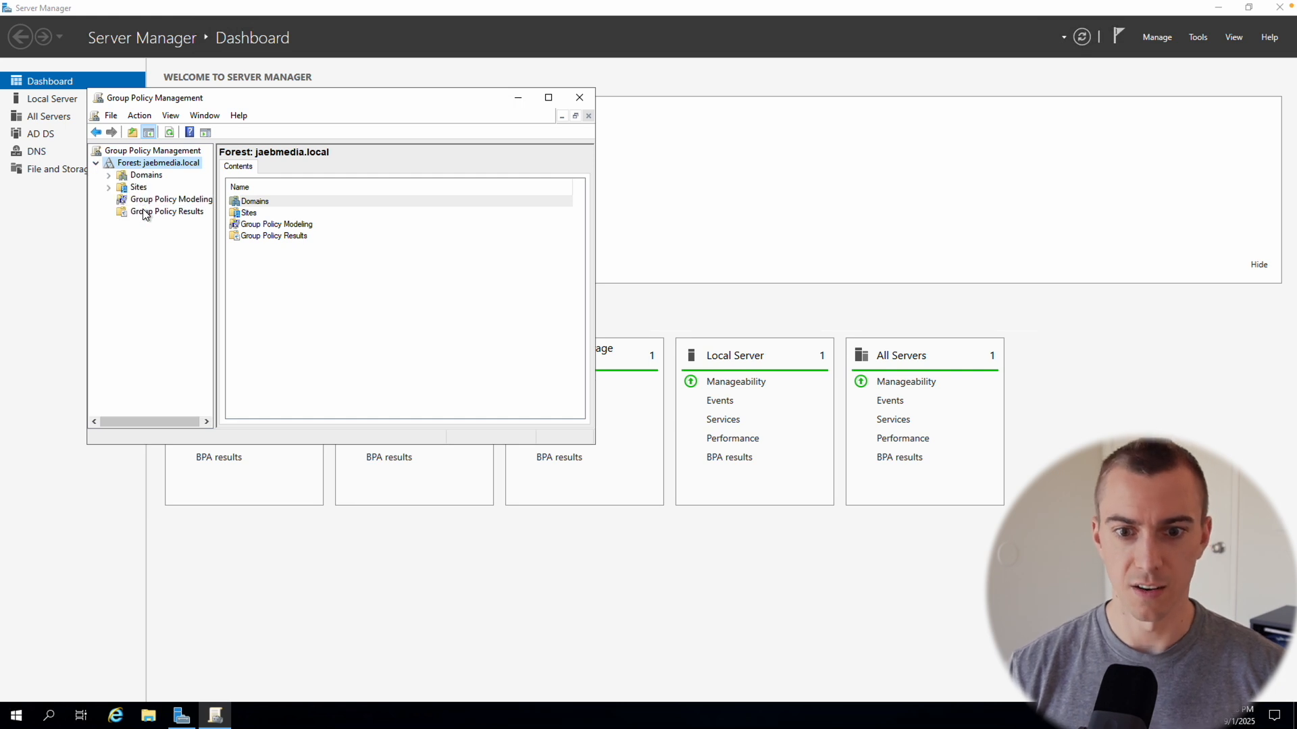
pyautogui.click(109, 187)
pyautogui.click(109, 175)
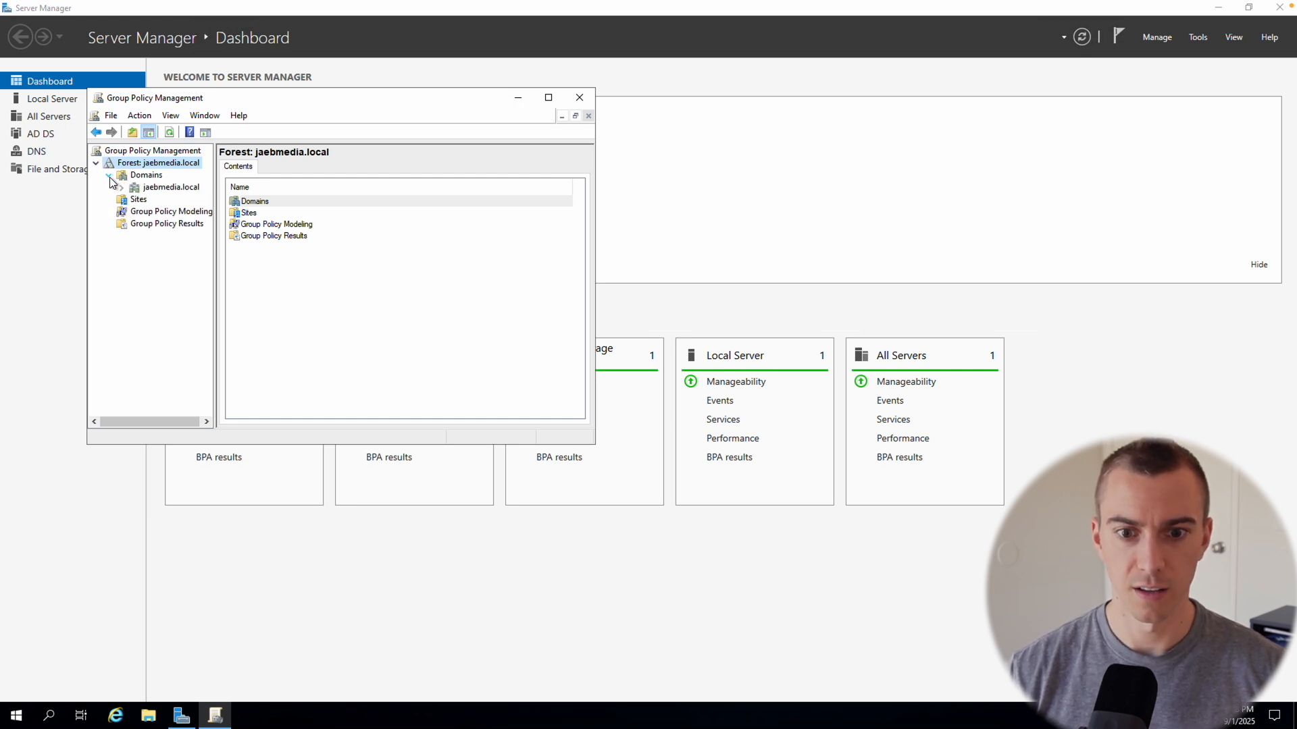
pyautogui.click(168, 187)
pyautogui.click(121, 187)
pyautogui.click(162, 200)
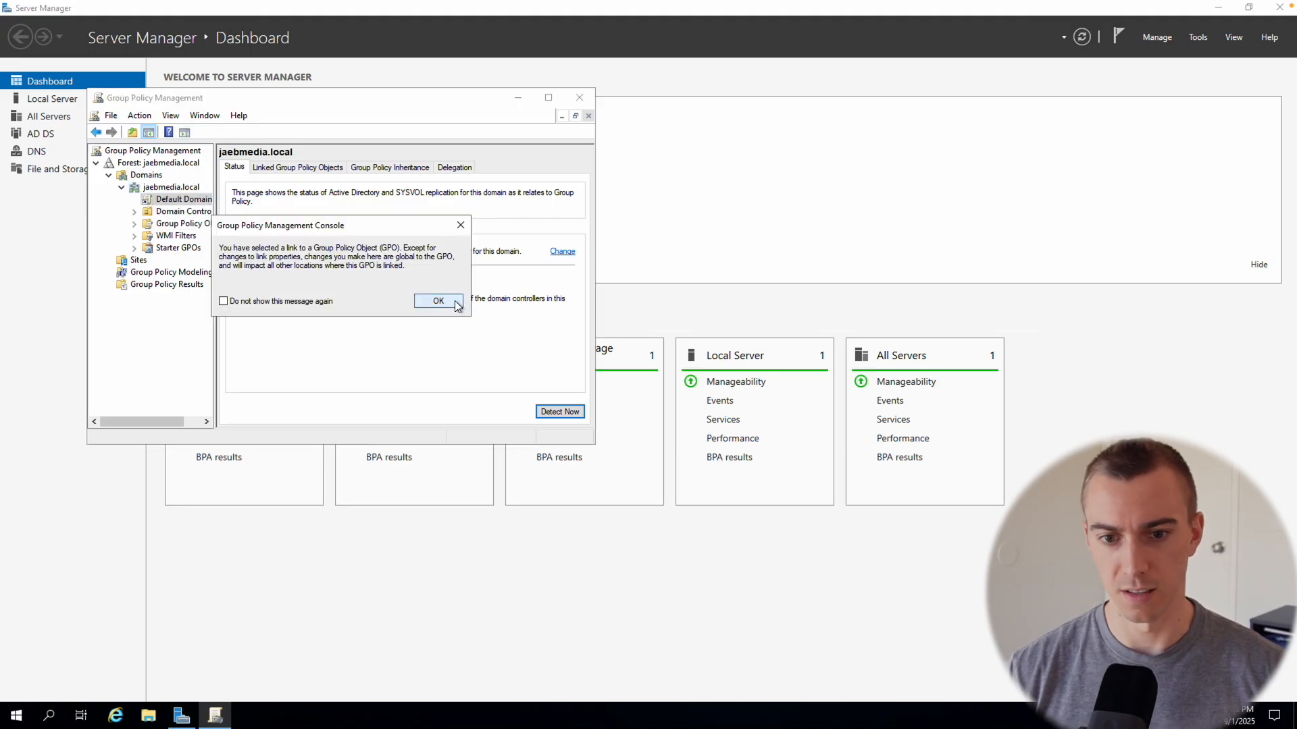
pyautogui.click(446, 301)
pyautogui.click(150, 223)
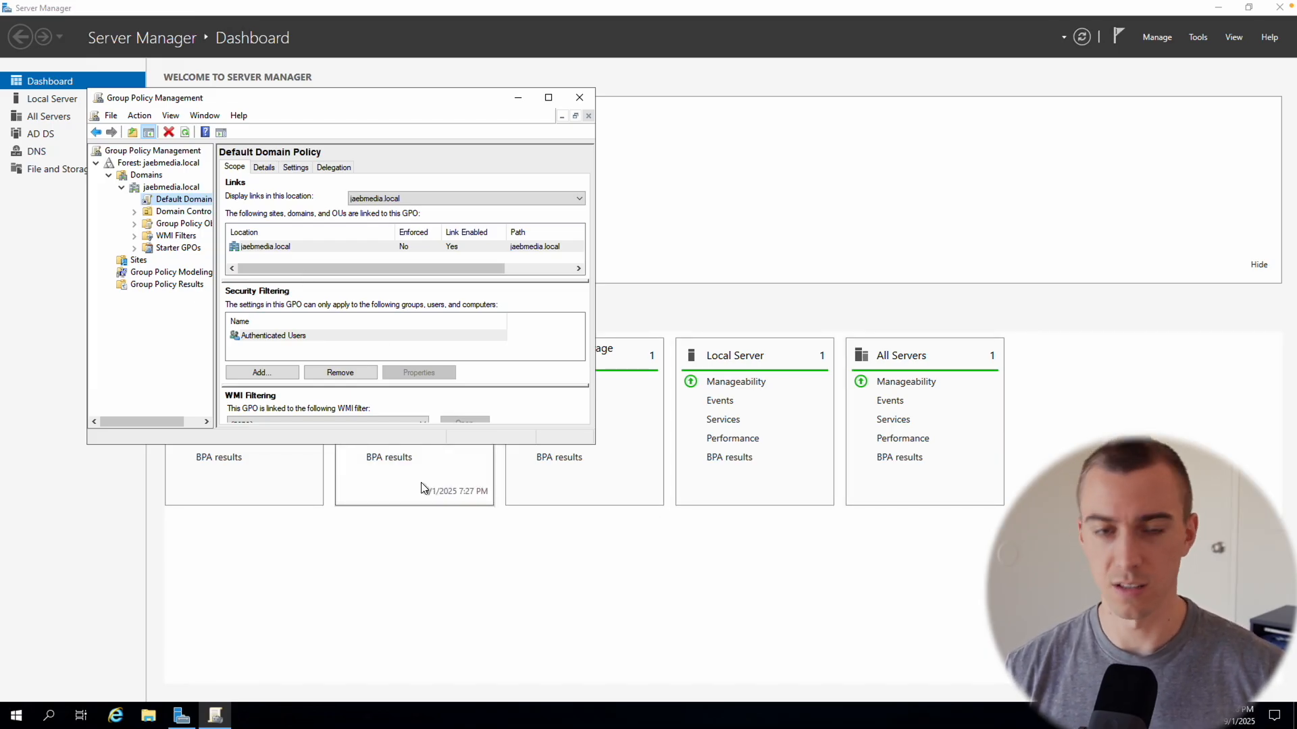
# - Switch to Microsoft Edge, review the README of simeononsecurity's Standalone-Windows-Server-STIG-Script repository on GitHub, and download the repository as a ZIP
pyautogui.click(246, 617)
pyautogui.click(30, 724)
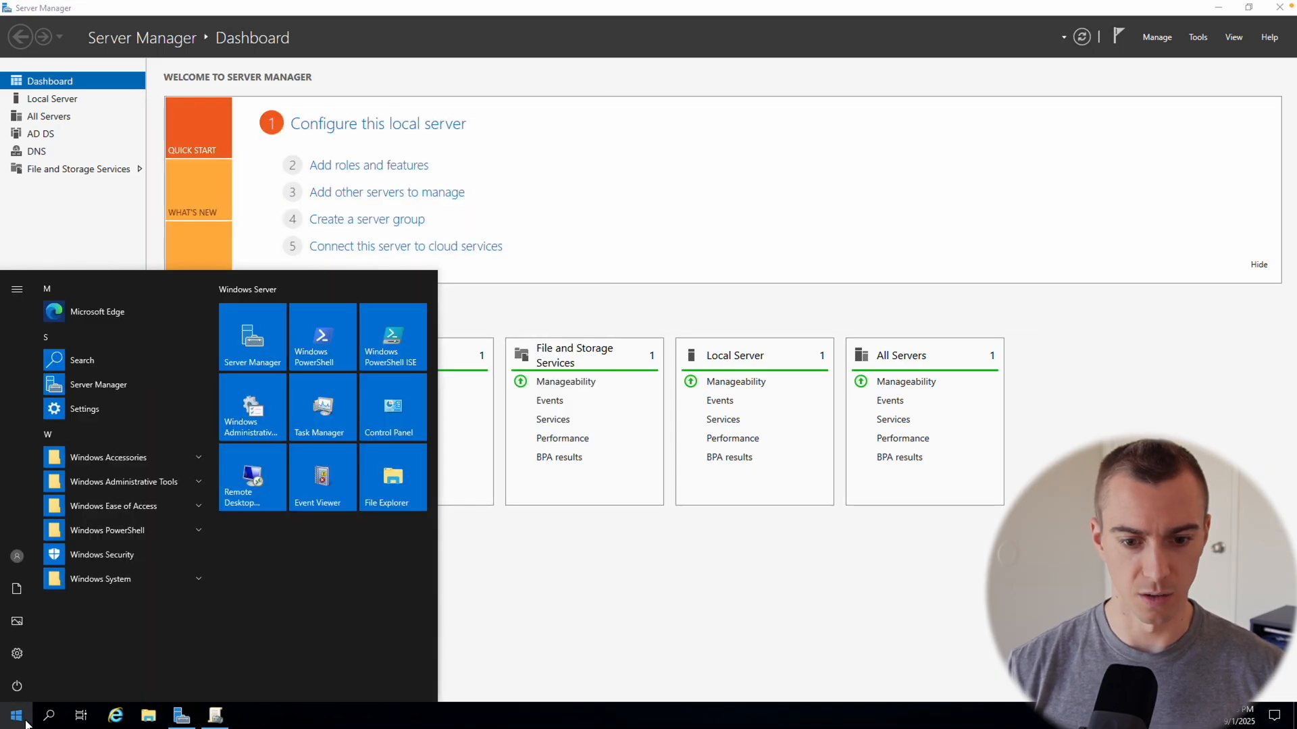
pyautogui.click(89, 312)
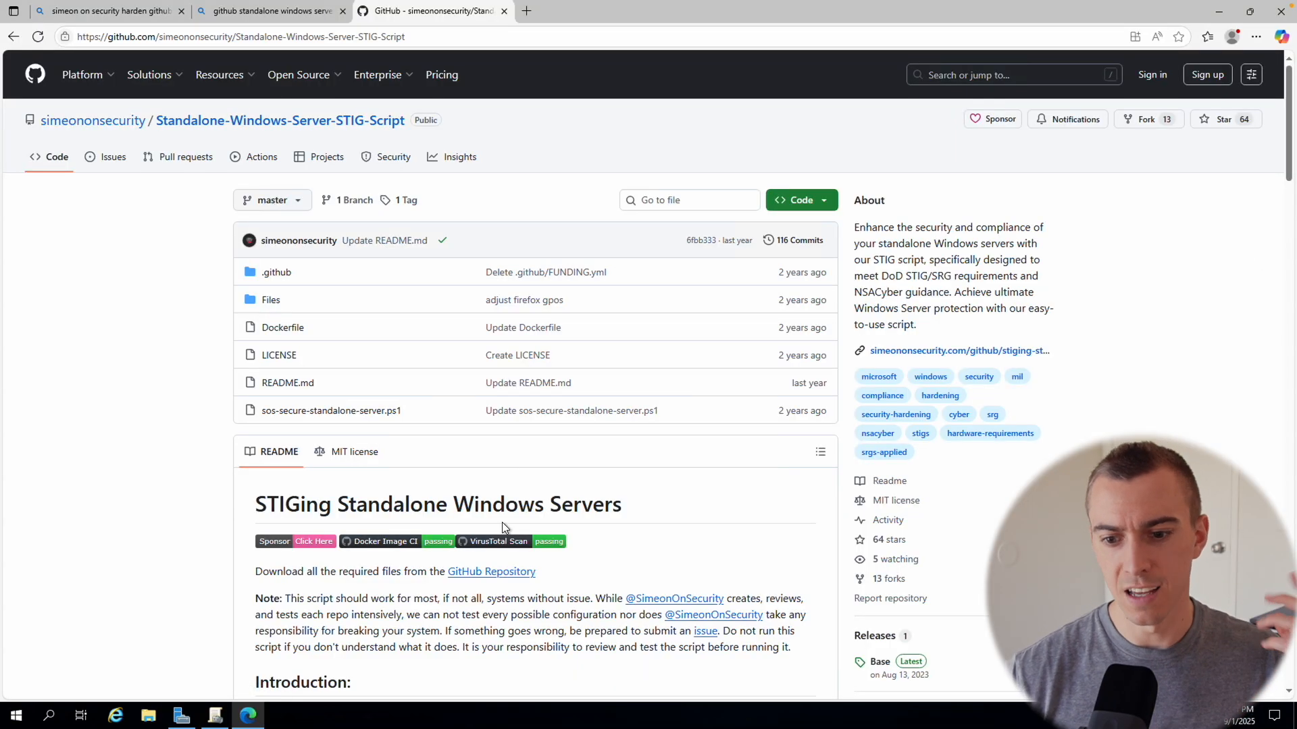
pyautogui.scroll(-5, 721, 533)
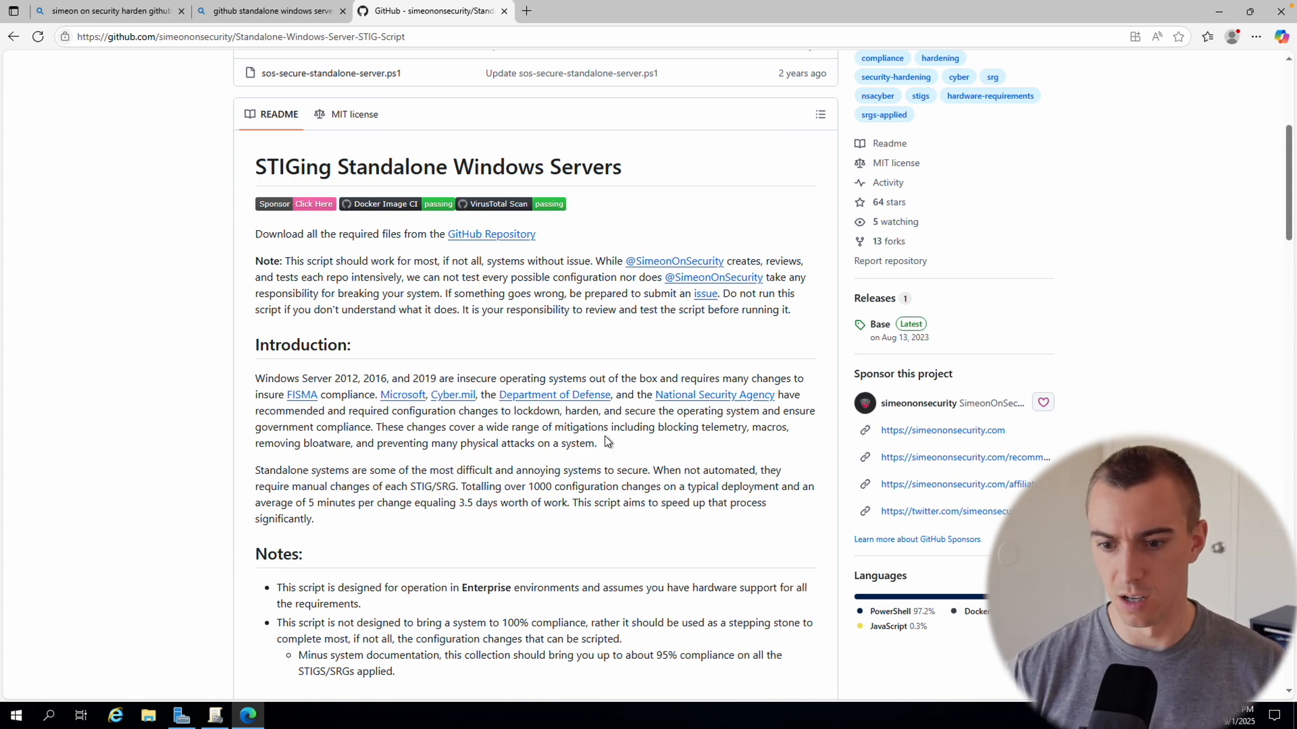
pyautogui.scroll(-3, 538, 544)
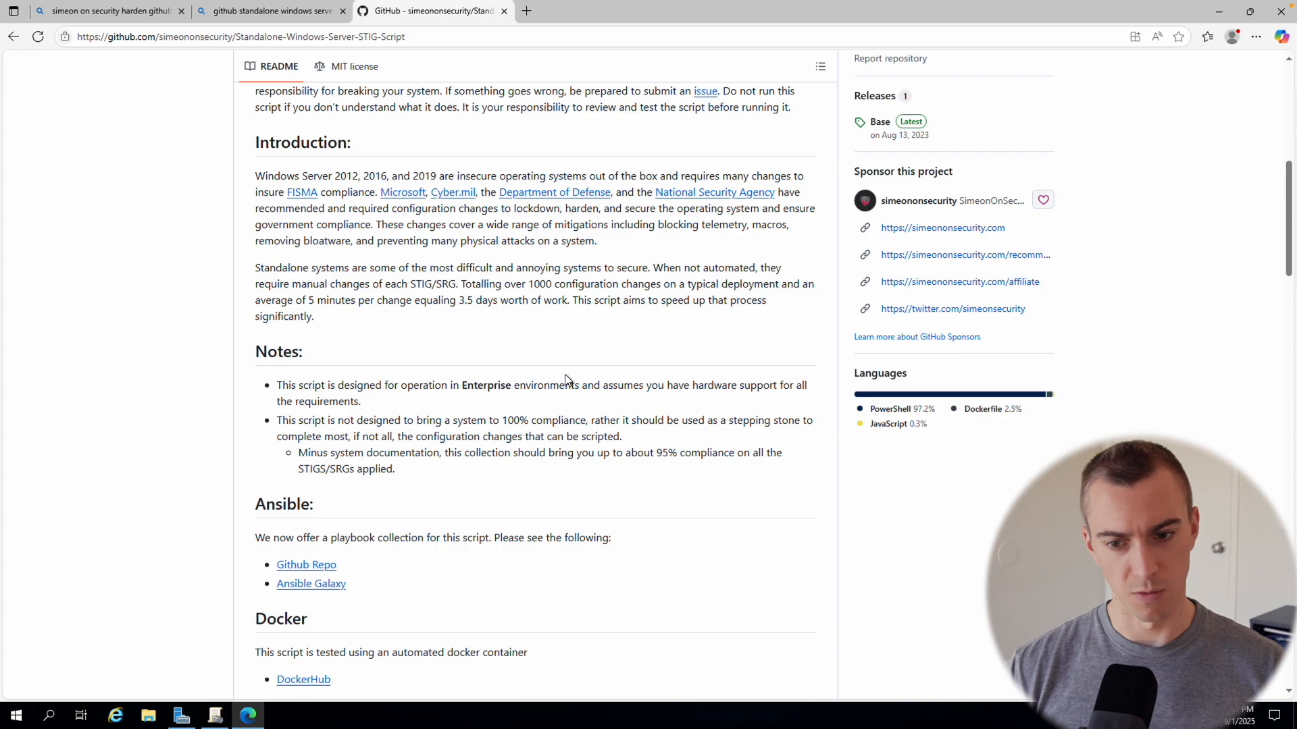
pyautogui.scroll(7, 788, 359)
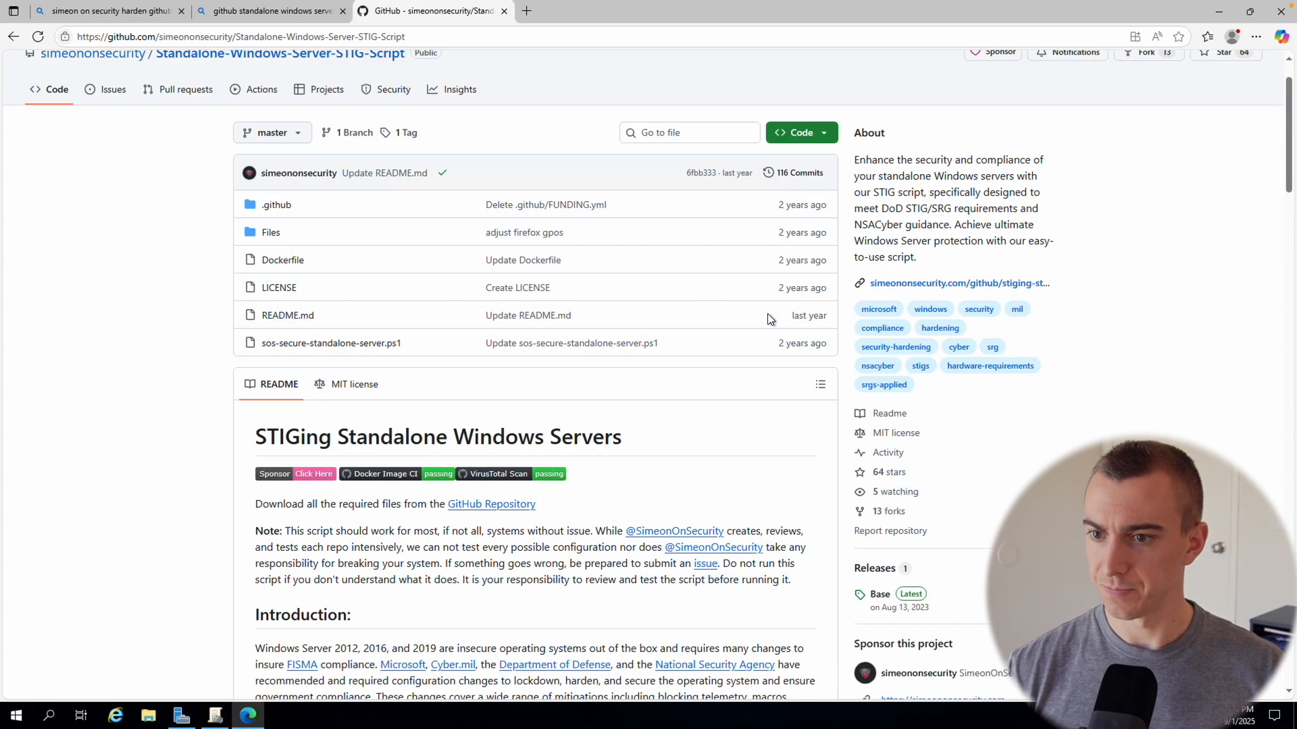
pyautogui.click(777, 133)
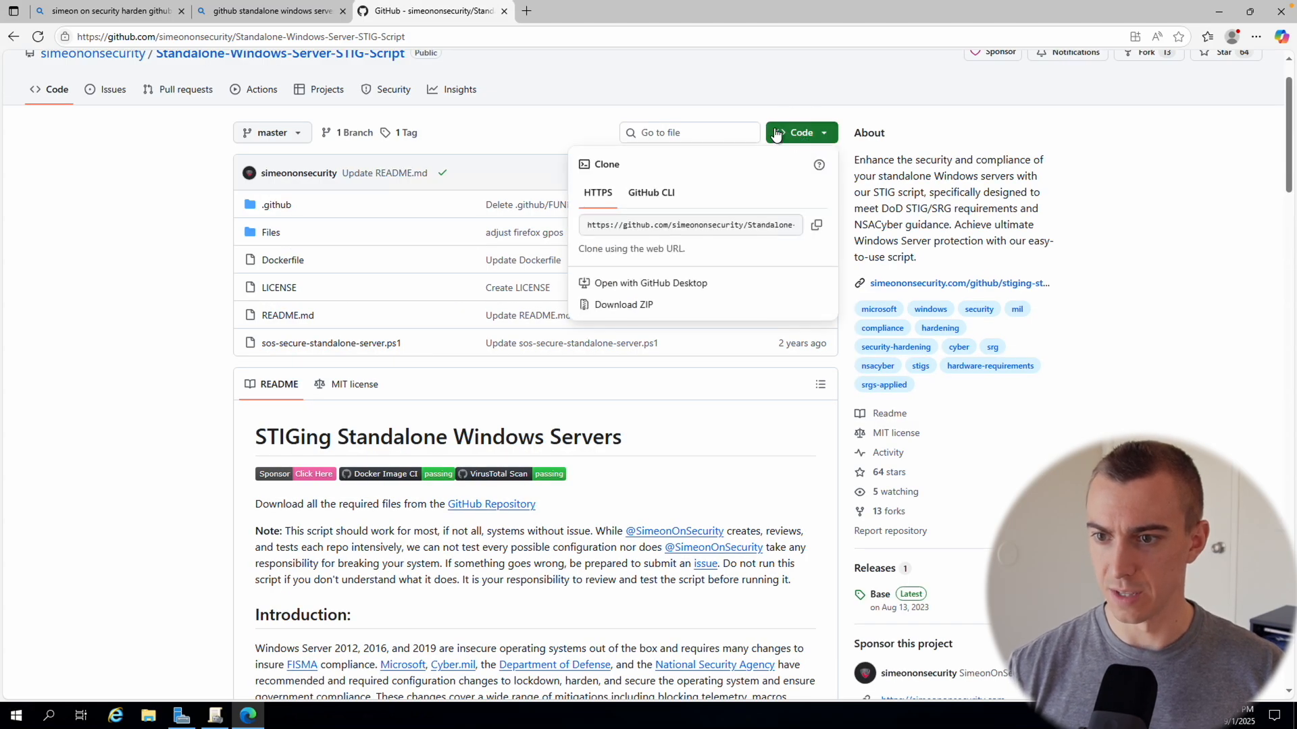
pyautogui.click(625, 306)
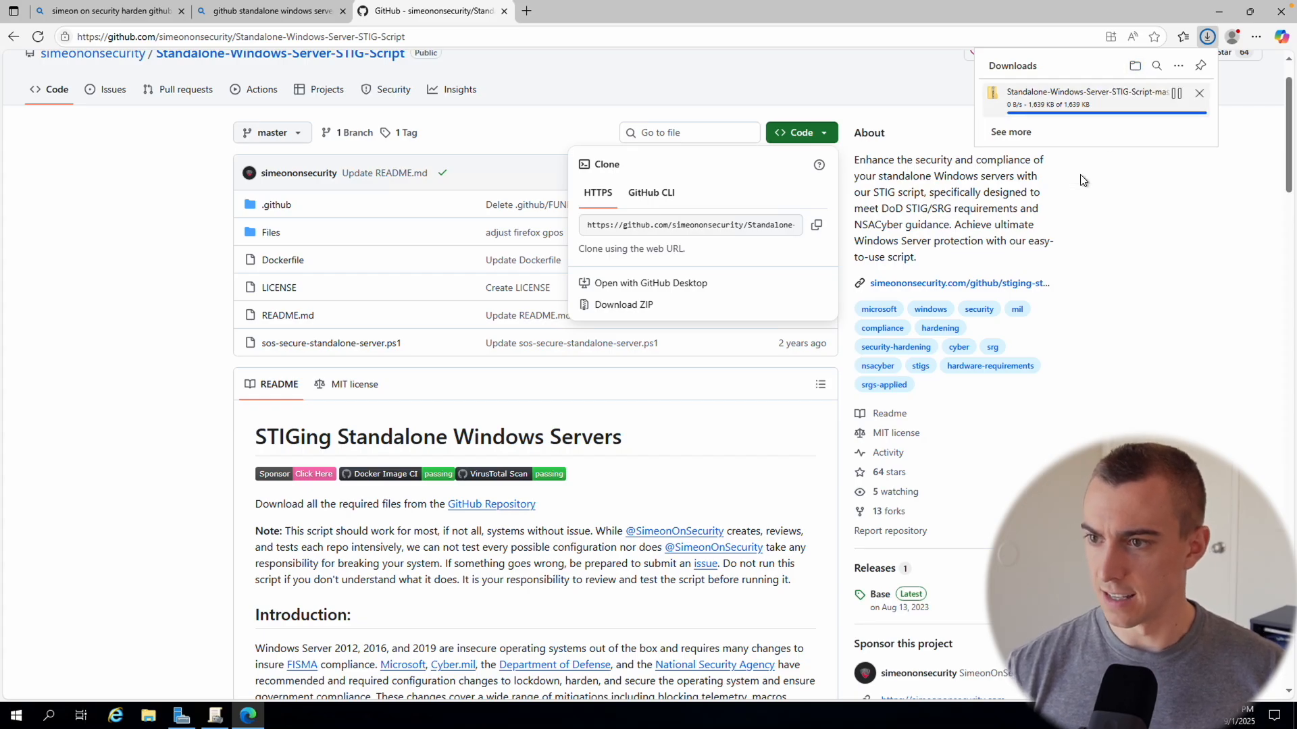
# - Show the downloaded ZIP in the Downloads folder and rename it to Windows-Script
pyautogui.click(1134, 66)
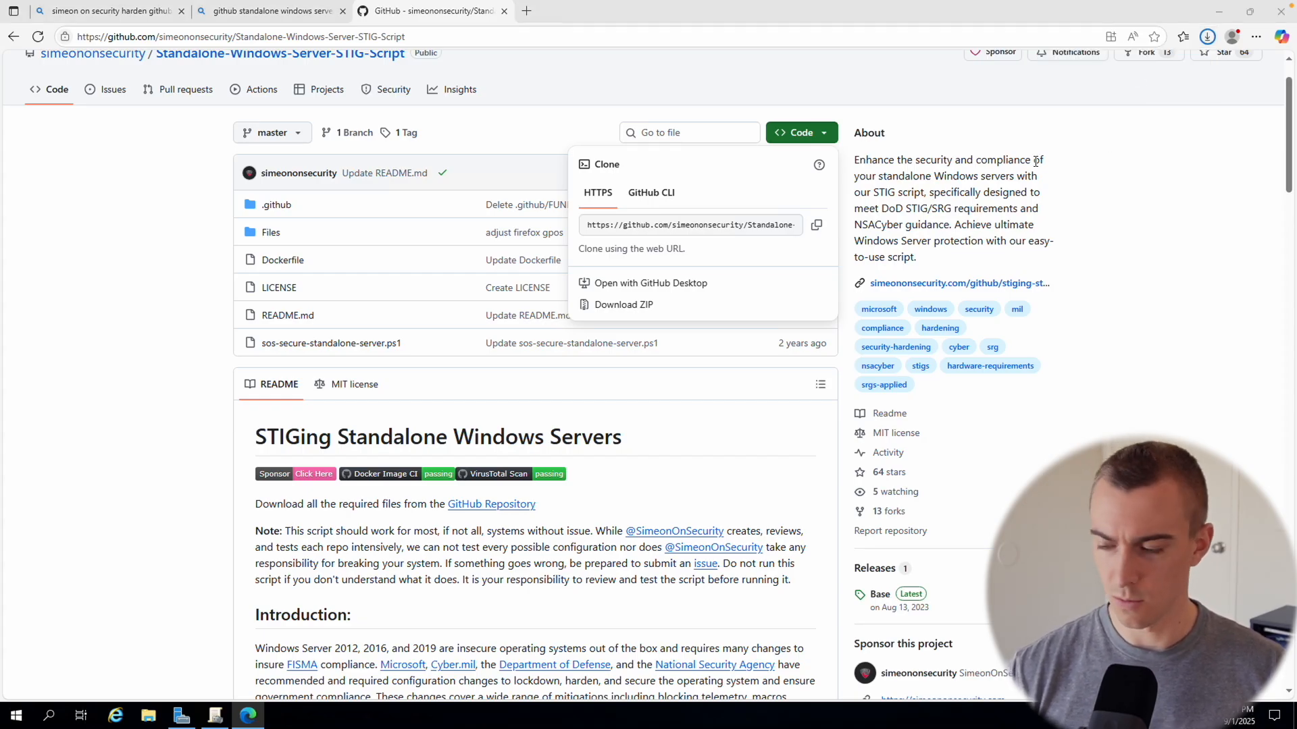
pyautogui.click(472, 231)
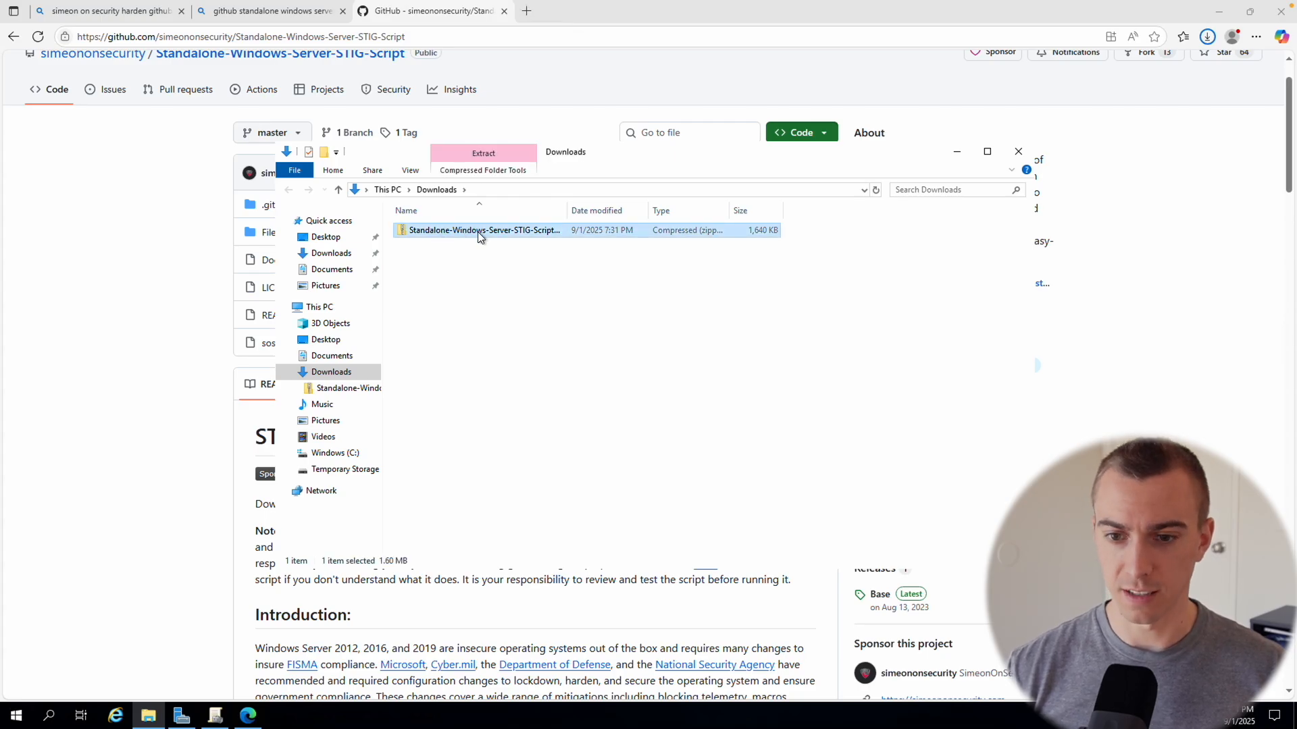
pyautogui.press('F2')
pyautogui.write('Windows')
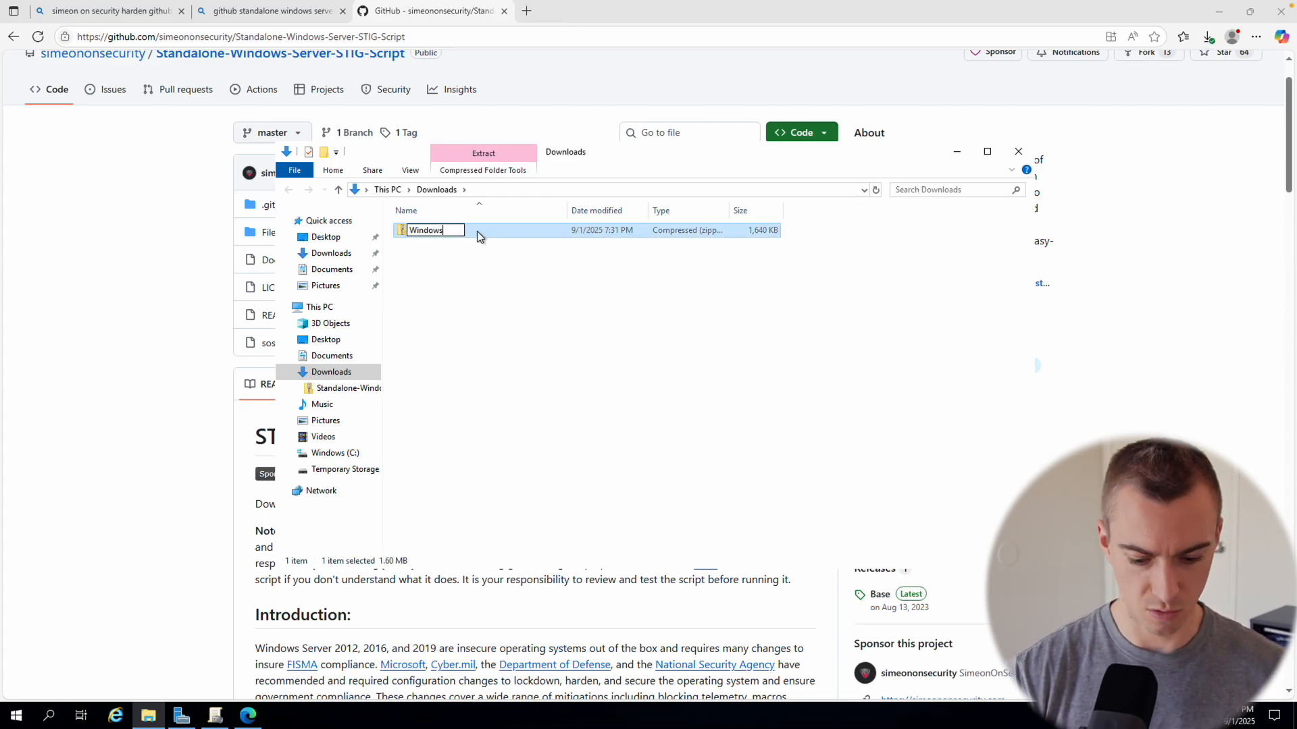
pyautogui.write('-Script')
pyautogui.click(439, 266)
# - Extract all files of the Windows-Script archive into the default folder Downloads\Windows-Script
pyautogui.click(447, 236)
pyautogui.rightClick(446, 234)
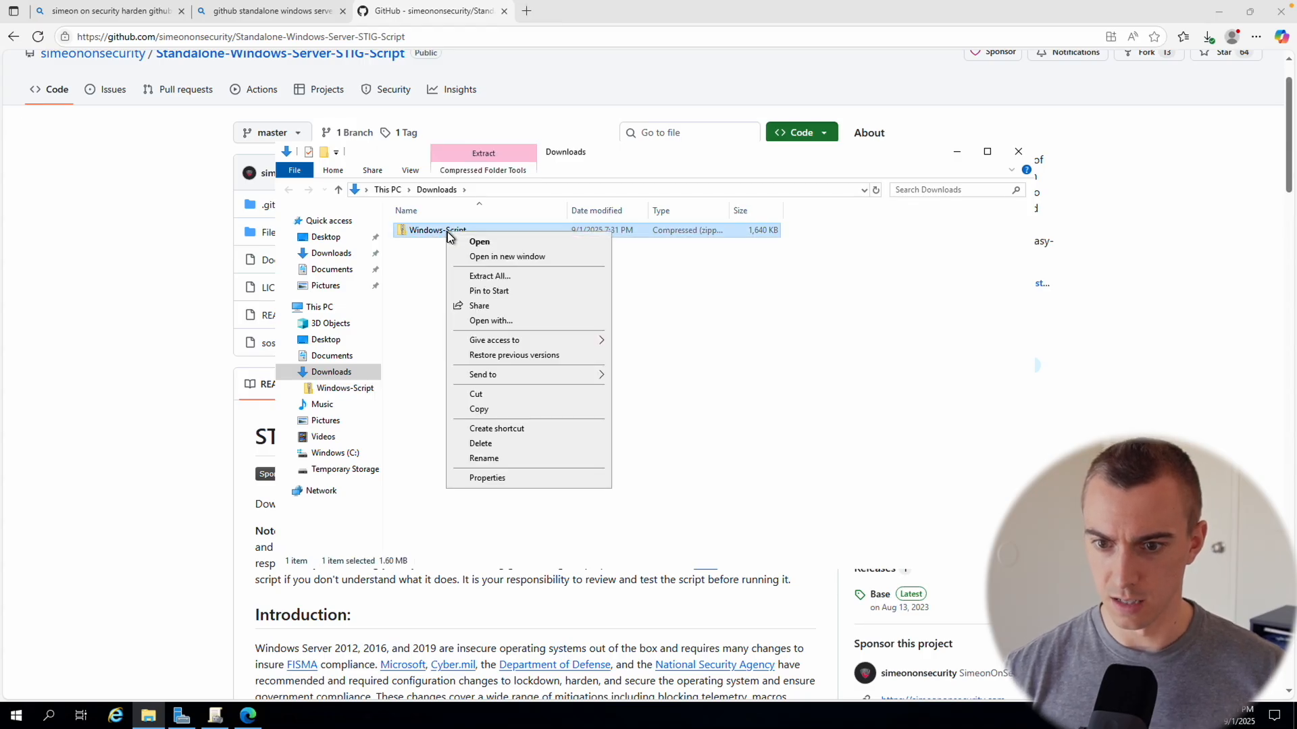
pyautogui.click(489, 276)
pyautogui.click(773, 487)
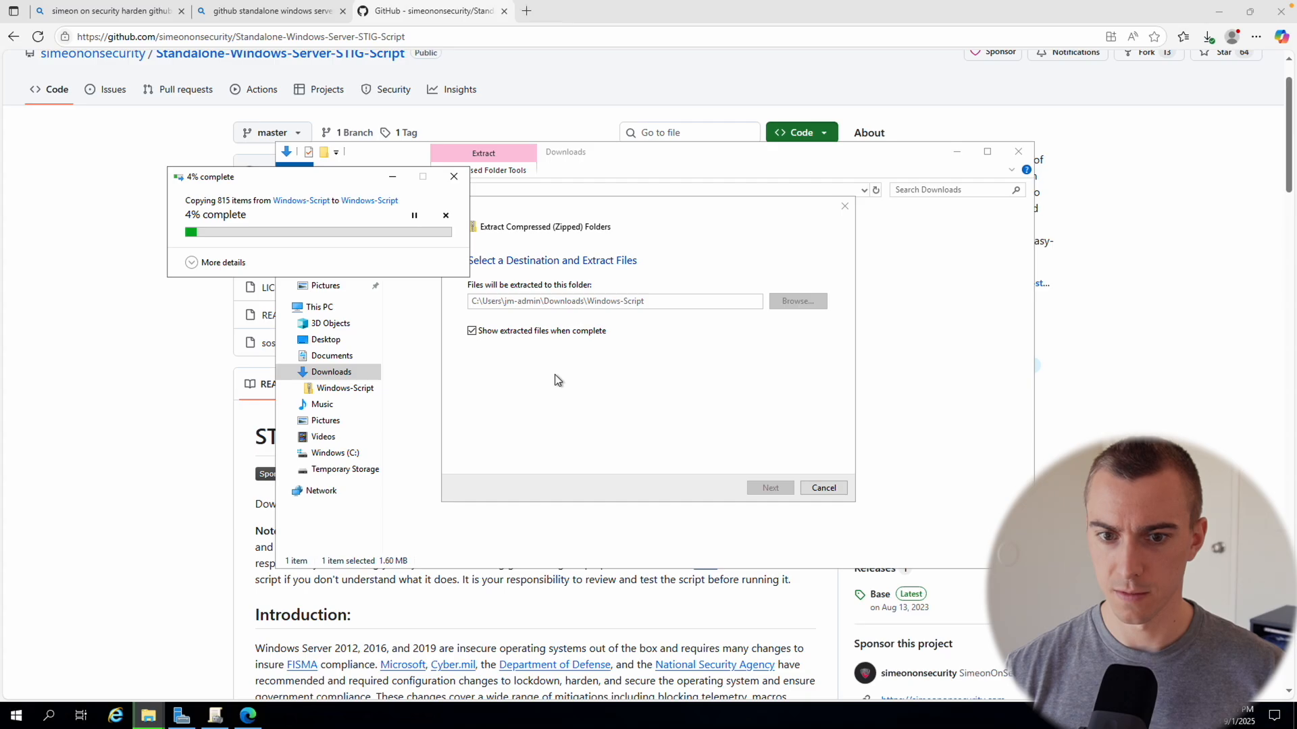
# - Close Edge and Group Policy Management, and select the sos-secure-standalone-server script inside the extracted Standalone-Windows-Server-STIG-Script-master folder
pyautogui.click(1280, 12)
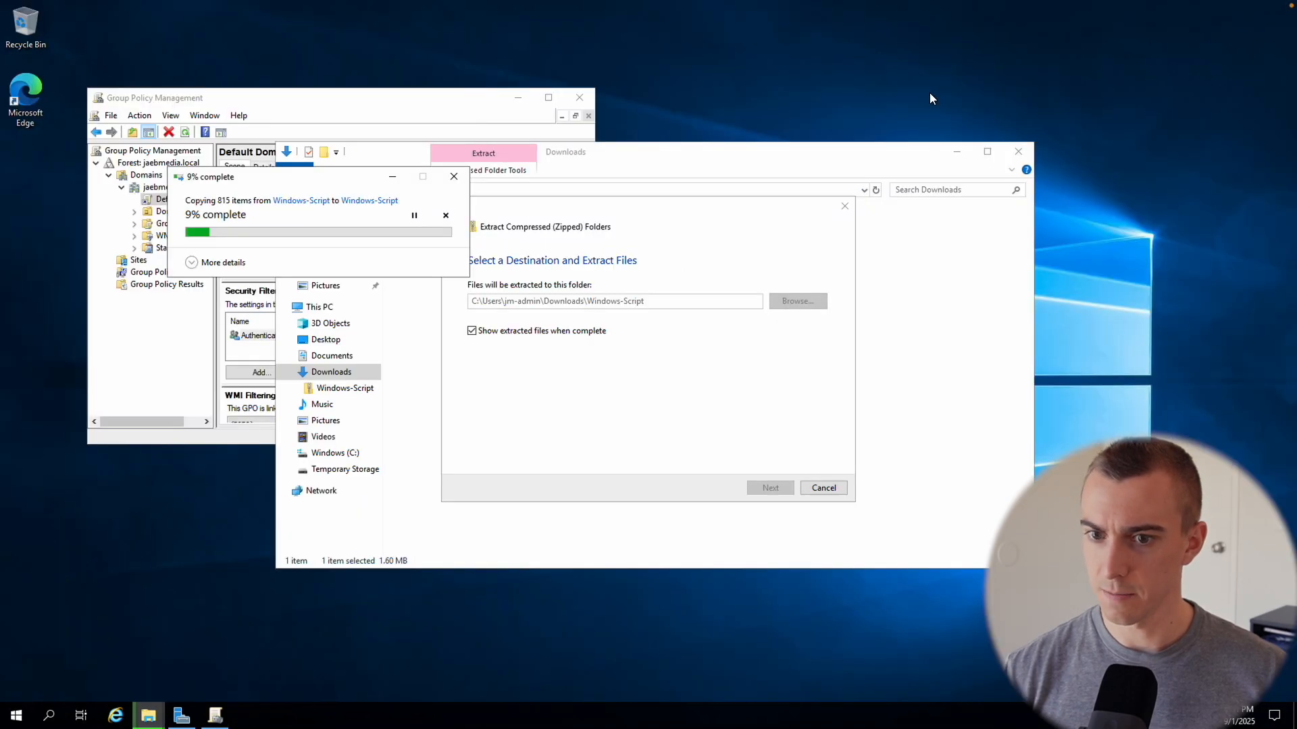
pyautogui.click(579, 98)
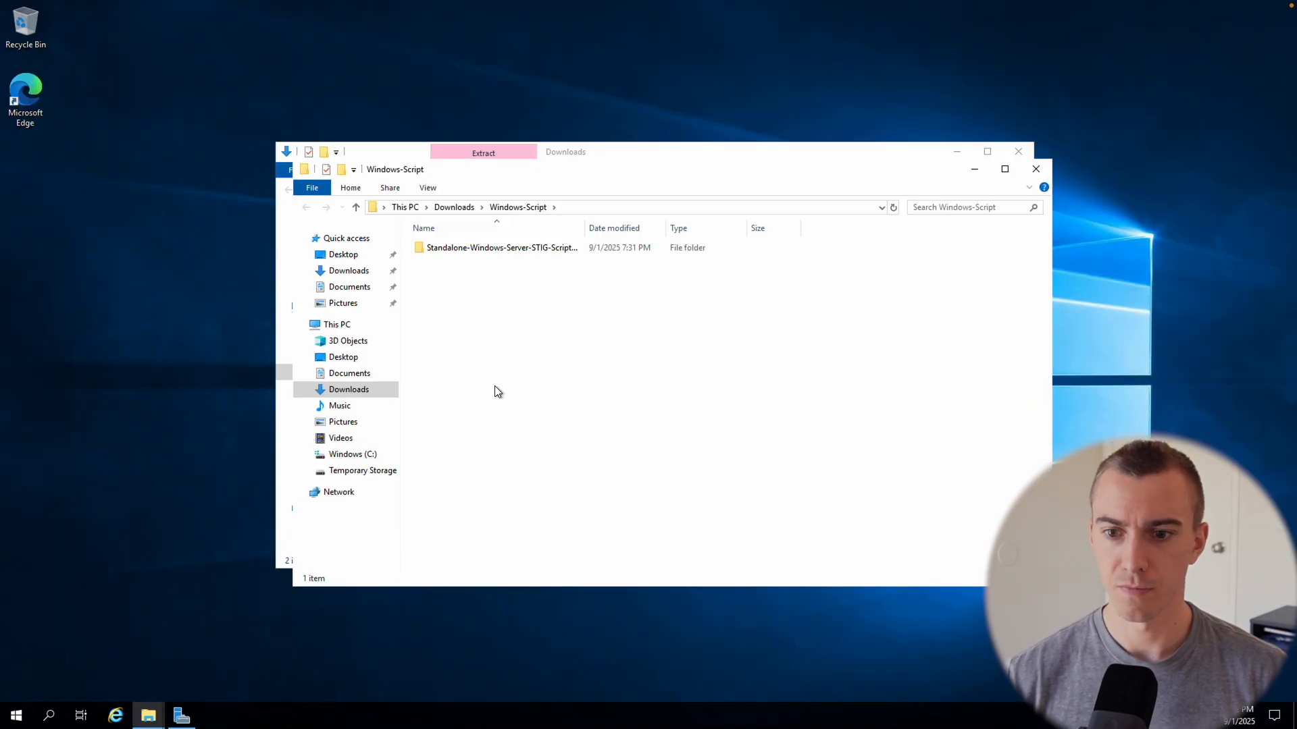
pyautogui.doubleClick(477, 248)
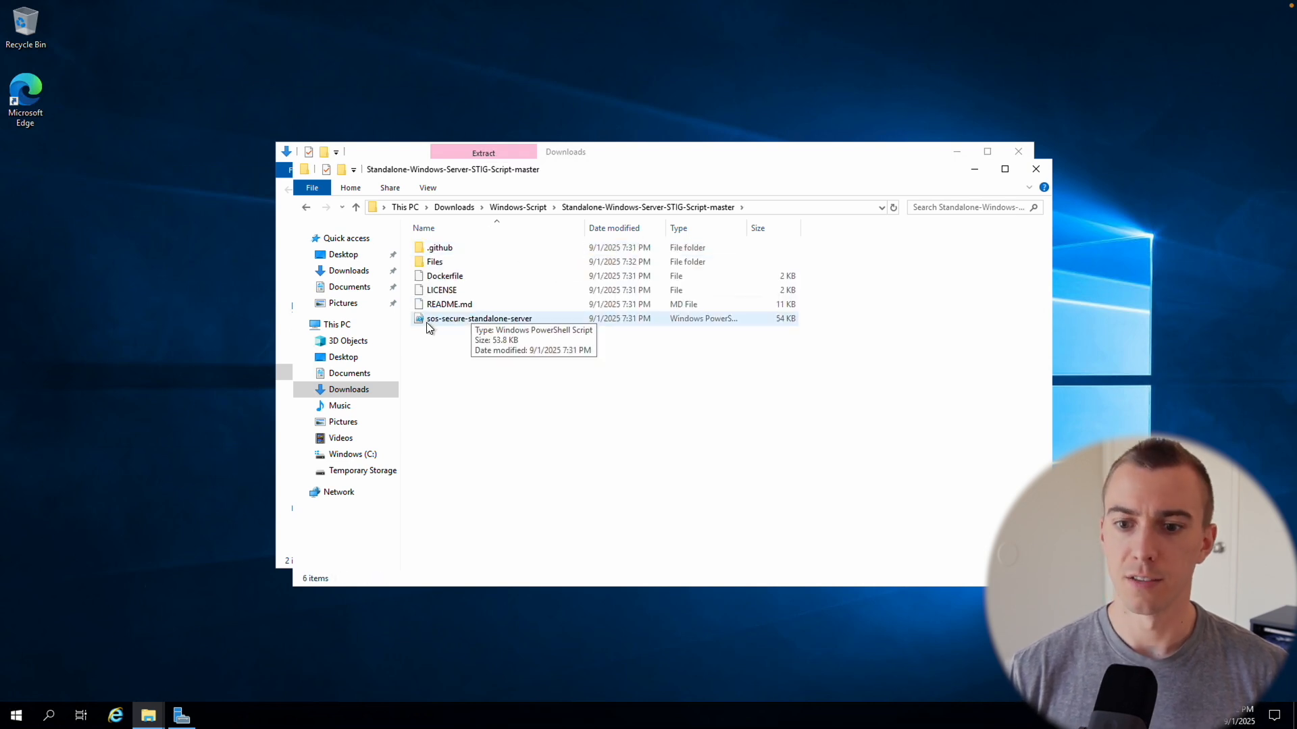
pyautogui.click(470, 320)
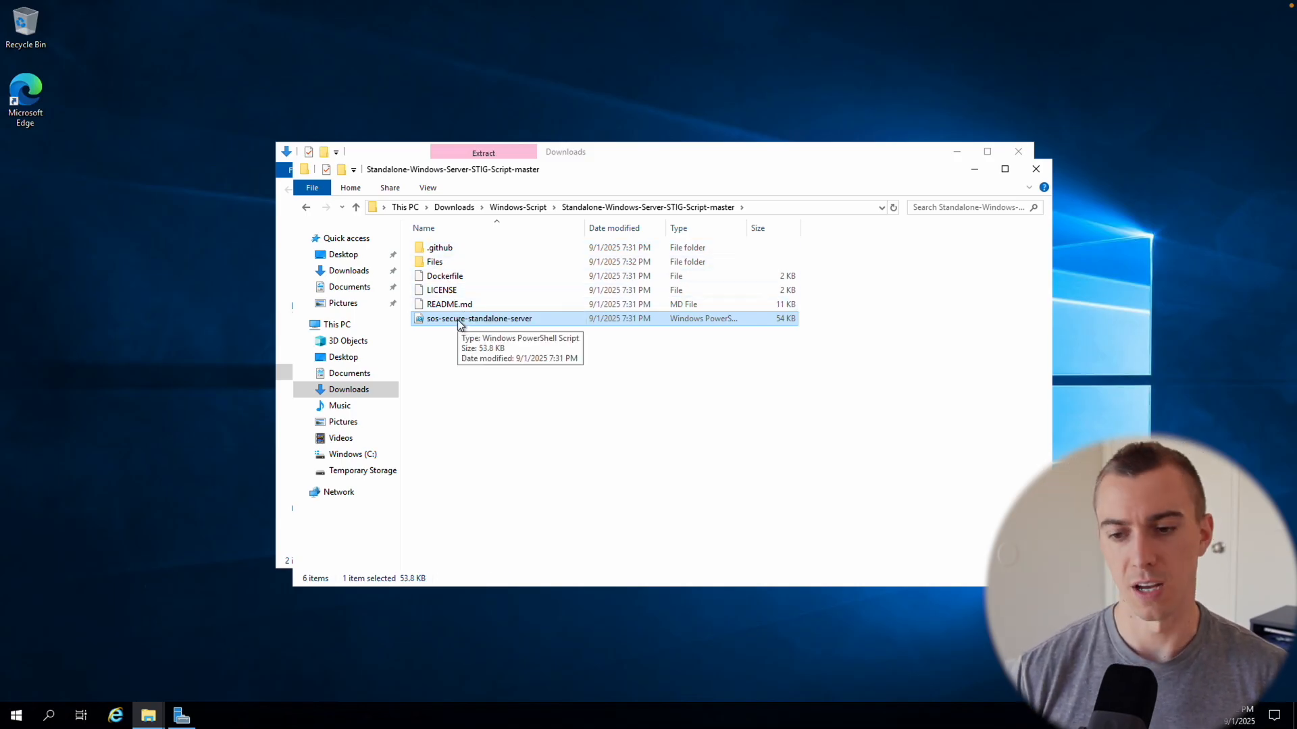
# - Open Windows PowerShell, change to the Downloads directory with cd Downloads and list its contents
pyautogui.click(490, 369)
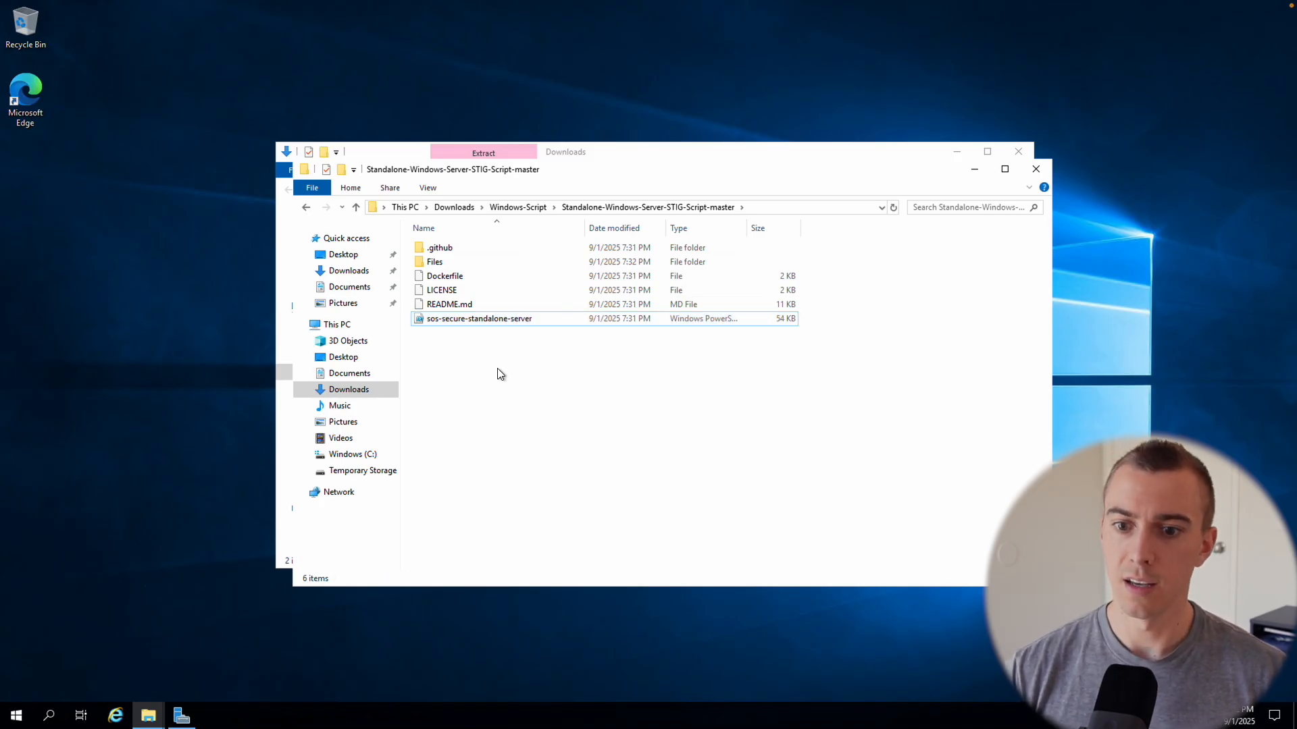
pyautogui.click(38, 722)
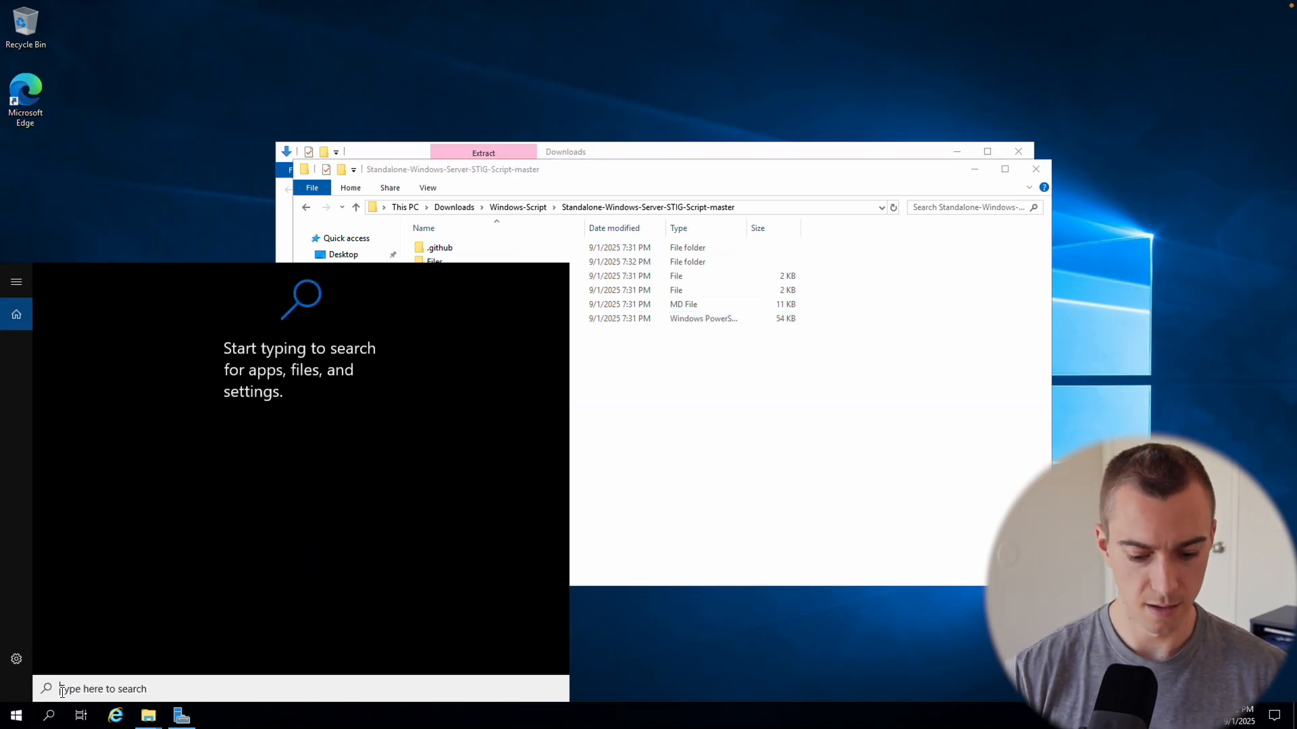
pyautogui.write('powershell')
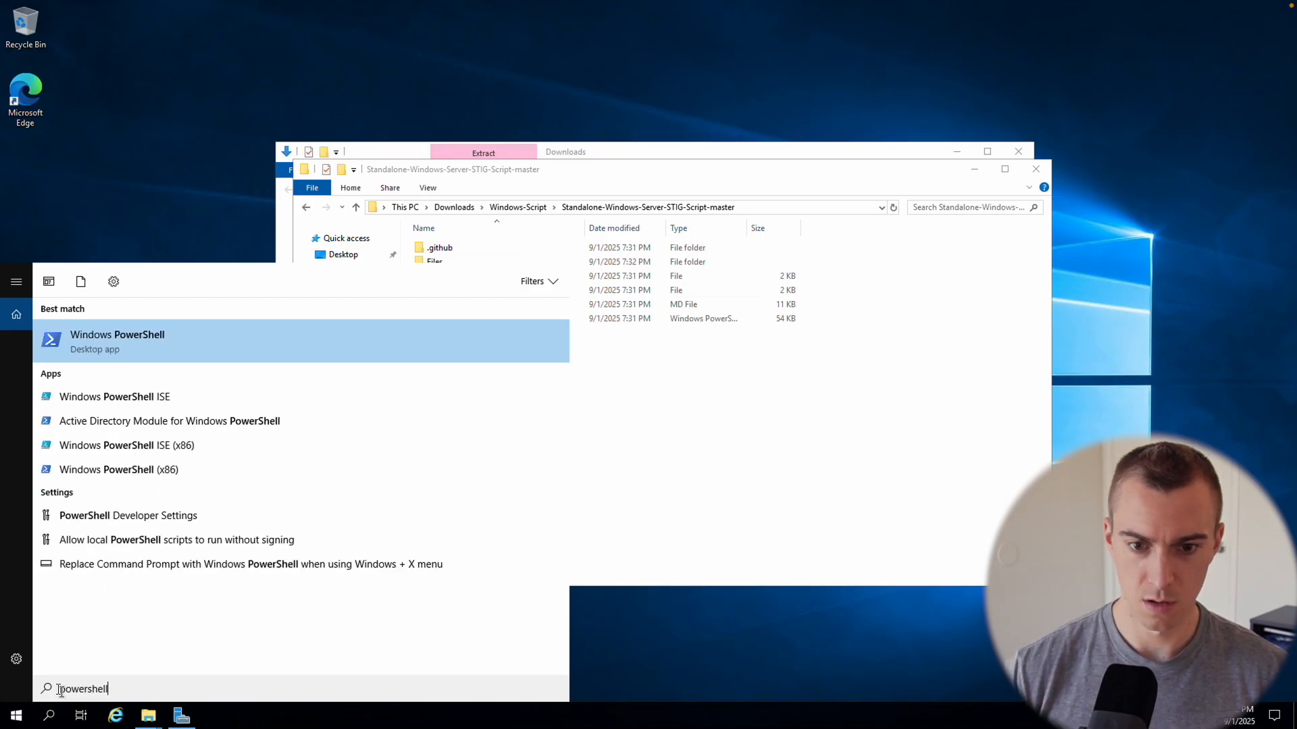
pyautogui.click(329, 339)
pyautogui.write('cd Downloads')
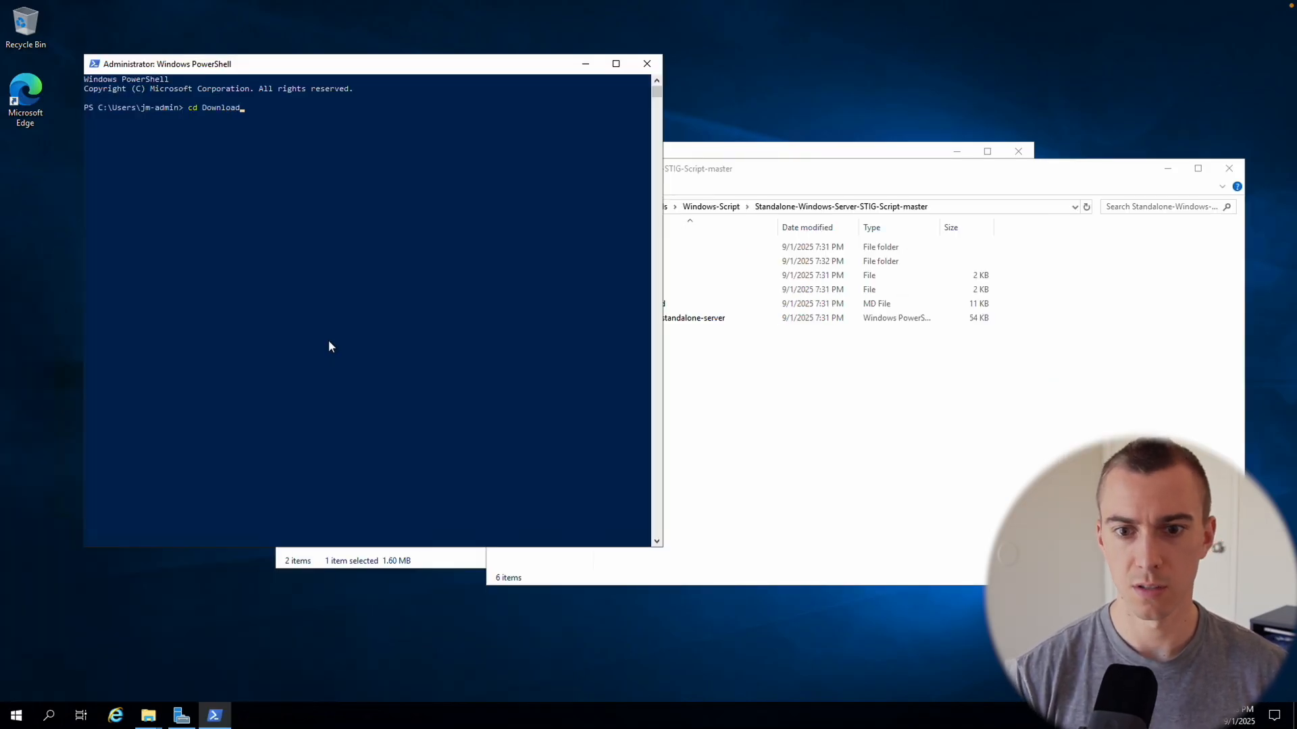
pyautogui.press('Return')
pyautogui.write('ls')
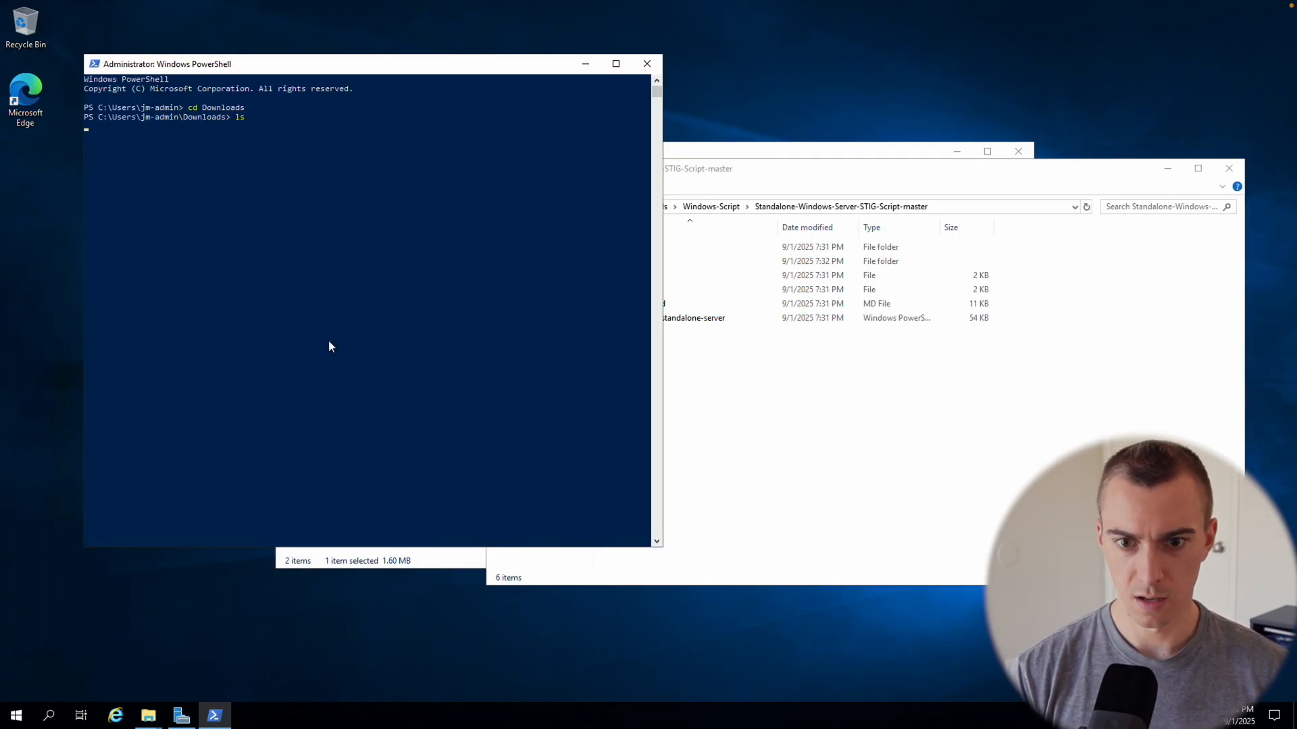
pyautogui.press('Return')
# - Change to the Windows-Script directory and list its contents with ls
pyautogui.write('cd Windo')
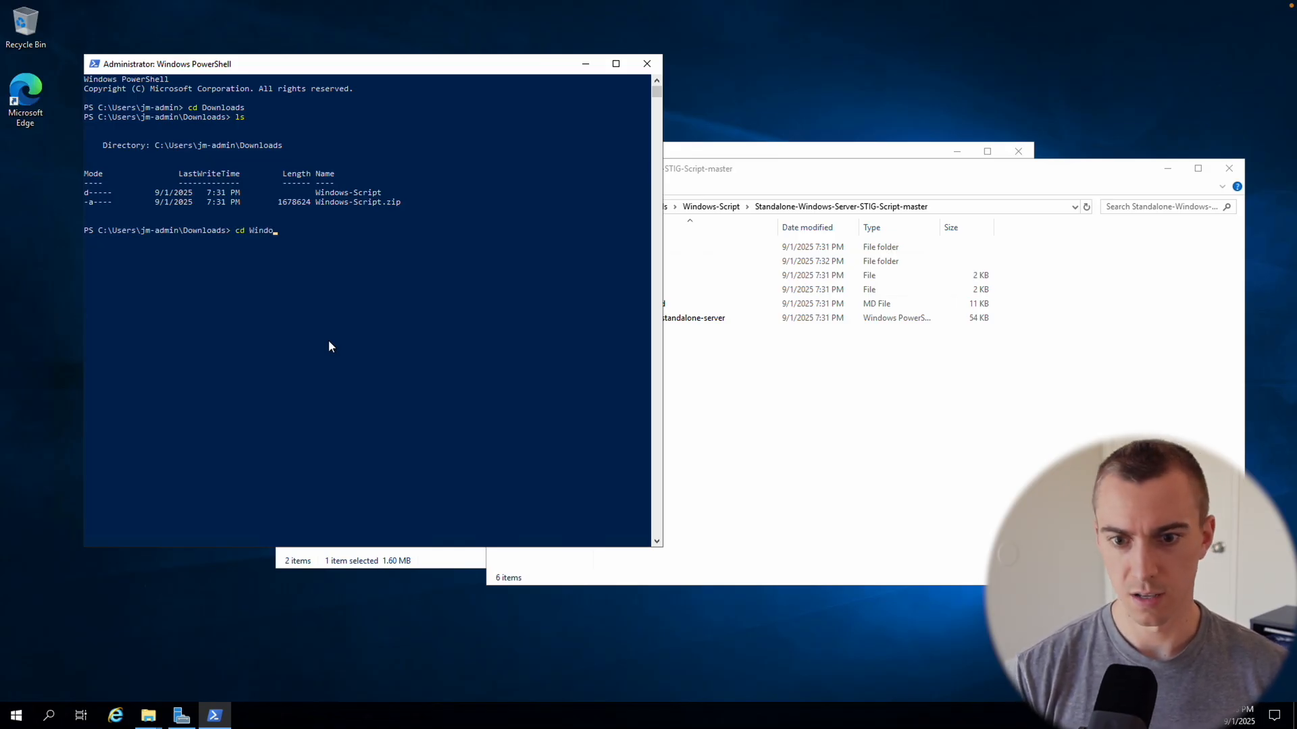
pyautogui.press('Tab')
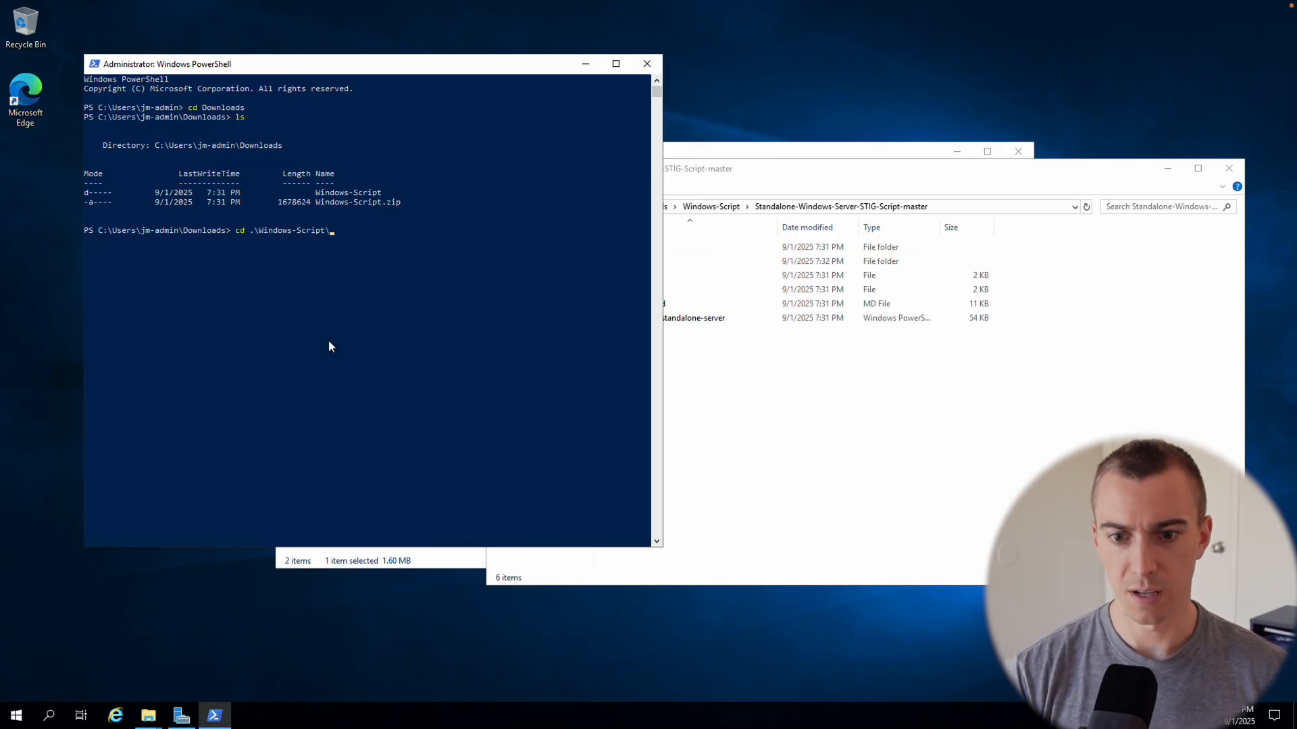
pyautogui.press('Return')
pyautogui.write('ls')
pyautogui.press('Return')
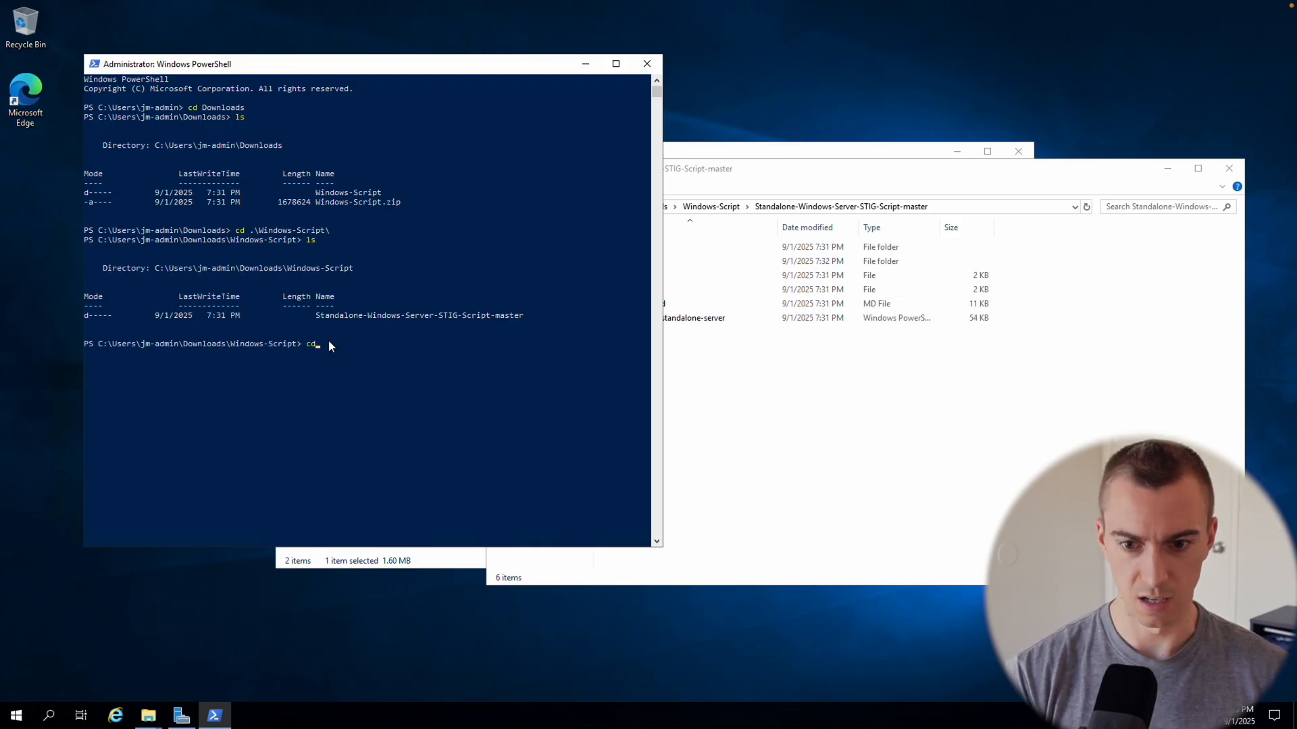
# - Change to the Standalone-Windows-Server-STIG-Script-master directory and list its files with ls
pyautogui.write('cd ')
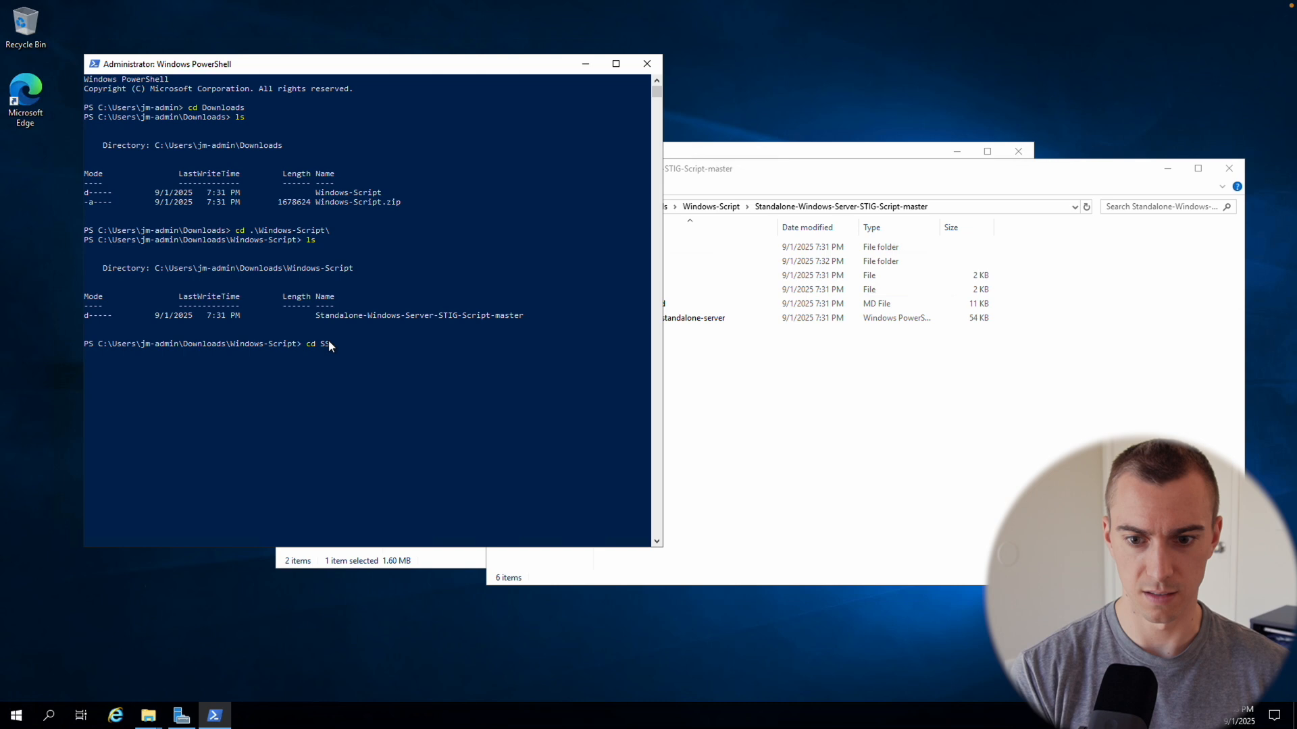
pyautogui.write('Stand')
pyautogui.press('Tab')
pyautogui.press('Return')
pyautogui.write('ls')
pyautogui.press('Return')
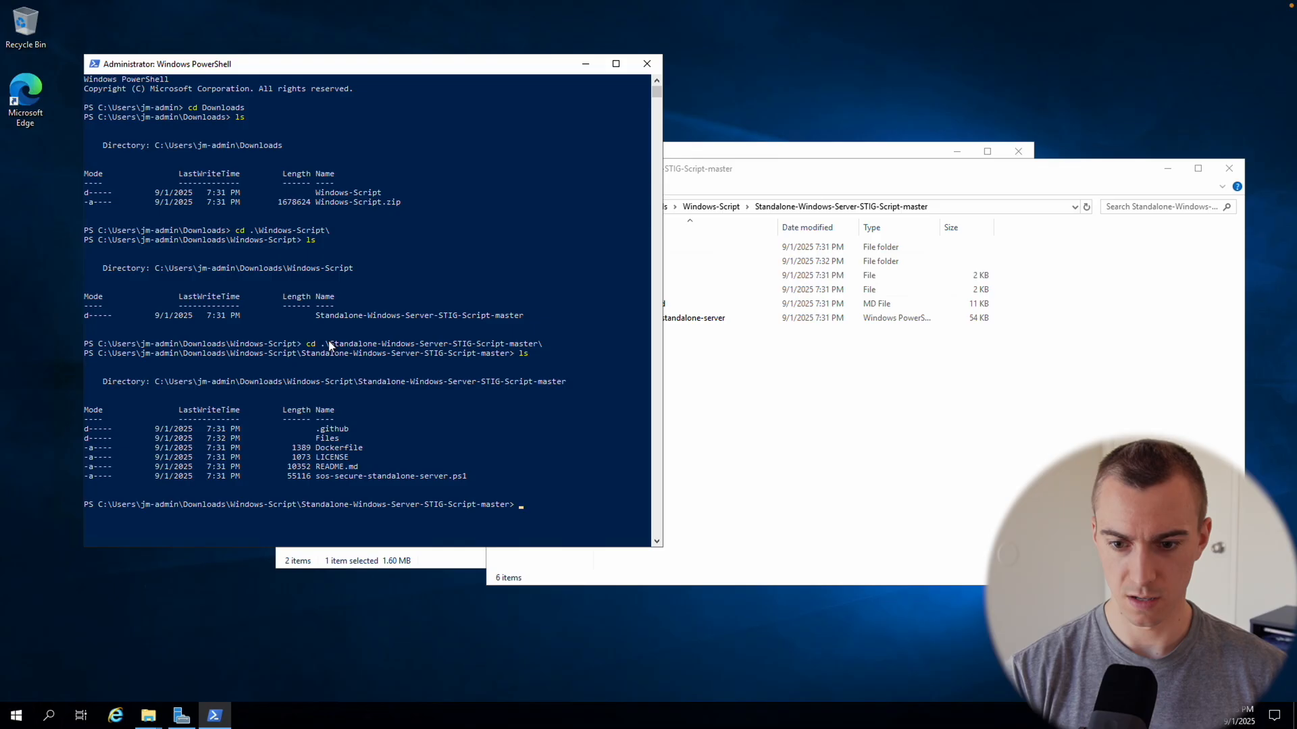
# - Try to run .\sos-secure-standalone-server.ps1 from the script directory
pyautogui.write('sos')
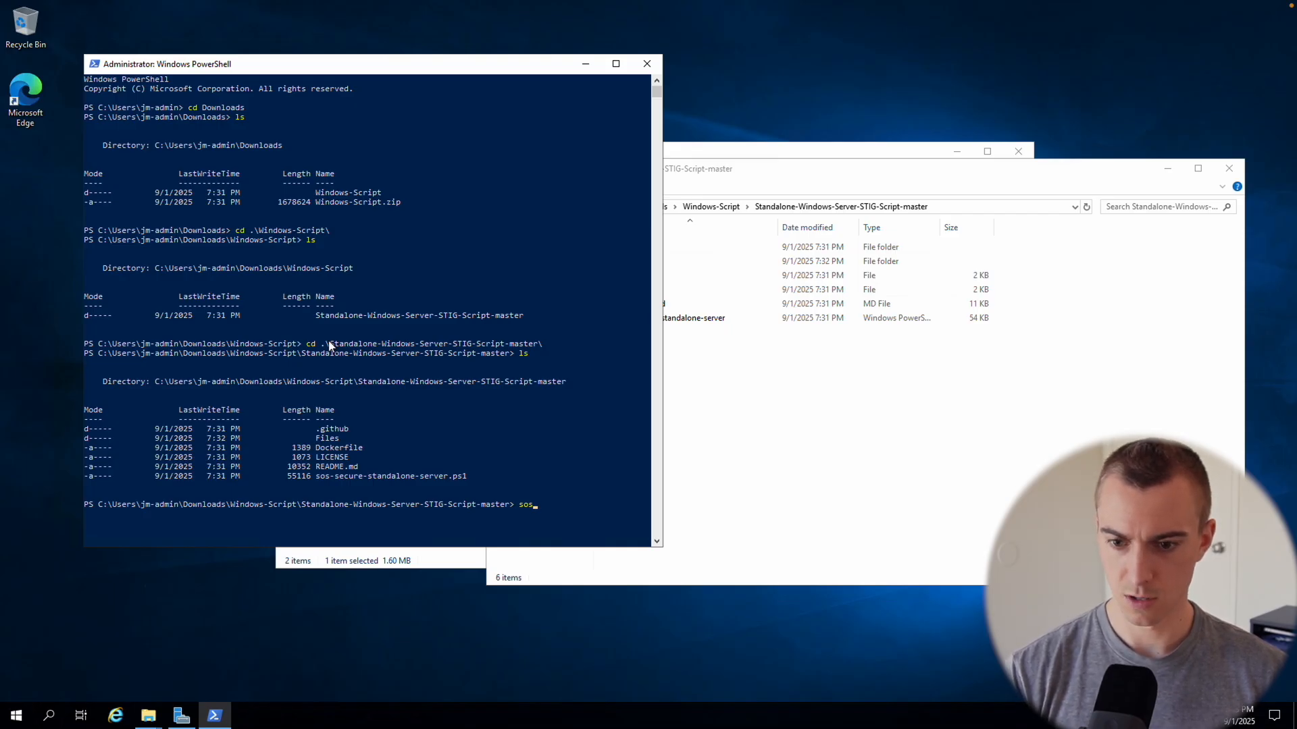
pyautogui.press('Tab')
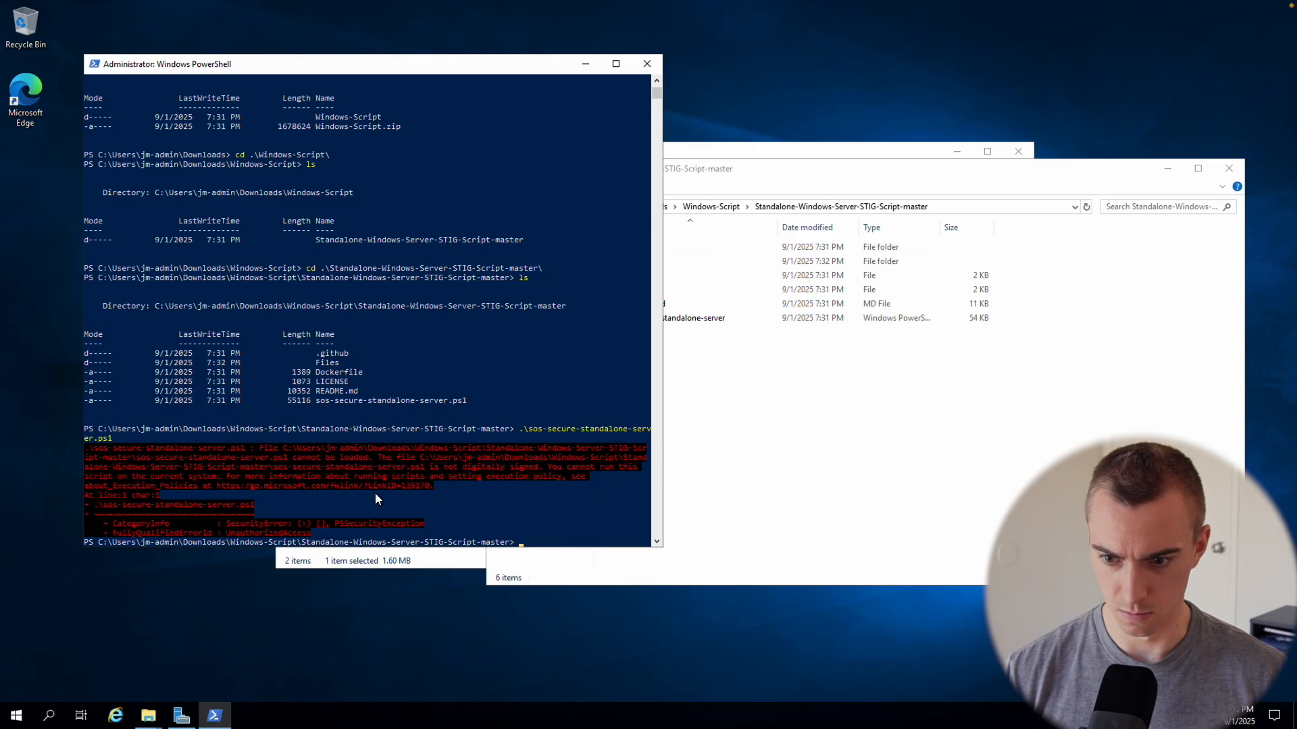
pyautogui.click(573, 514)
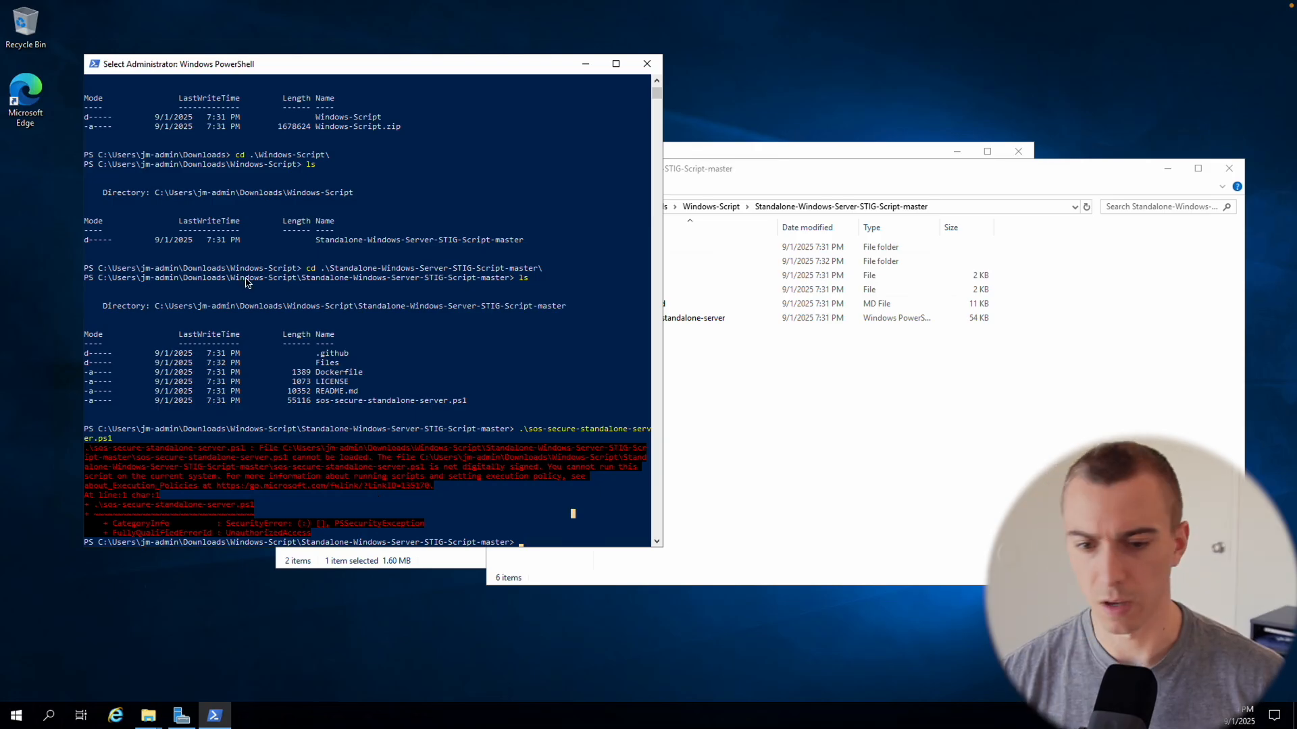
pyautogui.click(487, 401)
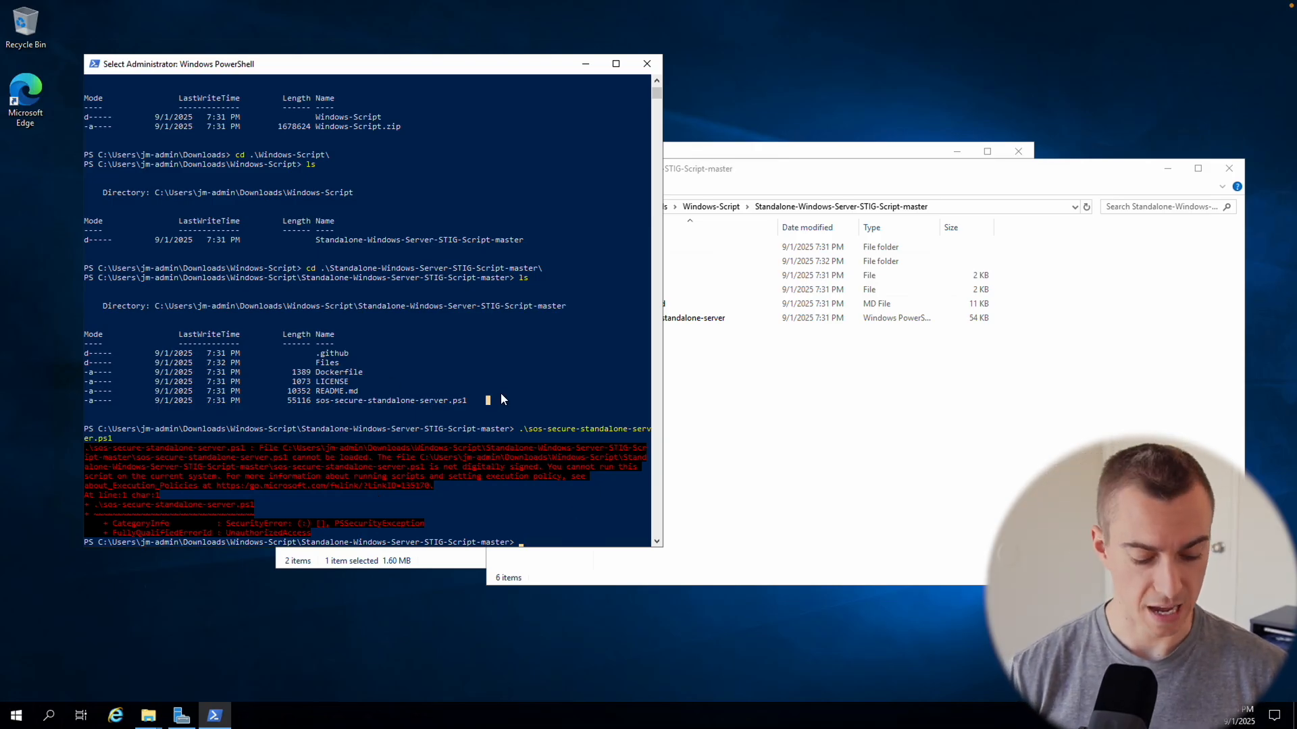
pyautogui.press('Escape')
# - Run Set-ExecutionPolicy Unrestricted and accept the execution policy change with A (Yes to All)
pyautogui.write('Set-Execu')
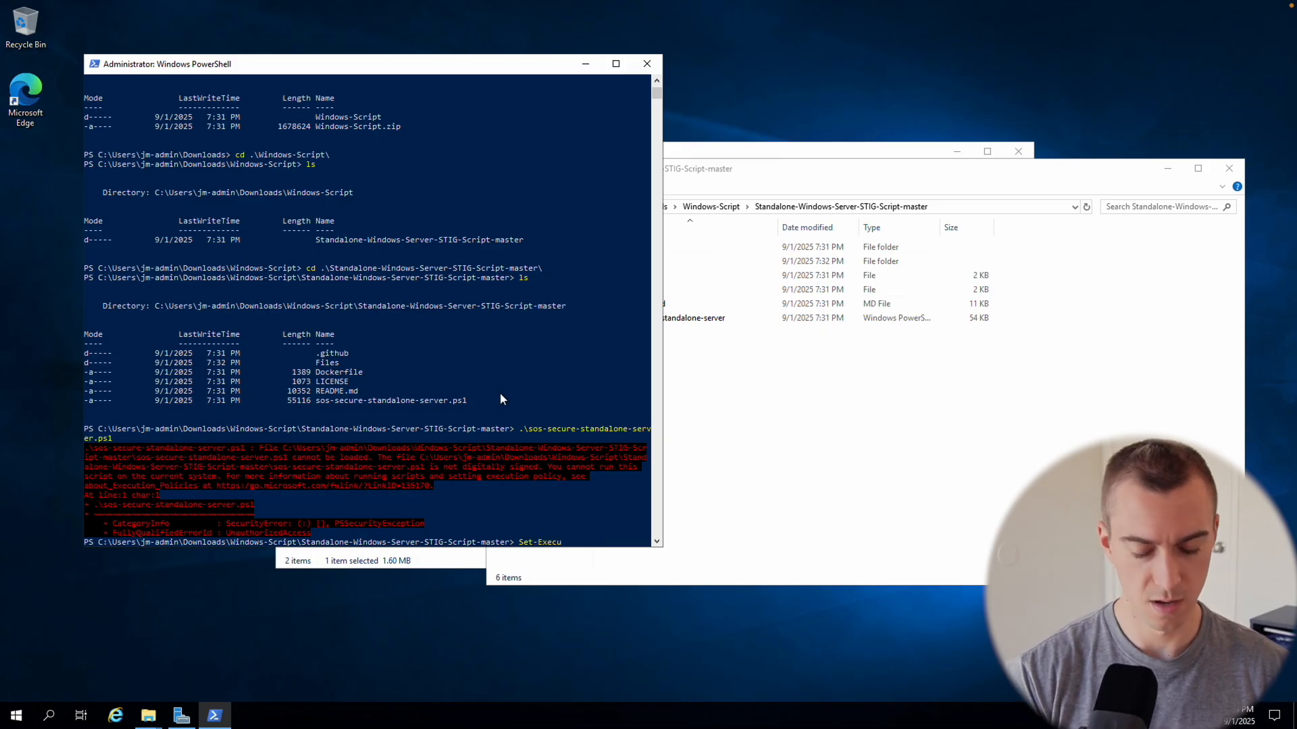
pyautogui.write('tion')
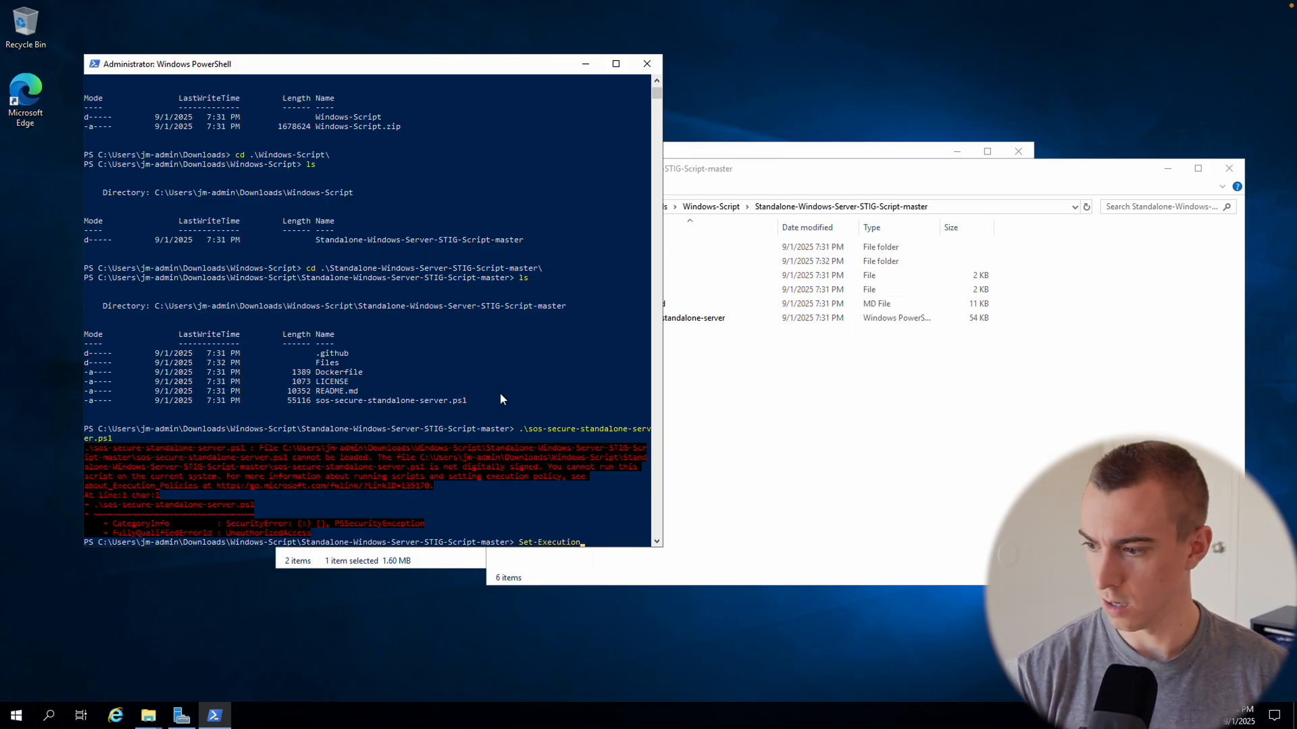
pyautogui.write('Policy UN')
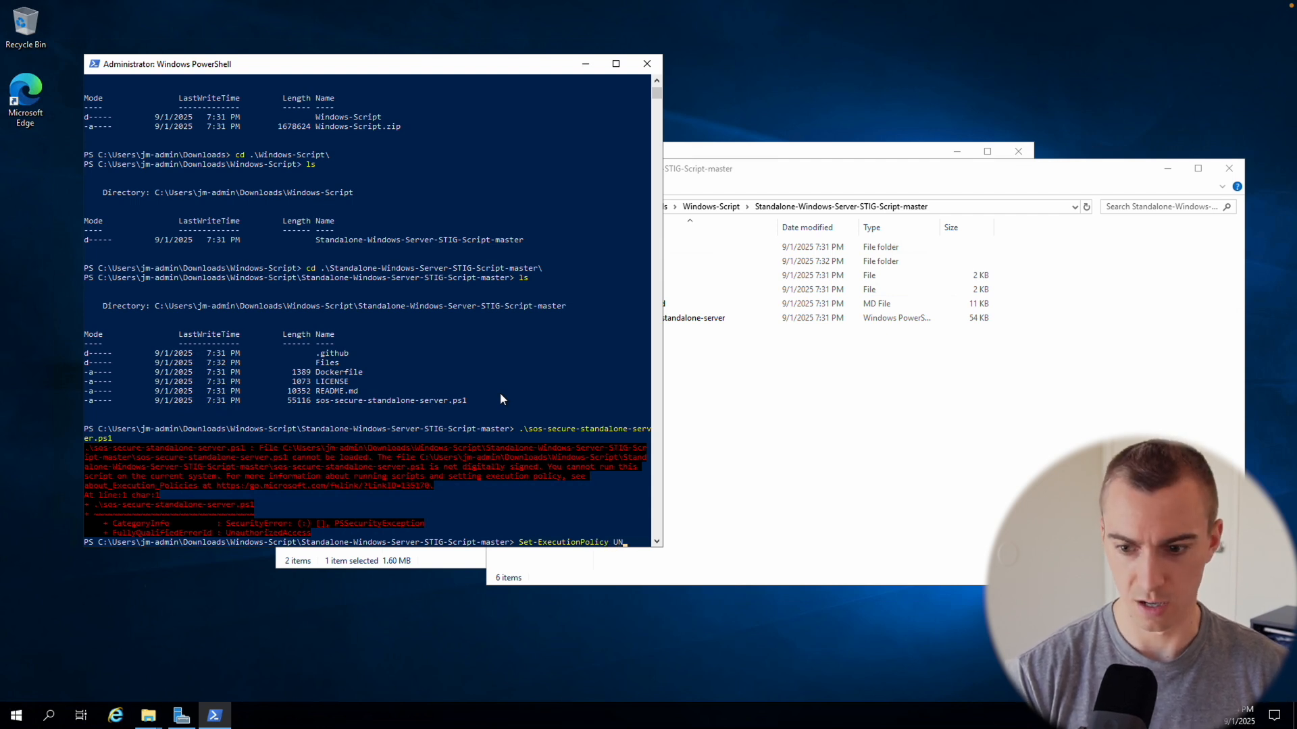
pyautogui.press('BackSpace')
pyautogui.write('nrestr')
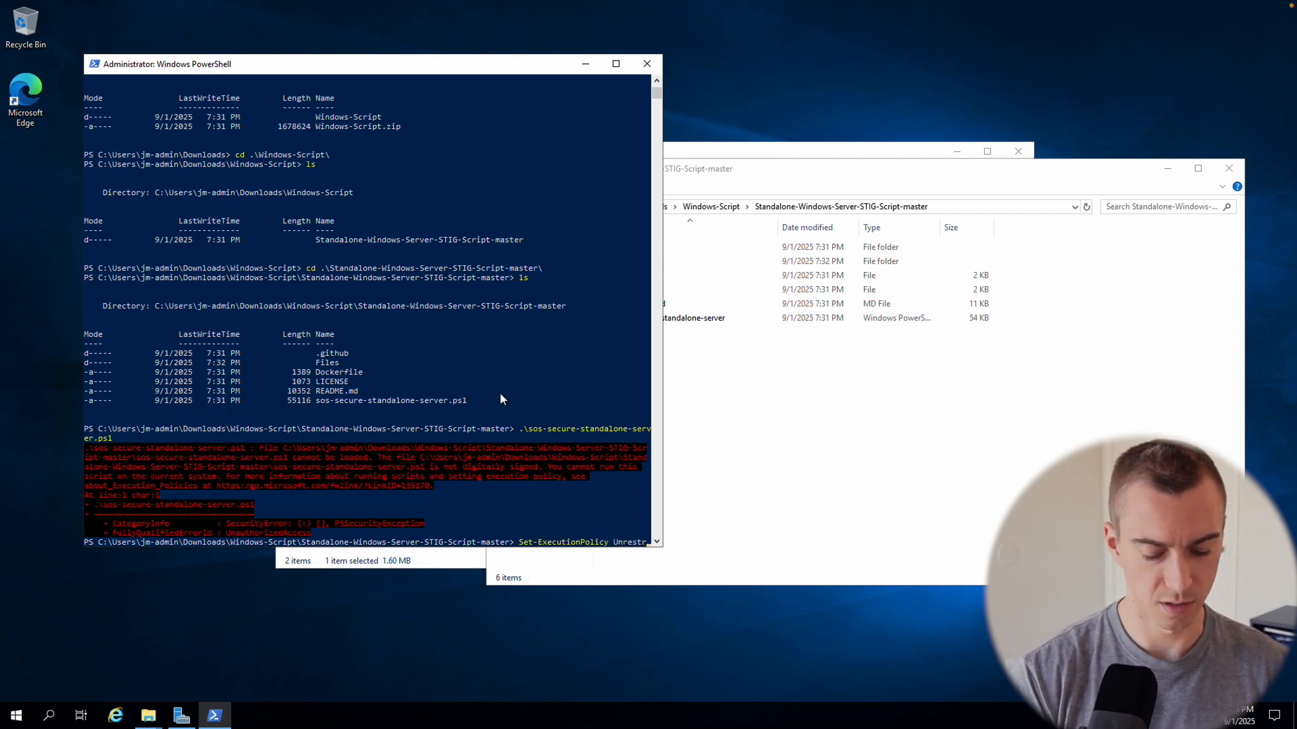
pyautogui.write('icted')
pyautogui.press('Return')
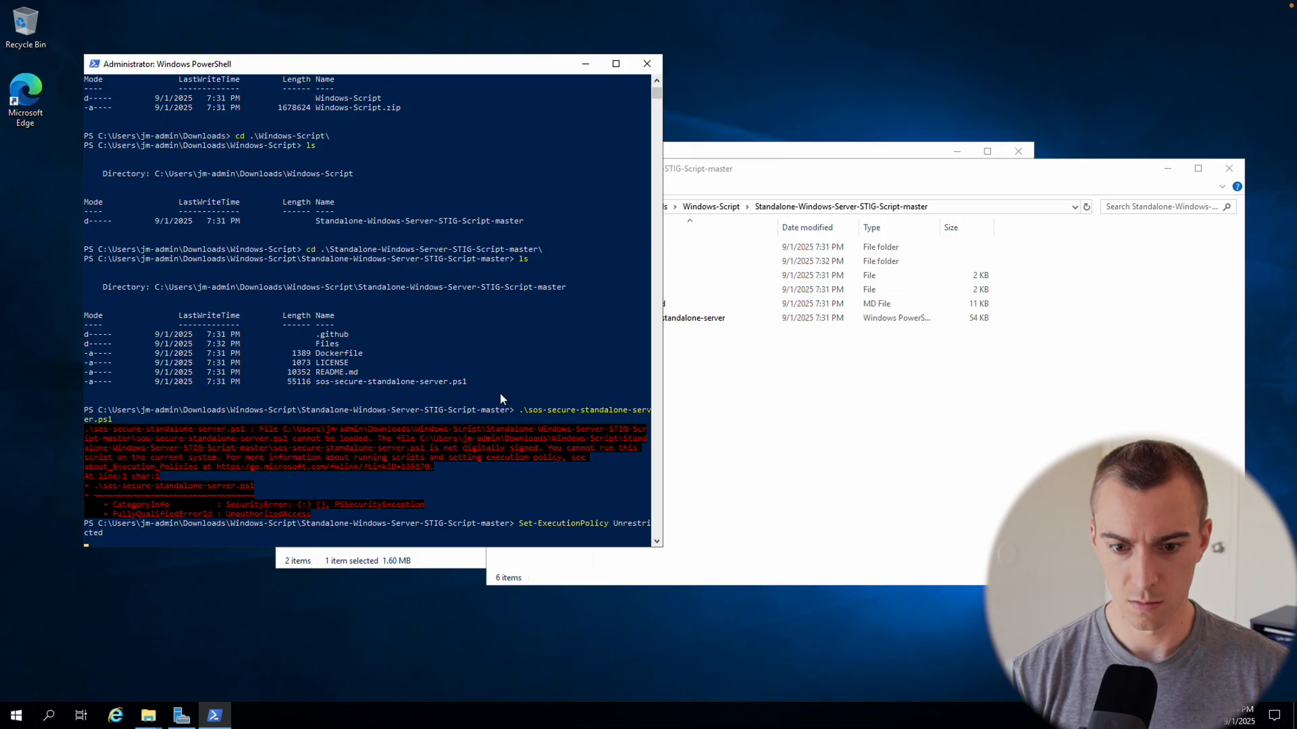
pyautogui.write('A')
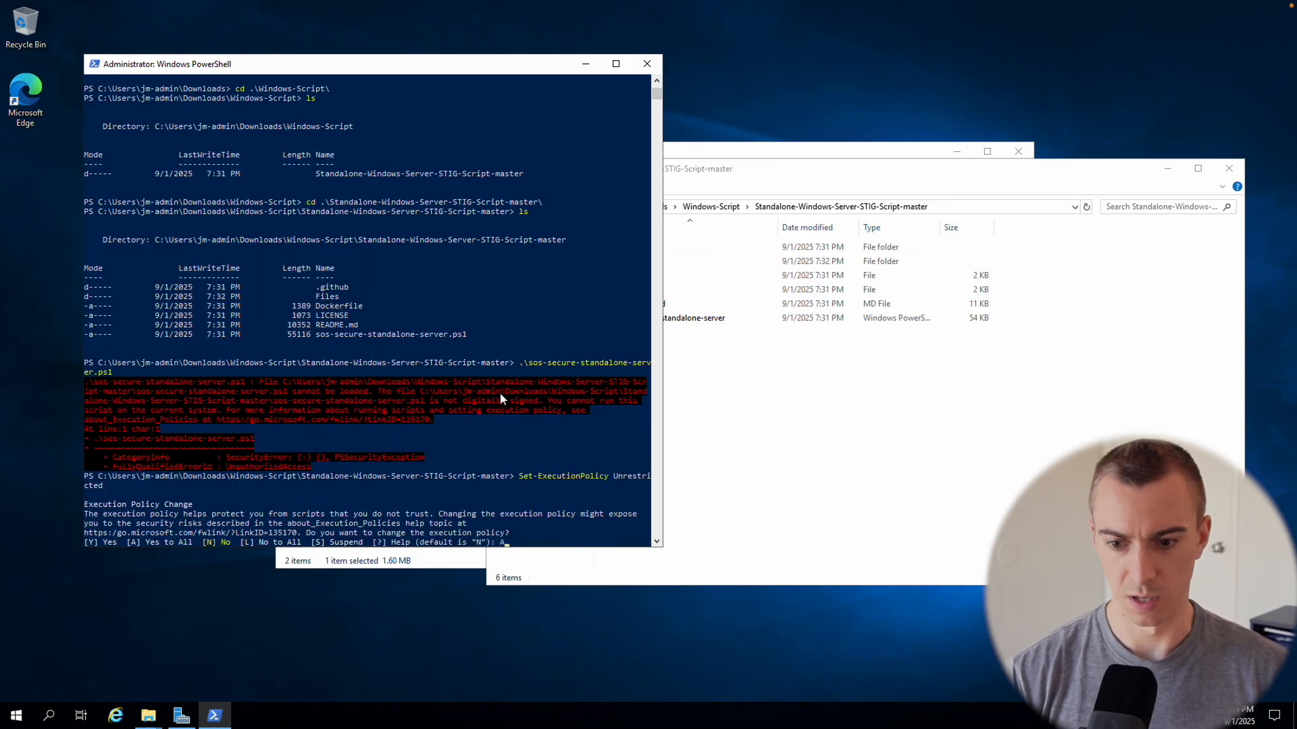
pyautogui.press('Return')
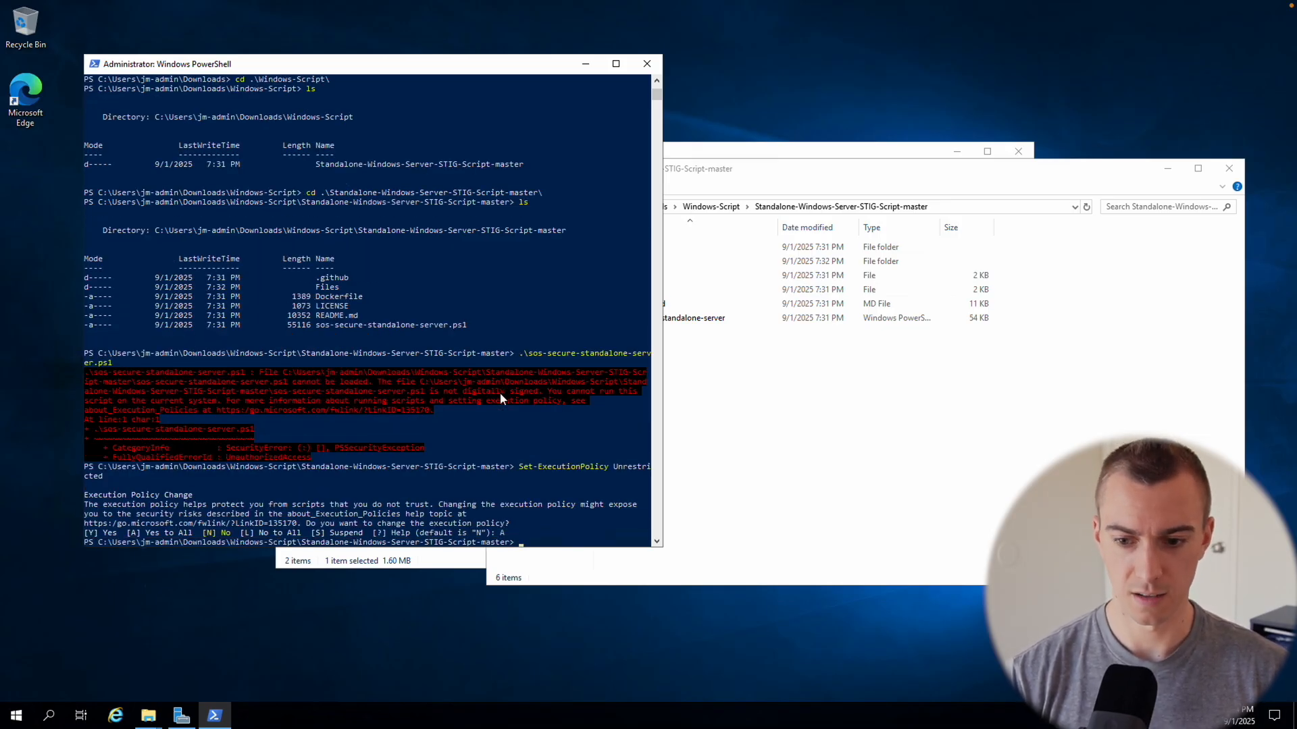
# - Clear the console, list the directory and run .\sos-secure-standalone-server.ps1, answering the security warning with R (Run once)
pyautogui.write('clear')
pyautogui.press('Return')
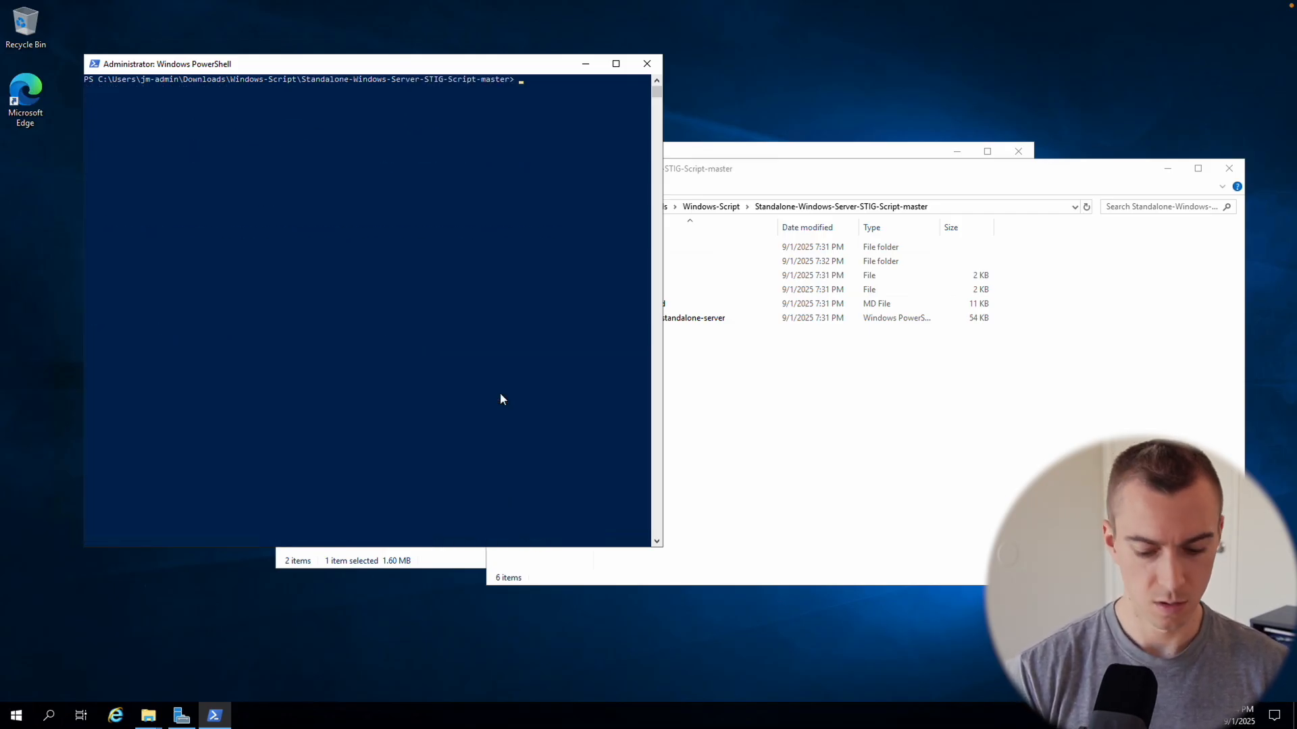
pyautogui.write('ls')
pyautogui.press('Return')
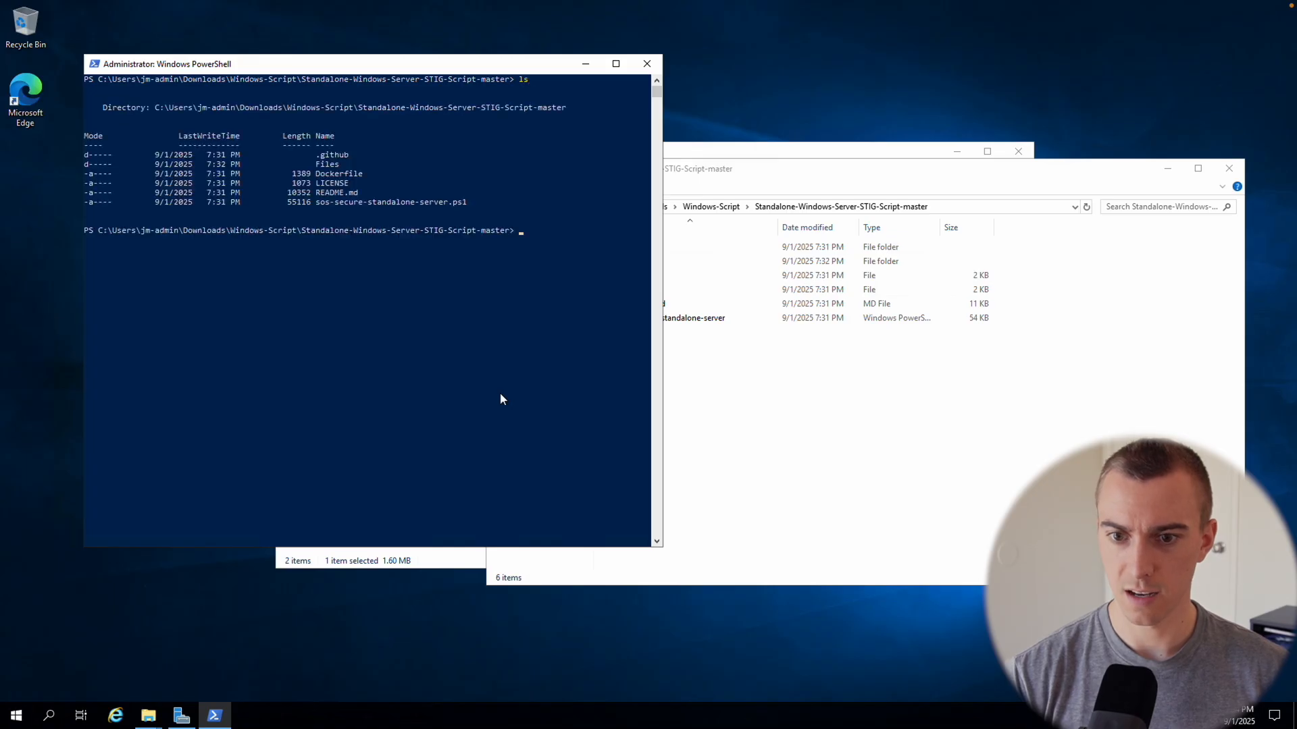
pyautogui.write('.\\sos')
pyautogui.press('Tab')
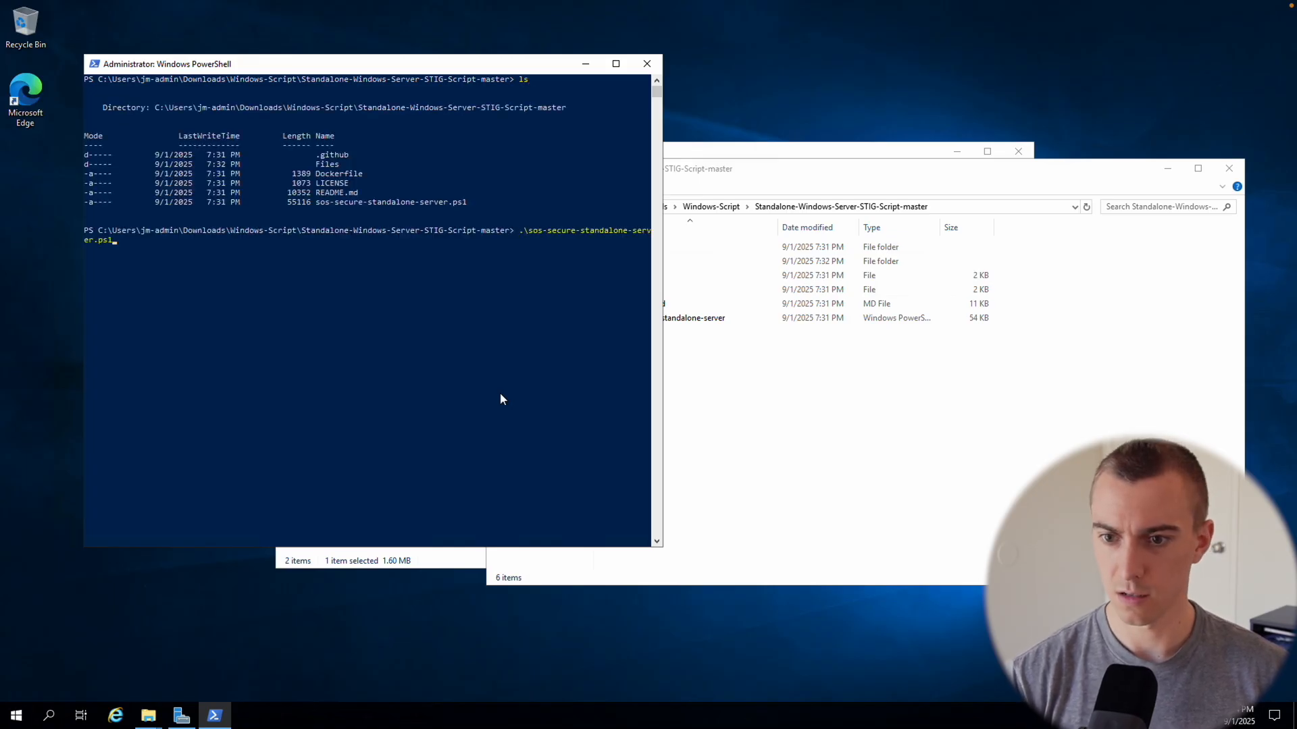
pyautogui.press('Return')
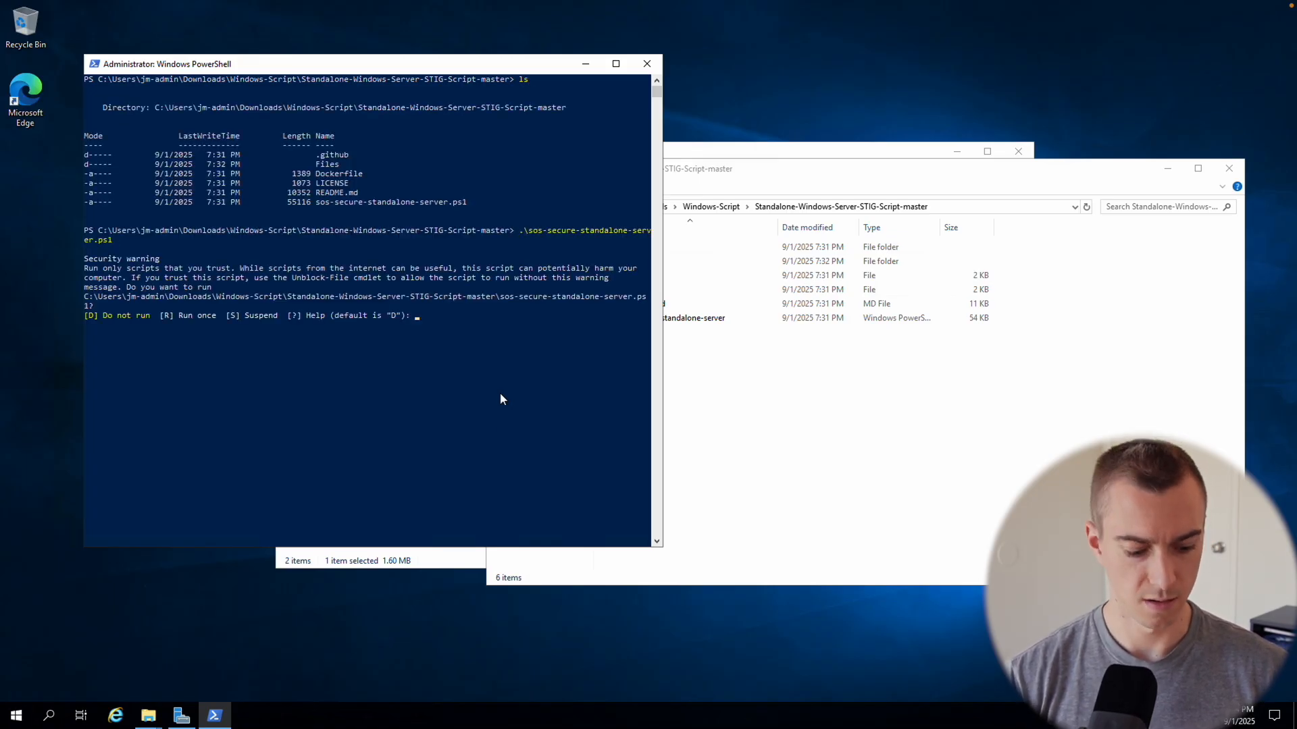
pyautogui.write('R')
pyautogui.press('Return')
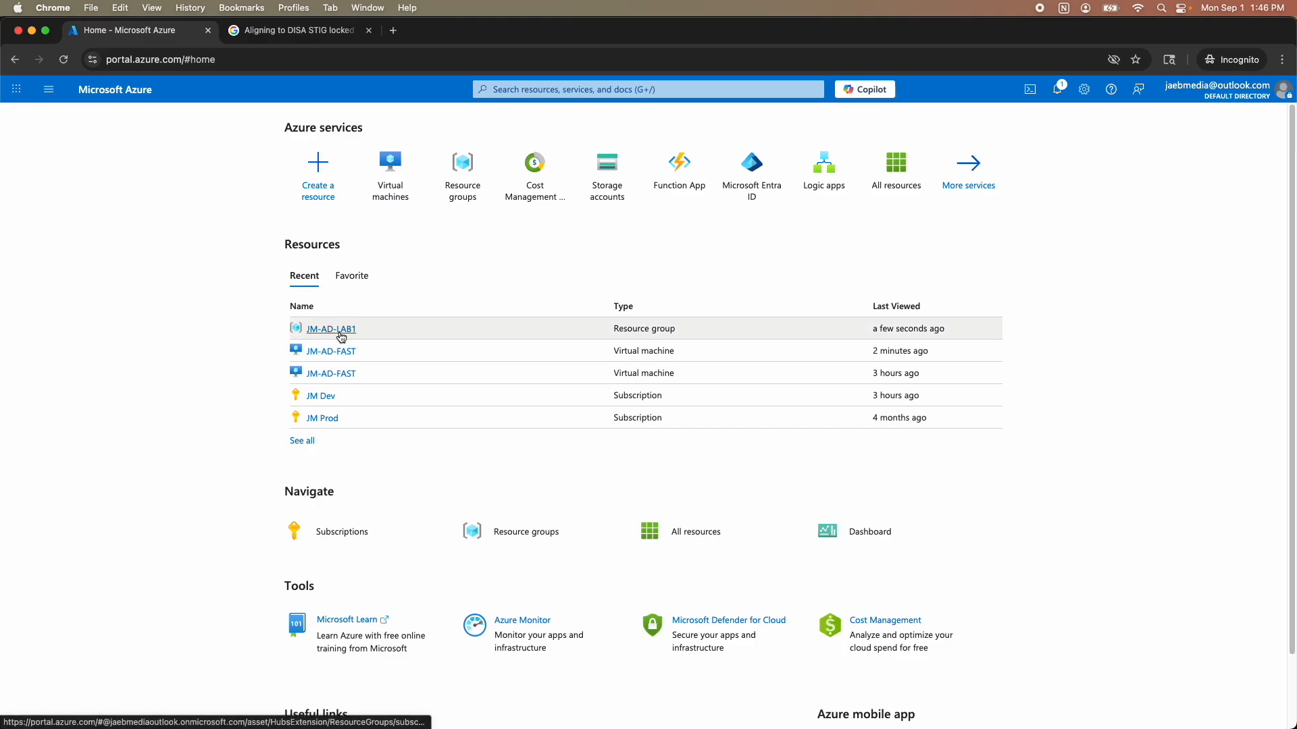
# - Switch to the Azure portal in Chrome, view the overview of the JM-AD-FAST virtual machine and return to the portal home page
pyautogui.moveTo(341, 331)
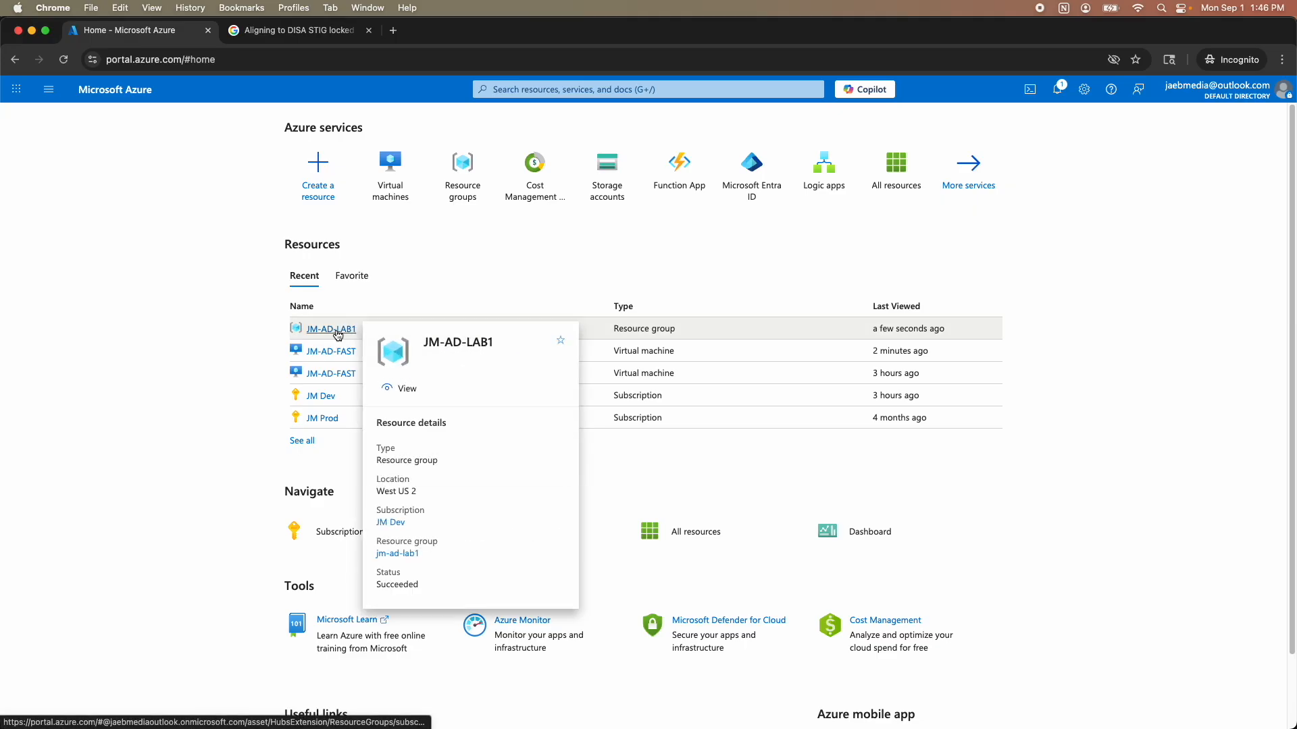
pyautogui.click(323, 353)
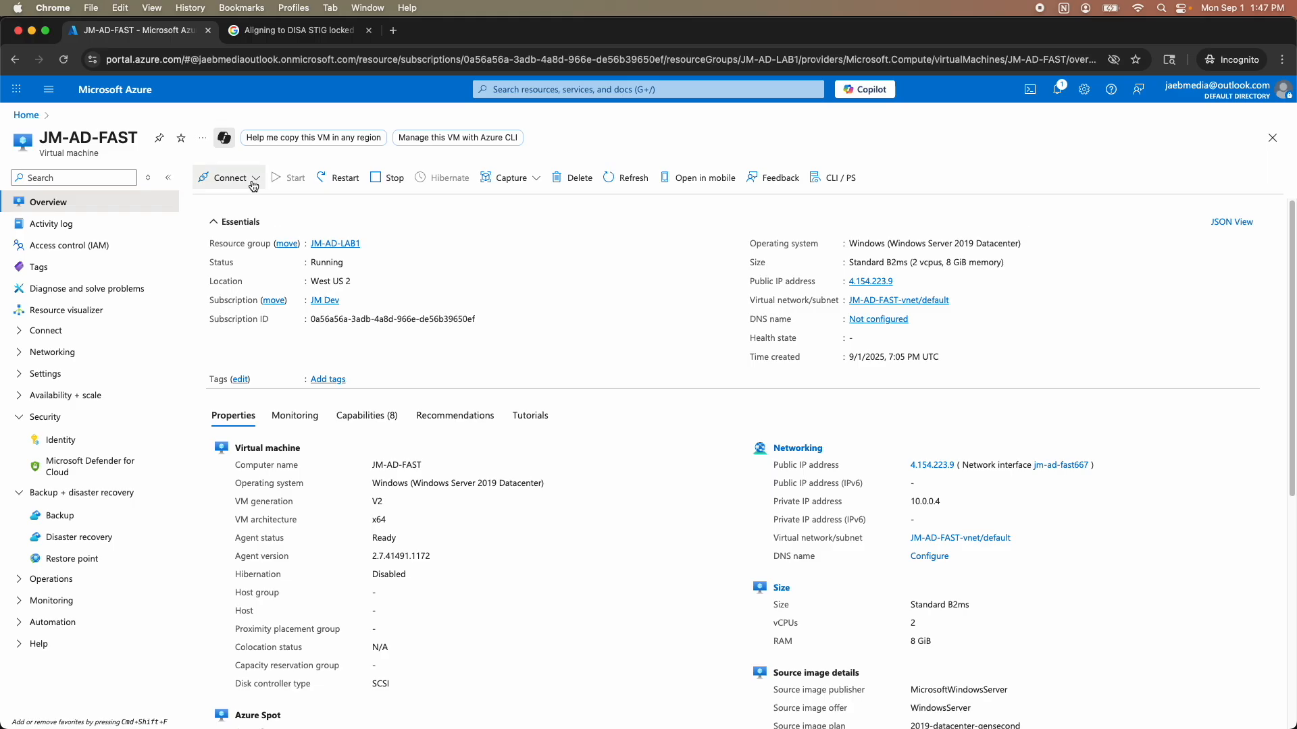
pyautogui.click(27, 115)
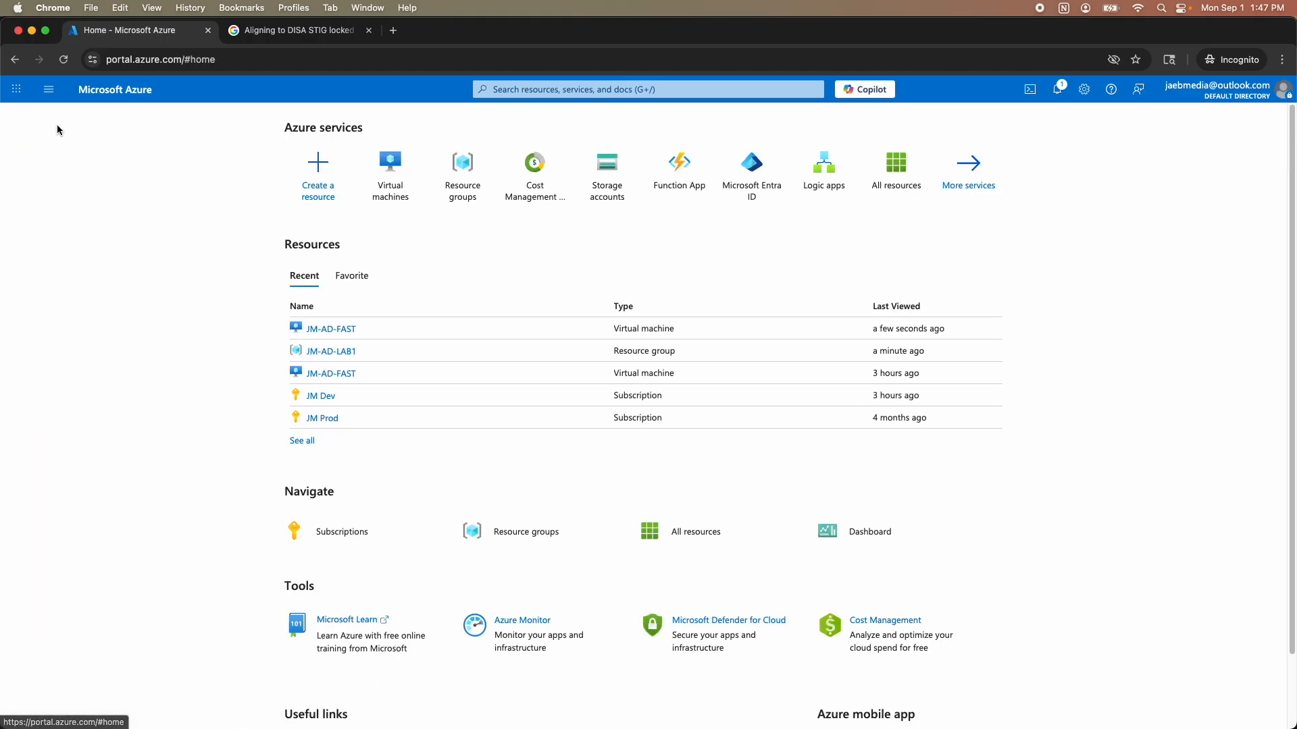
# - Delete the JM-AD-LAB1 resource group, applying force delete for its virtual machines and confirming with the name JM-AD-LAB1
pyautogui.click(329, 352)
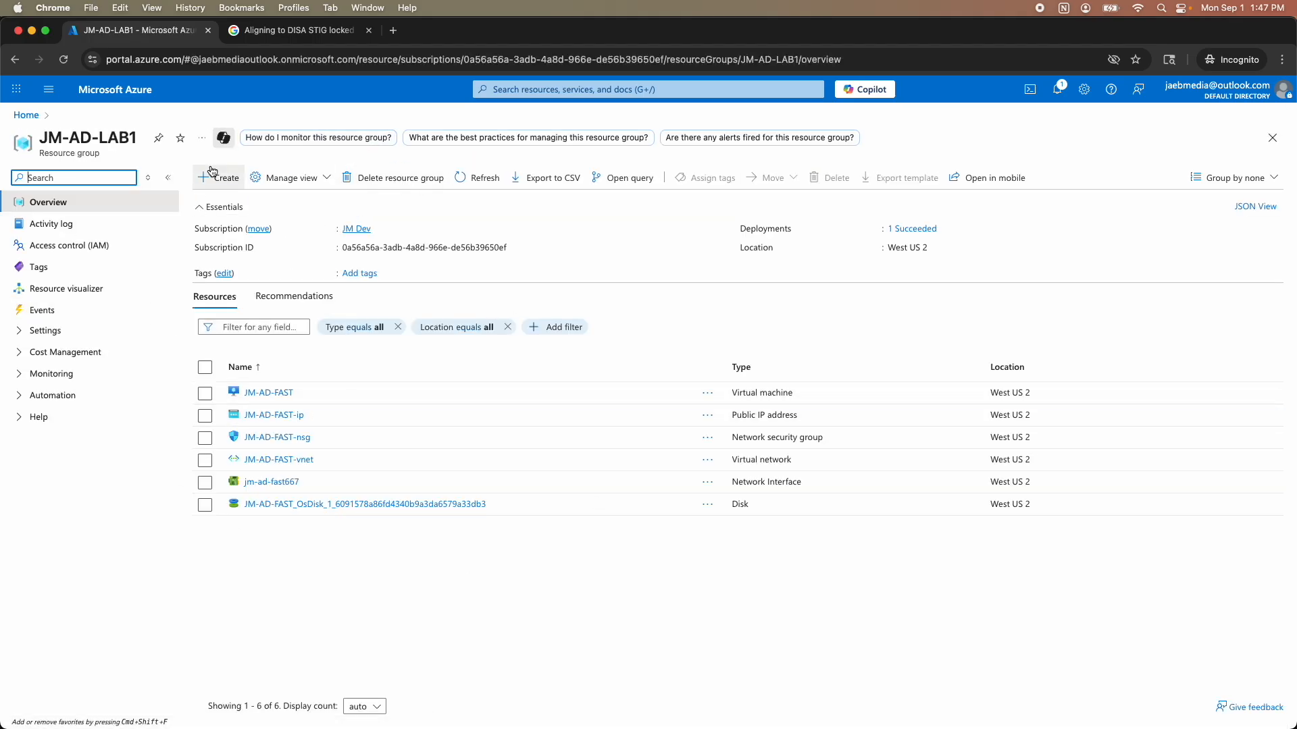
pyautogui.click(391, 188)
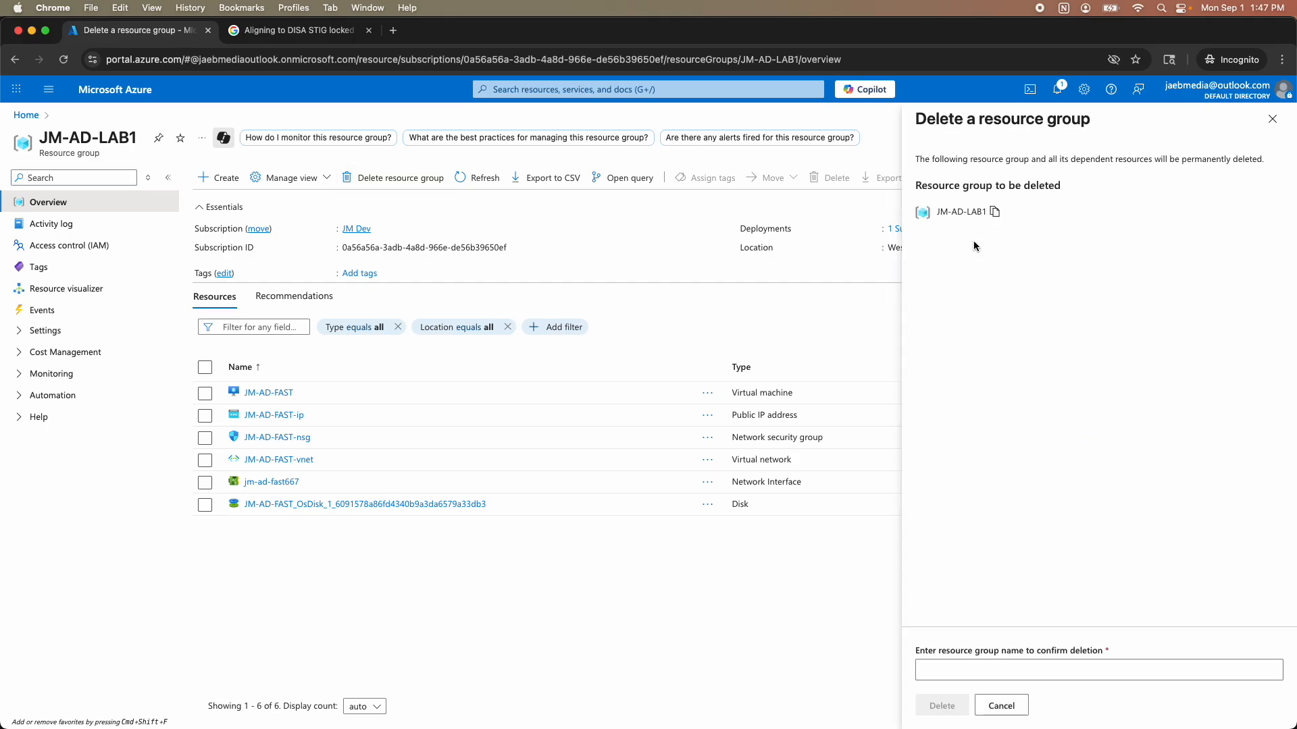
pyautogui.click(996, 212)
pyautogui.click(994, 669)
pyautogui.click(922, 630)
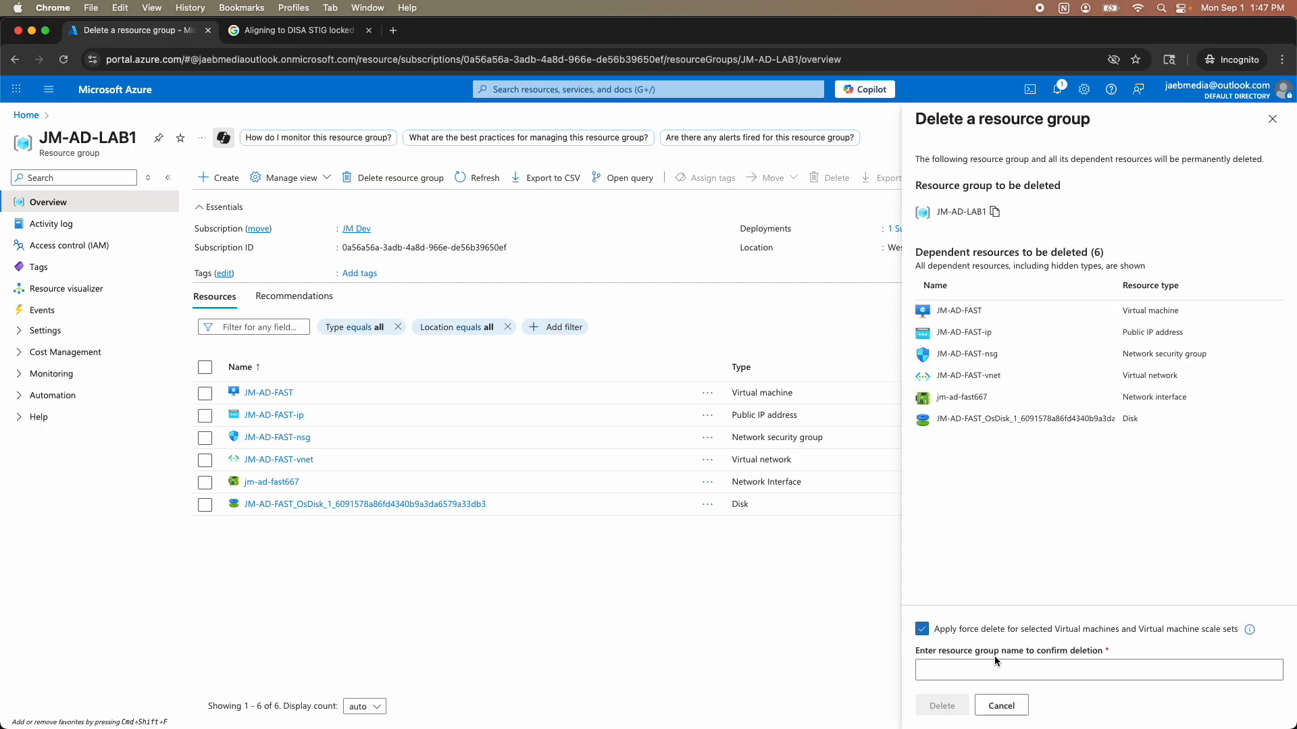
pyautogui.press('super+v')
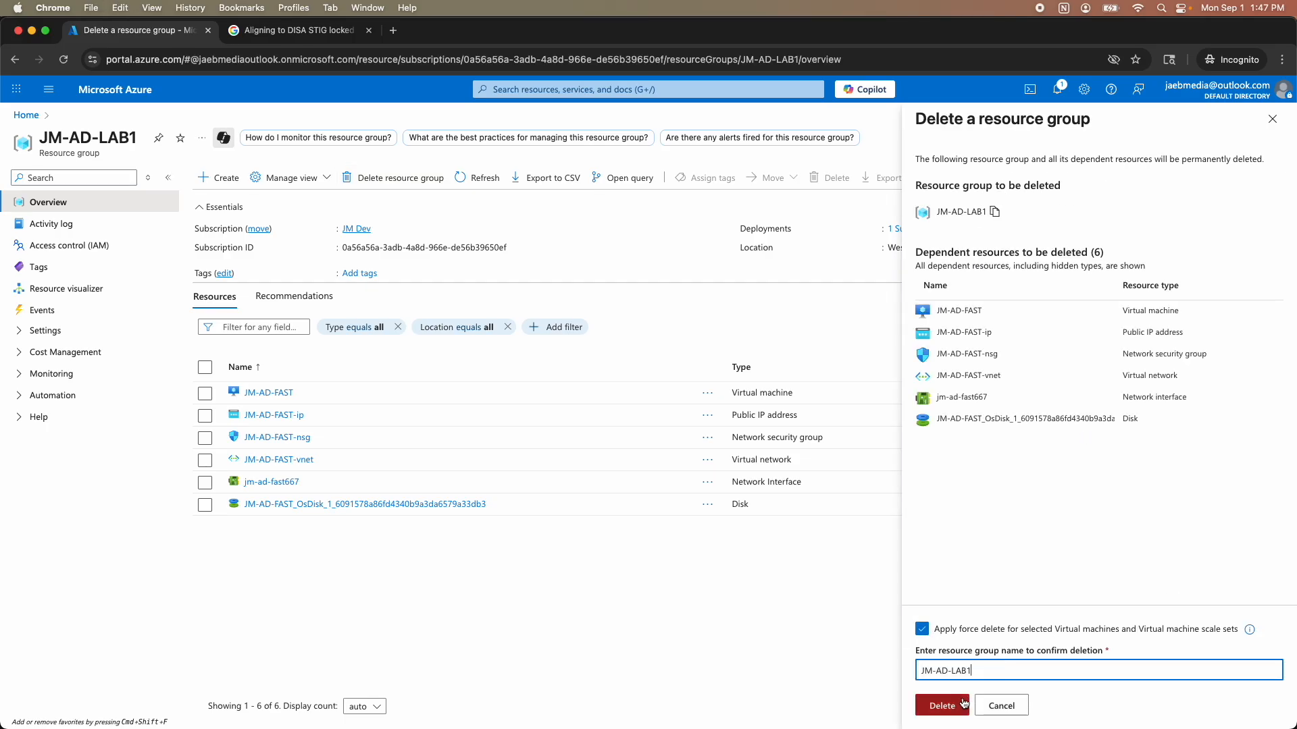
pyautogui.click(954, 704)
pyautogui.click(1100, 479)
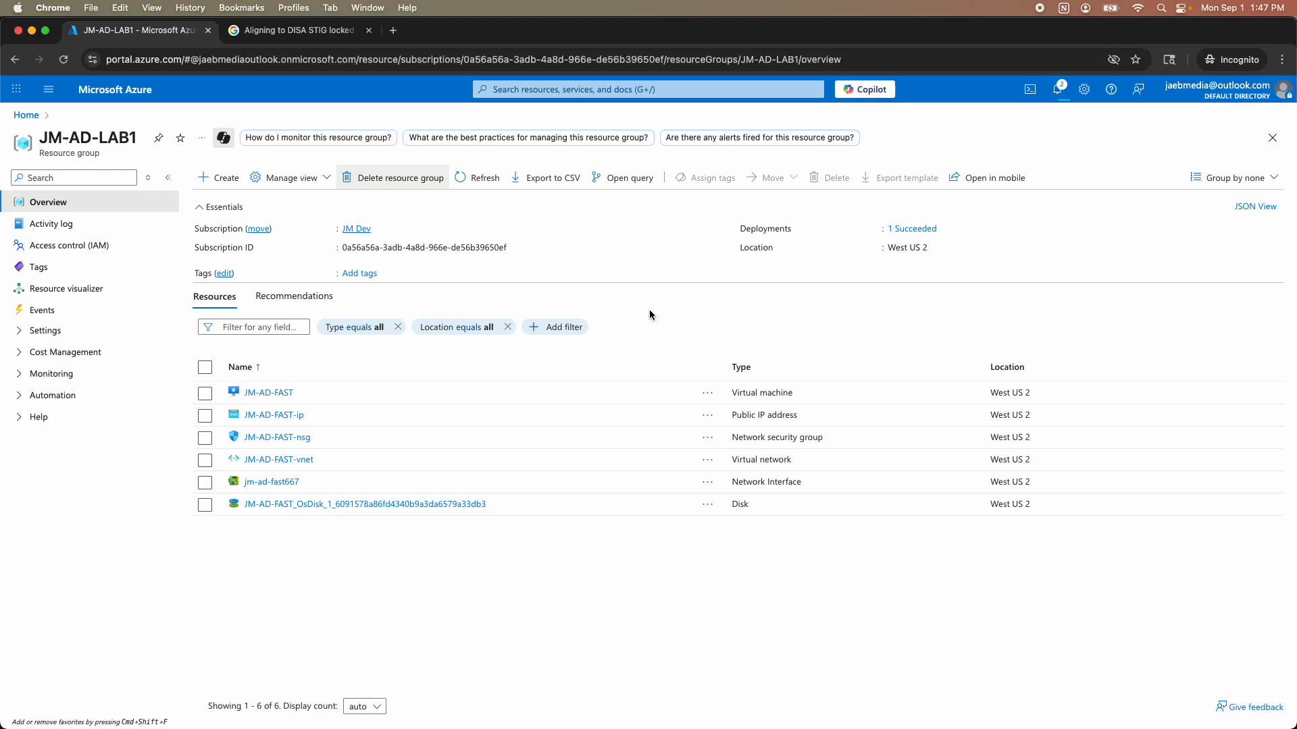
# - Check the progress of the JM-AD-LAB1 deletion in the portal notifications and return to the home page
pyautogui.click(1057, 90)
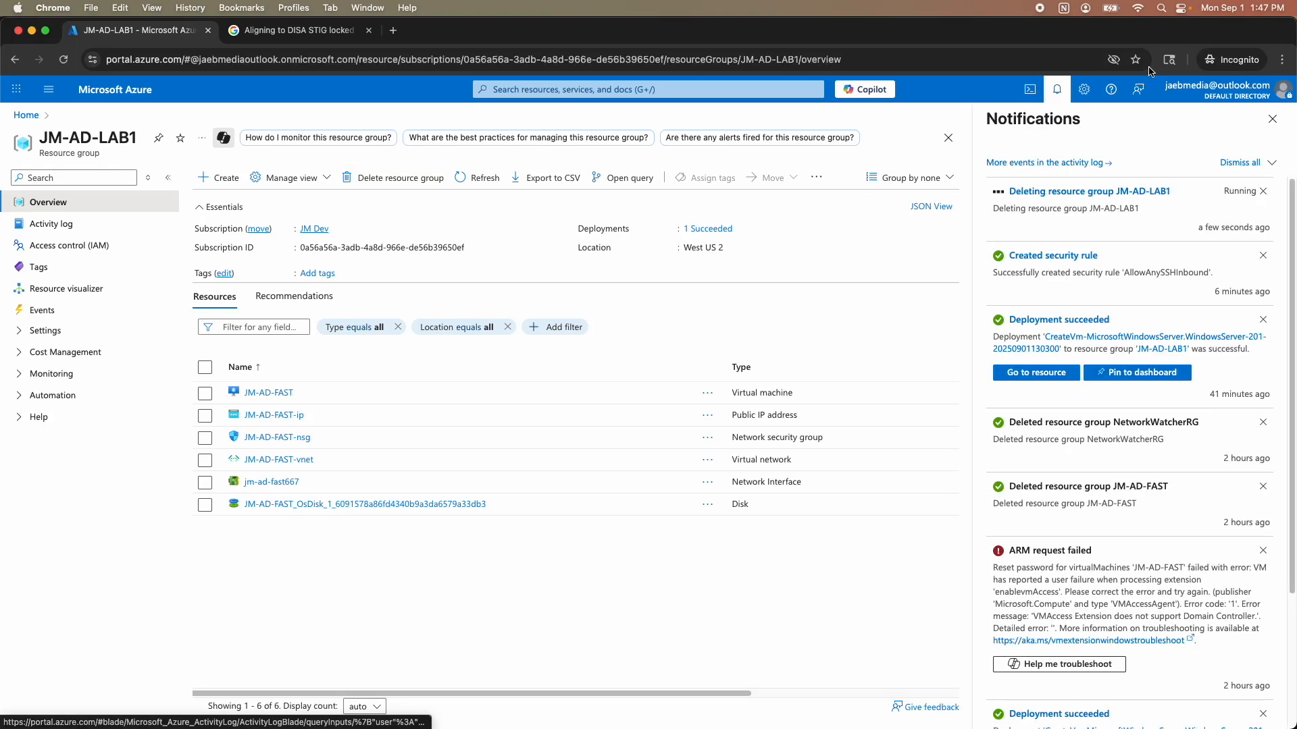
pyautogui.click(1274, 119)
pyautogui.click(26, 115)
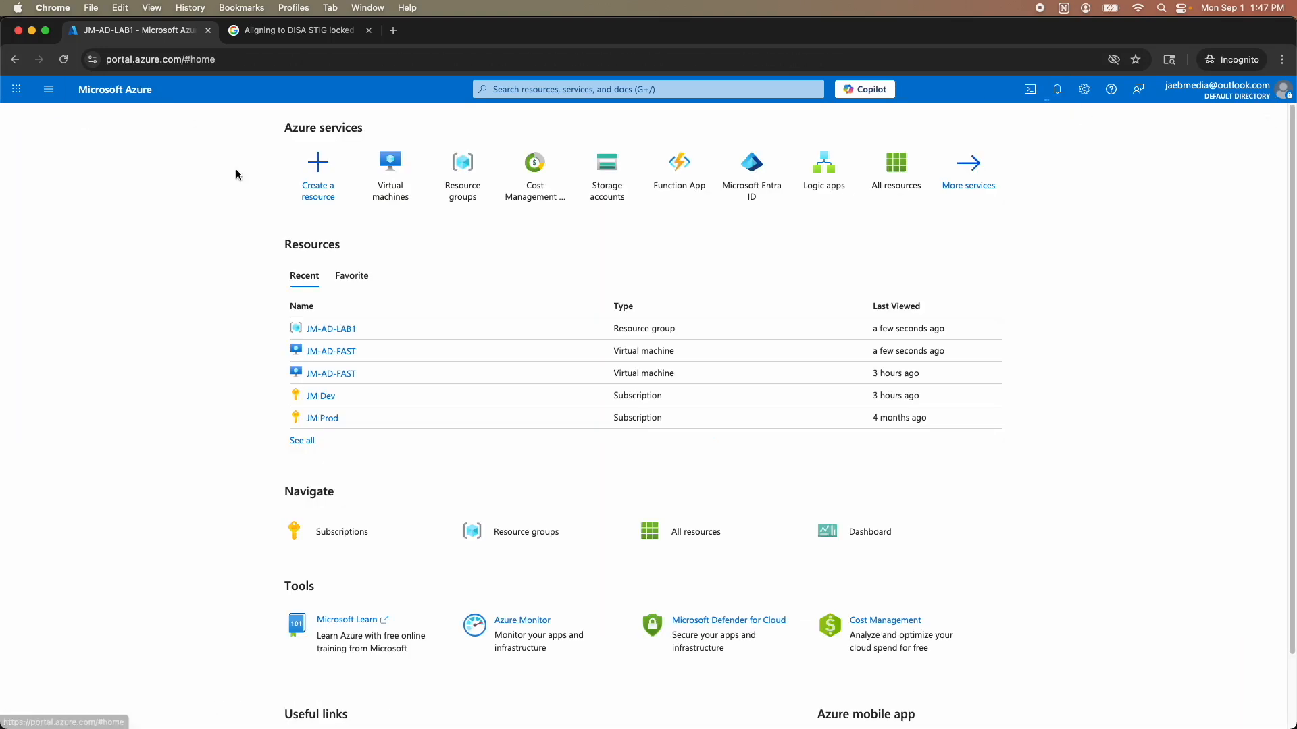
# - Open the NetworkWatcherRG resource group from the resource groups list and start deleting it, copying its name for the confirmation
pyautogui.click(464, 178)
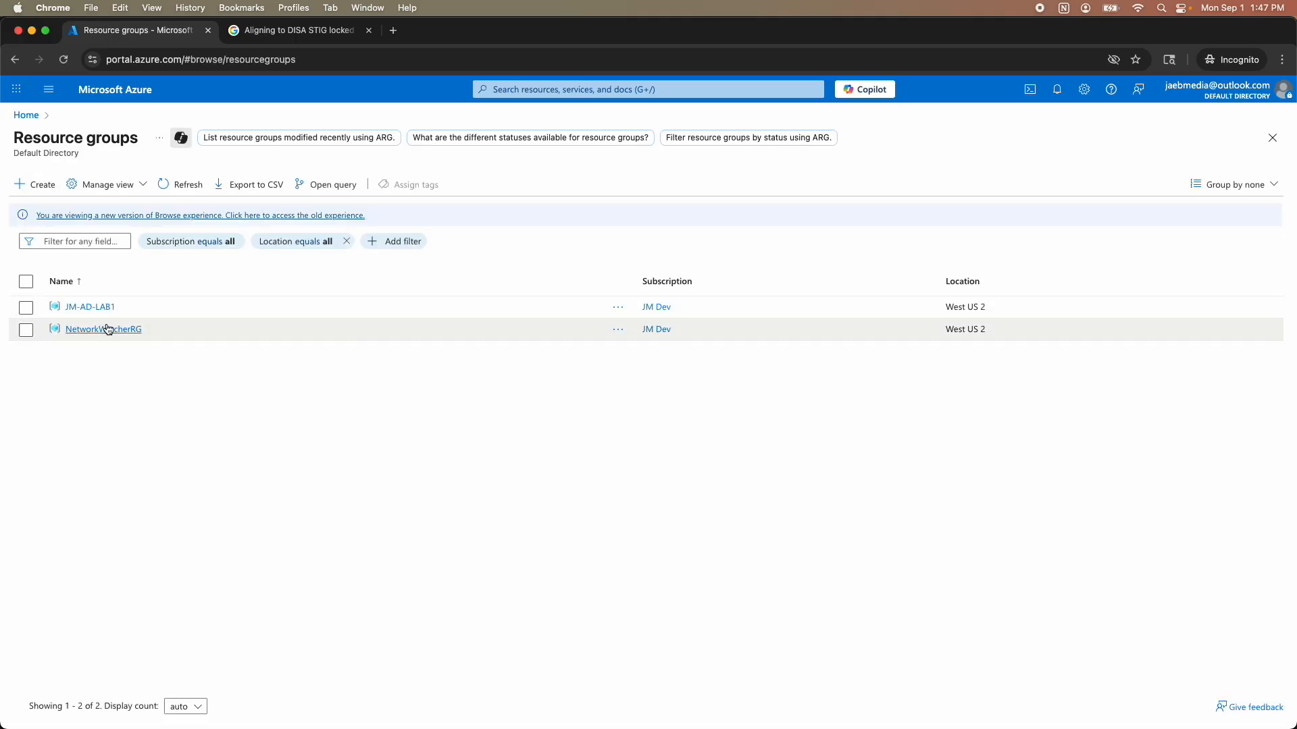
pyautogui.click(108, 329)
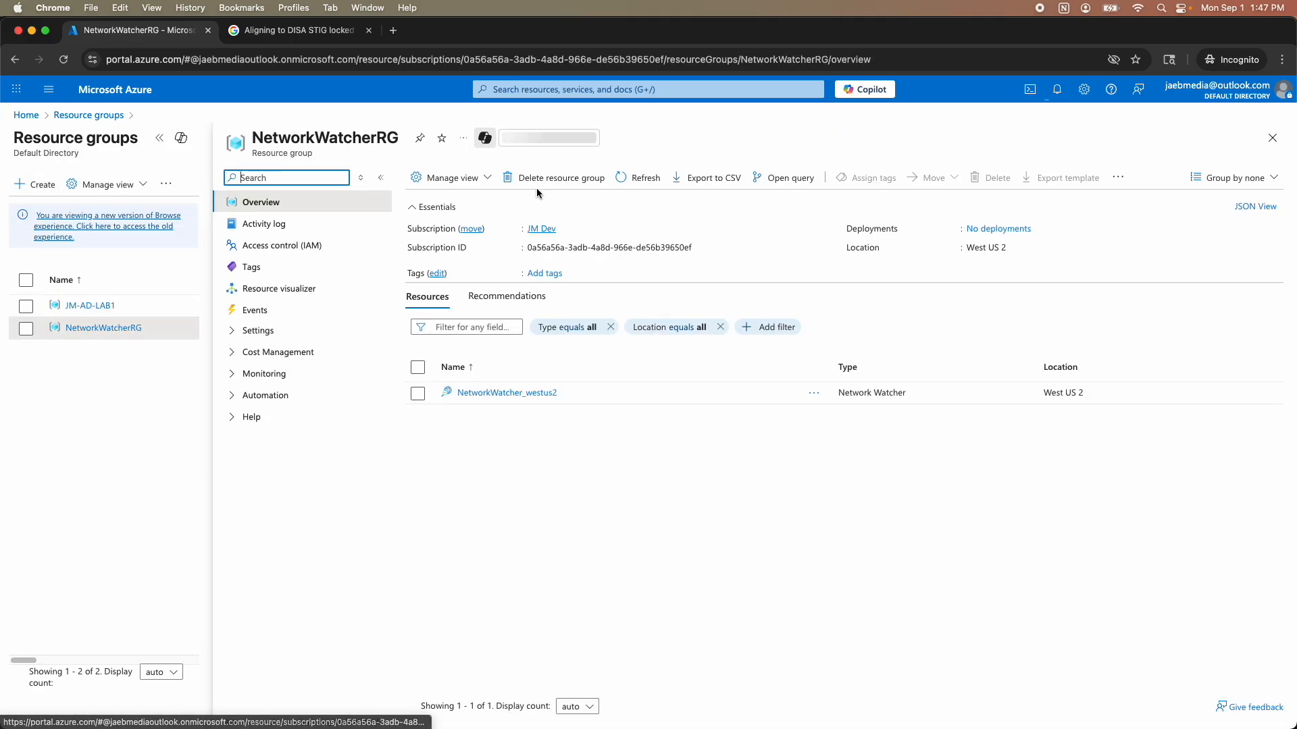
pyautogui.click(601, 178)
pyautogui.click(1021, 212)
pyautogui.click(959, 670)
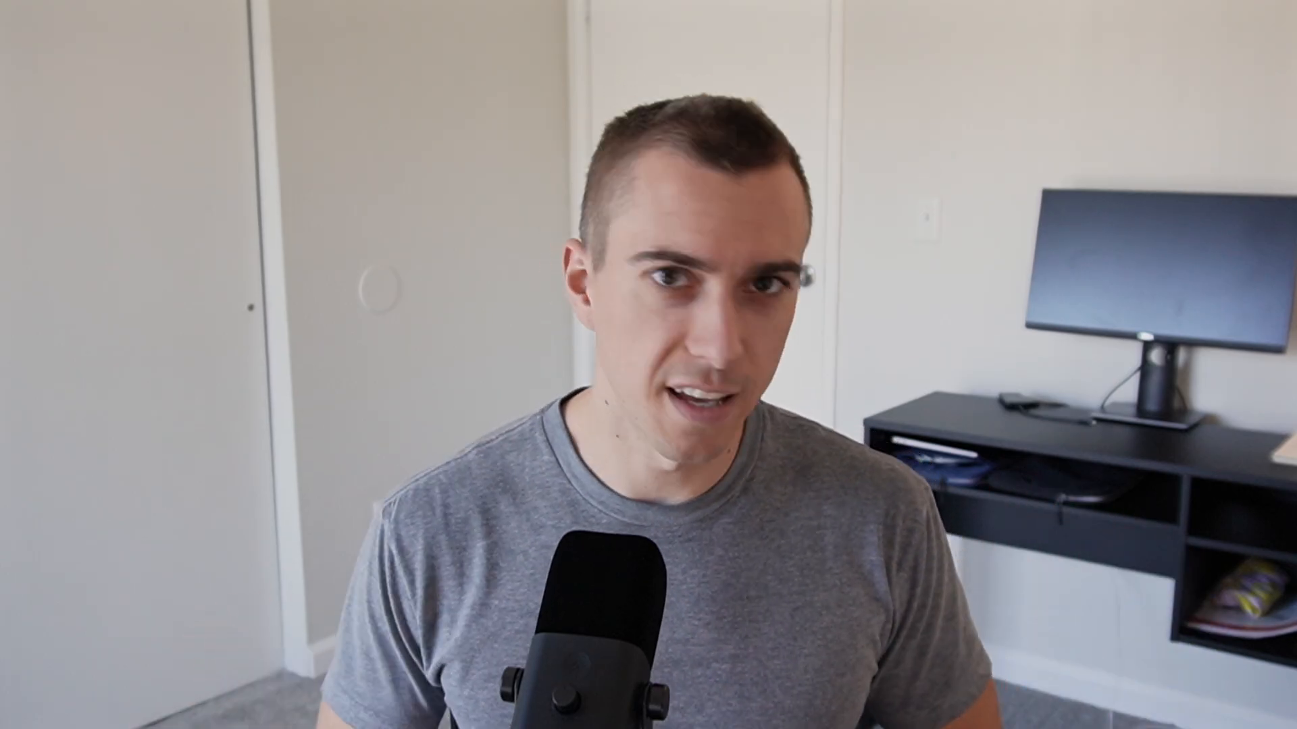